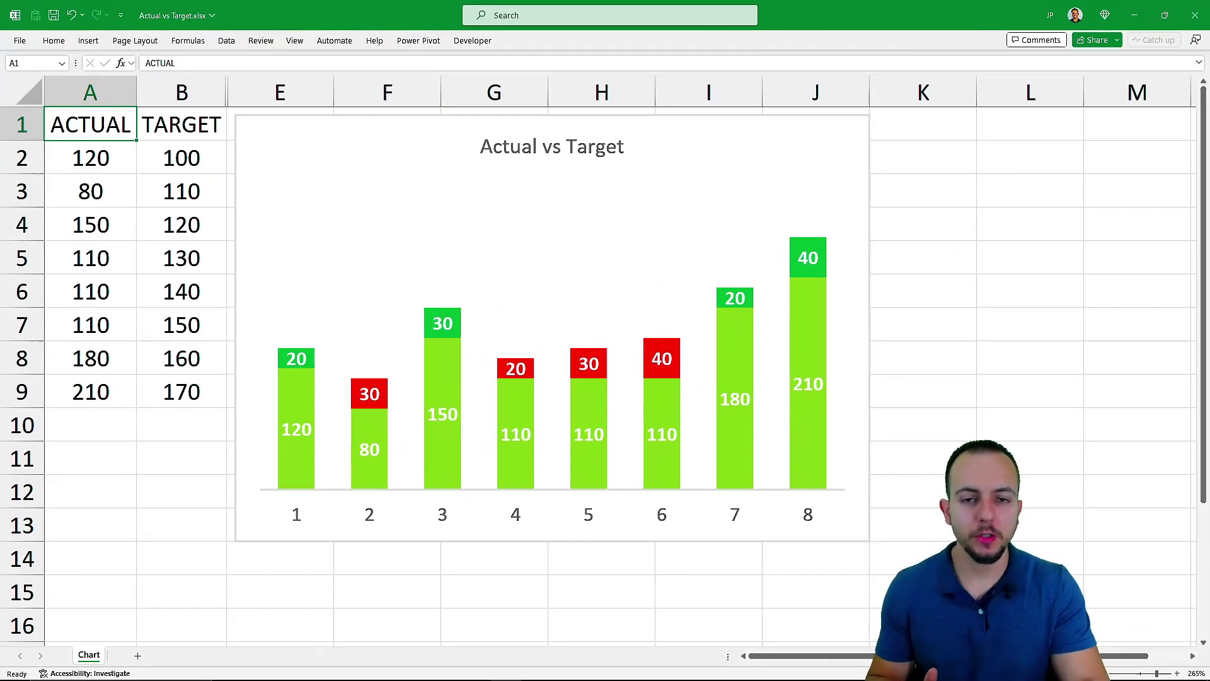
Recalculate the RANDBETWEEN ACTUAL values repeatedly so the chart's green and red bars redraw
key(F9)
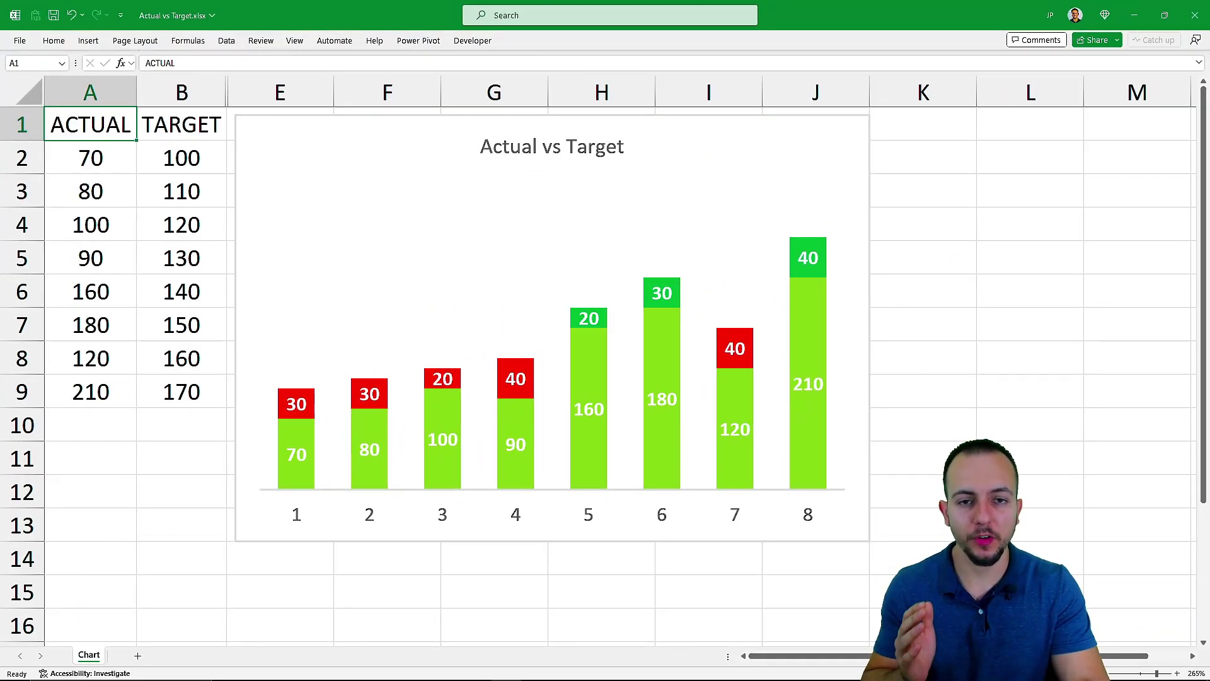
key(F9)
key(F9)
key(F9)
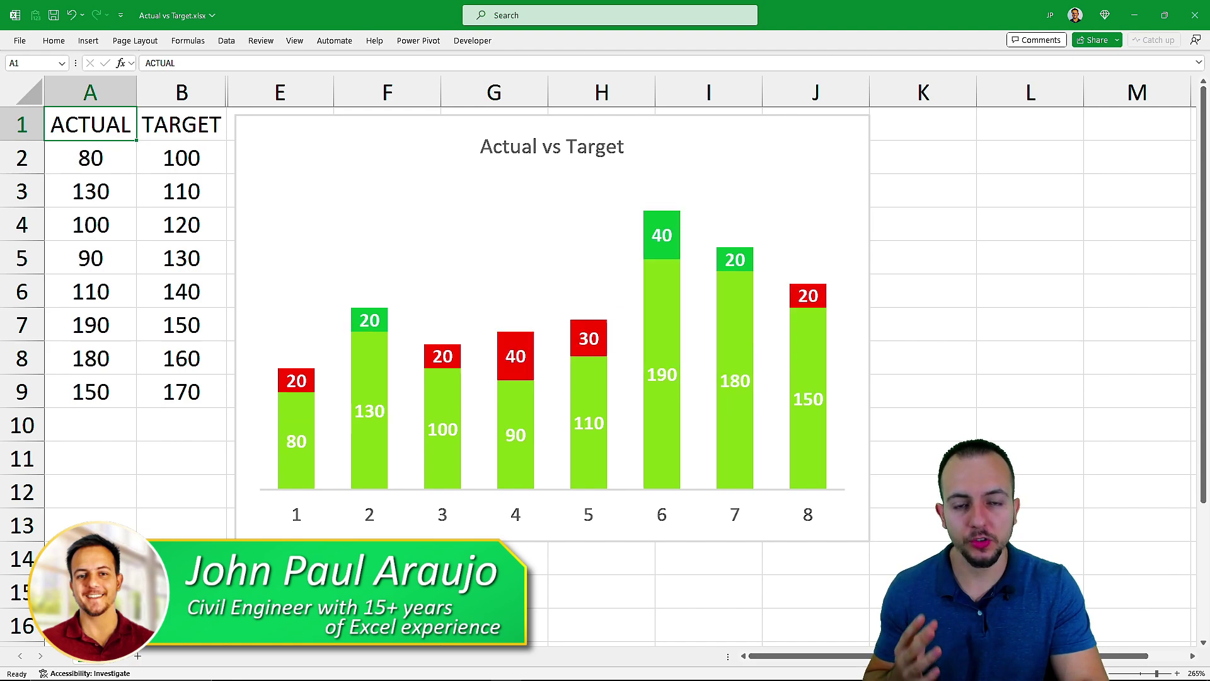
key(F9)
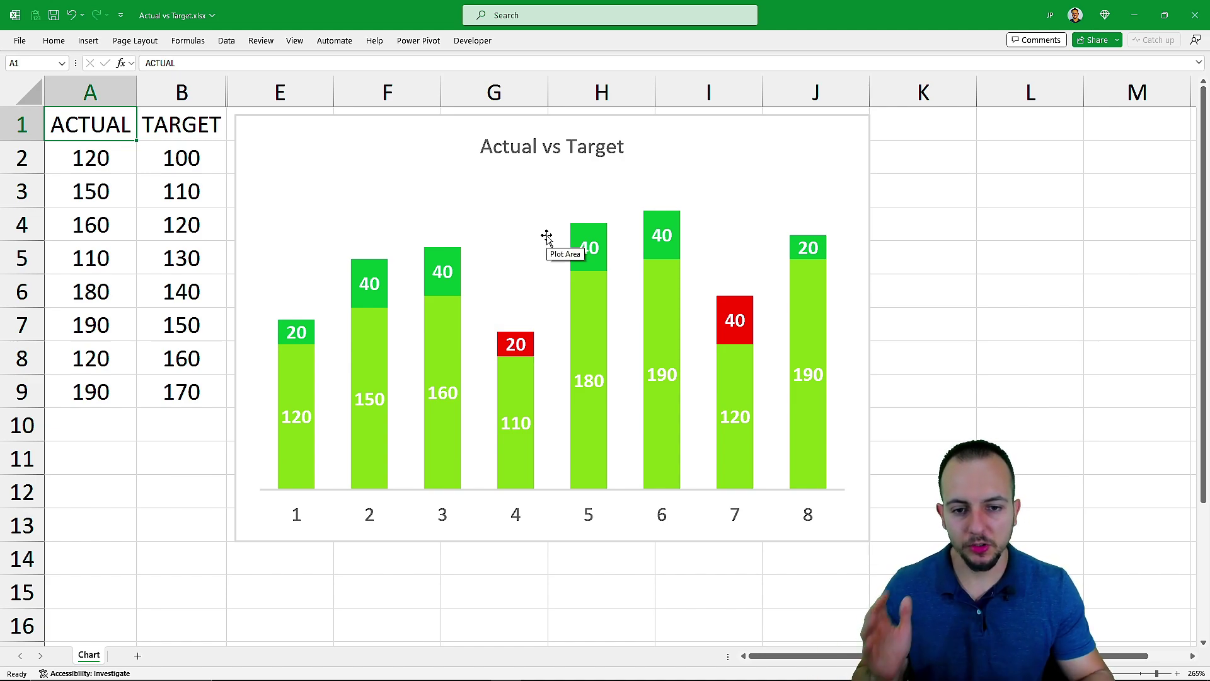
key(F9)
key(F9)
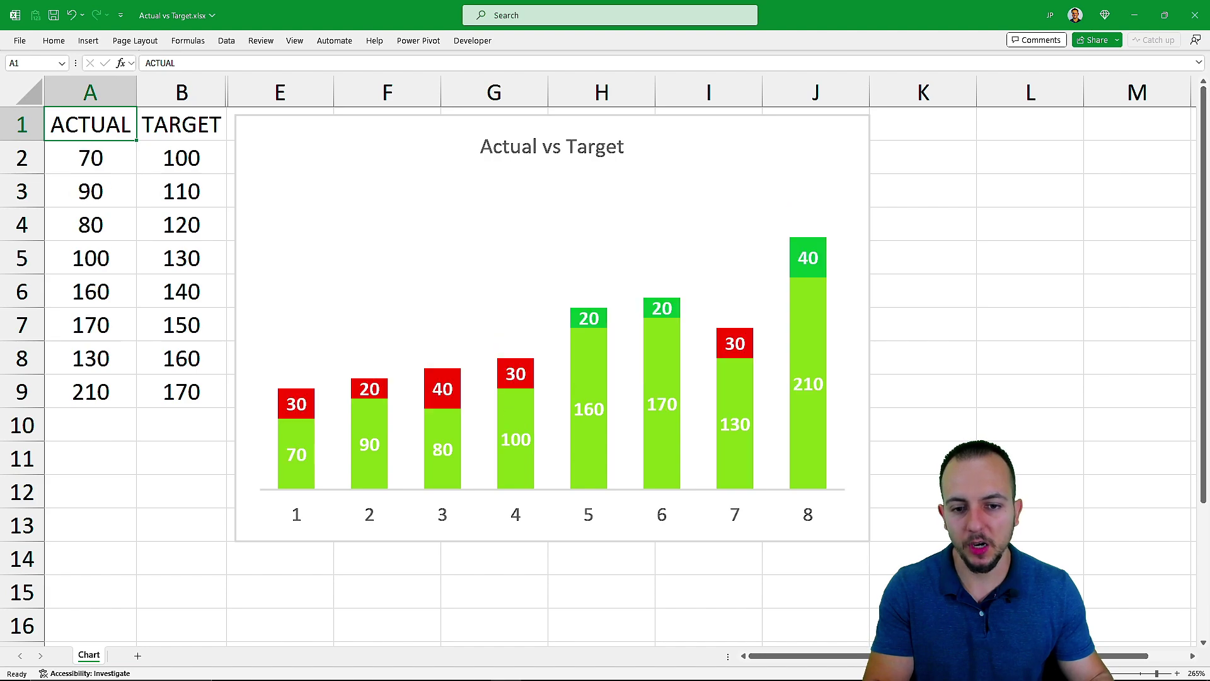
key(F9)
key(F9)
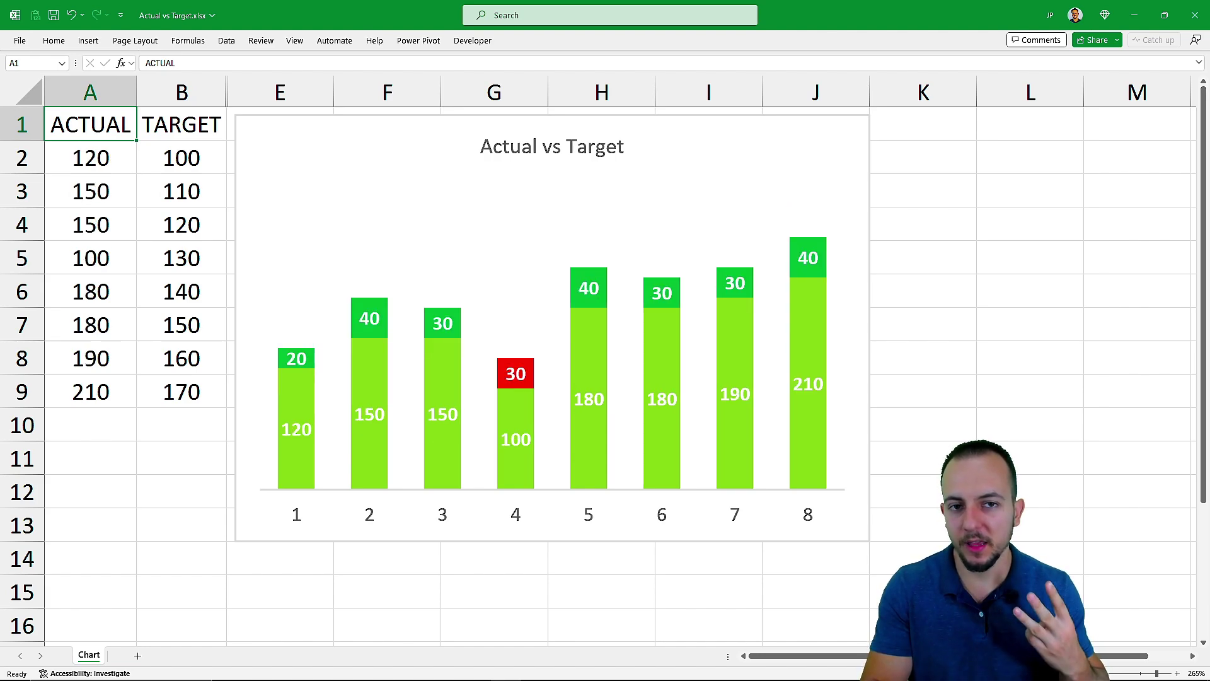
key(F9)
key(F9)
key(F9)
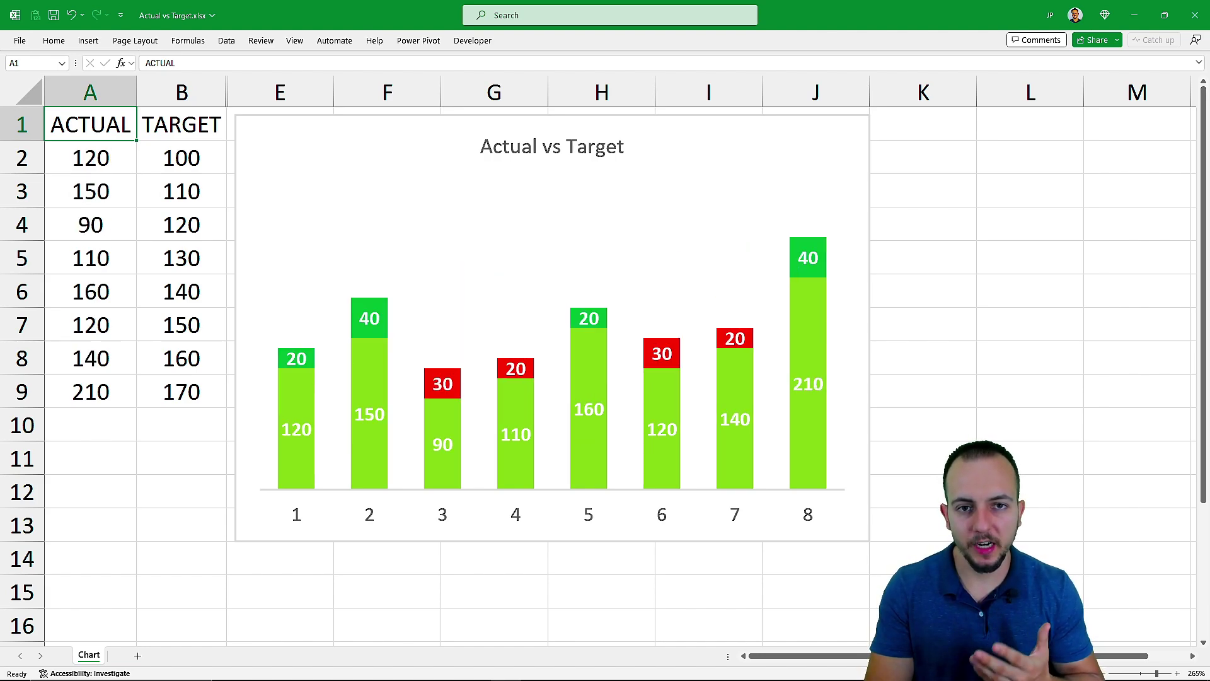
key(F9)
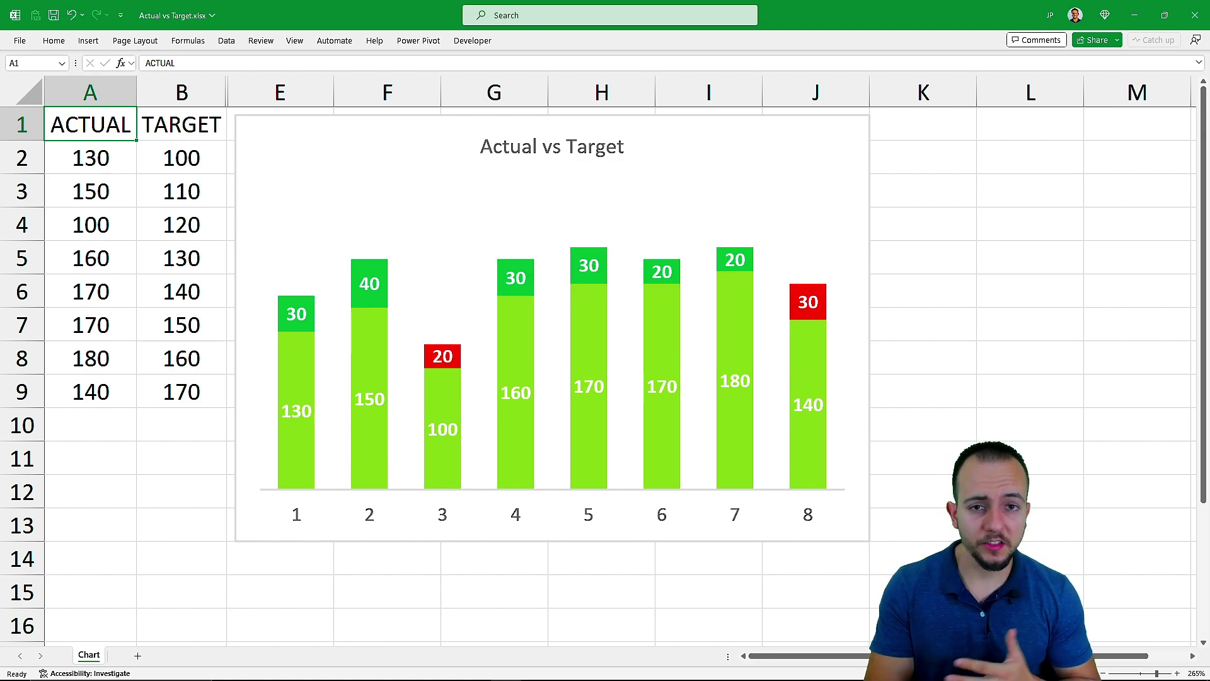
key(F9)
key(F9)
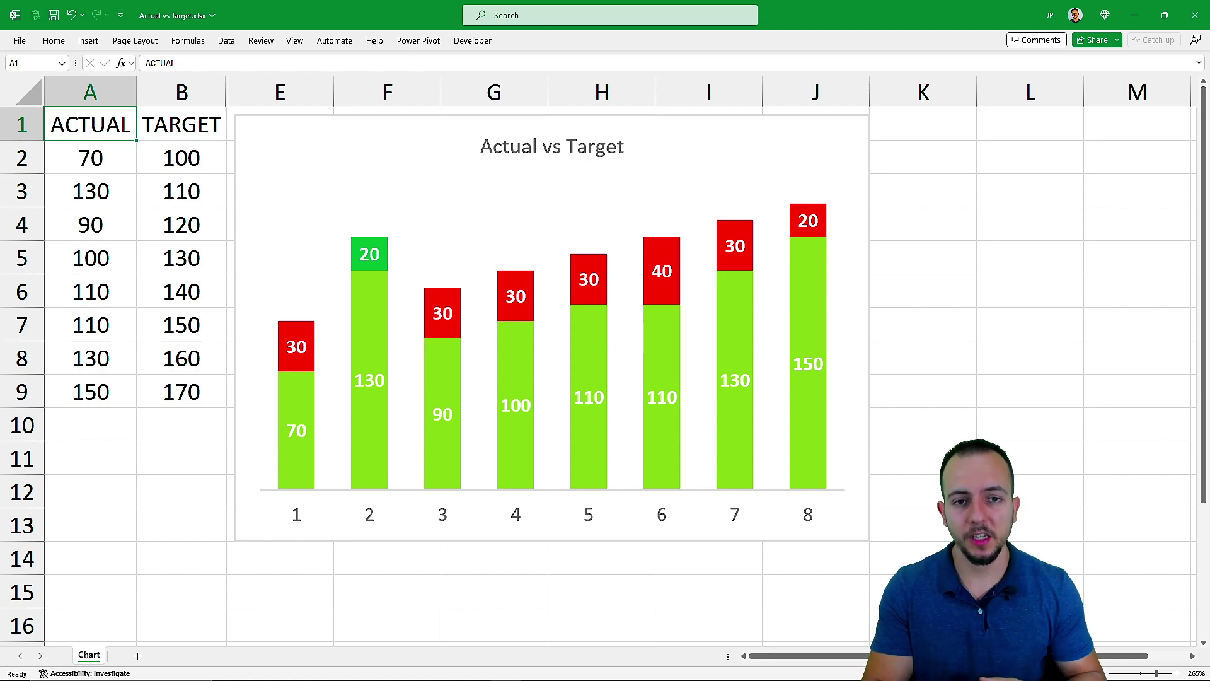
key(F9)
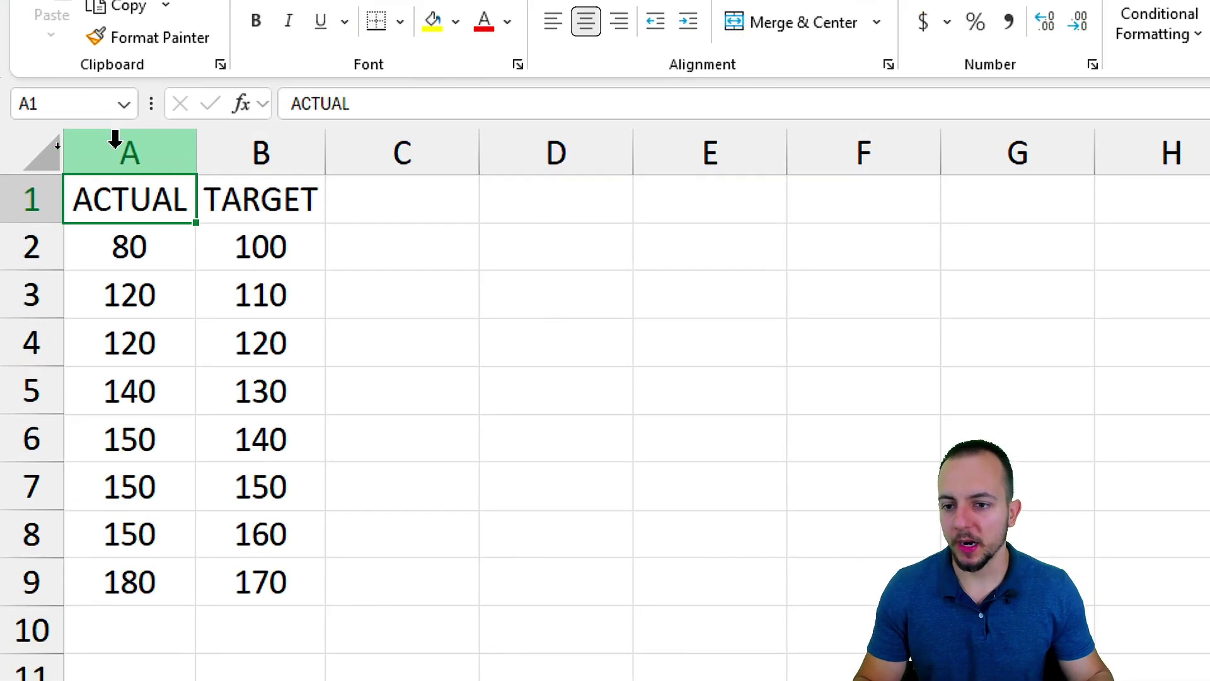
click(64, 149)
click(119, 150)
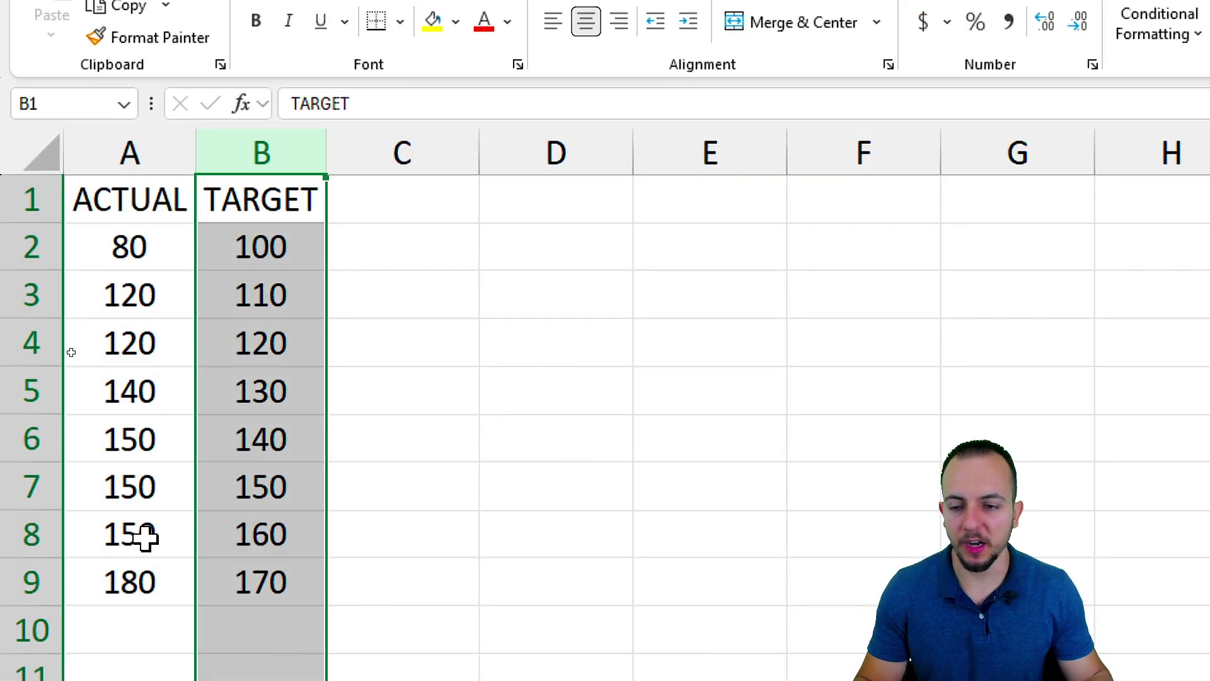
click(130, 80)
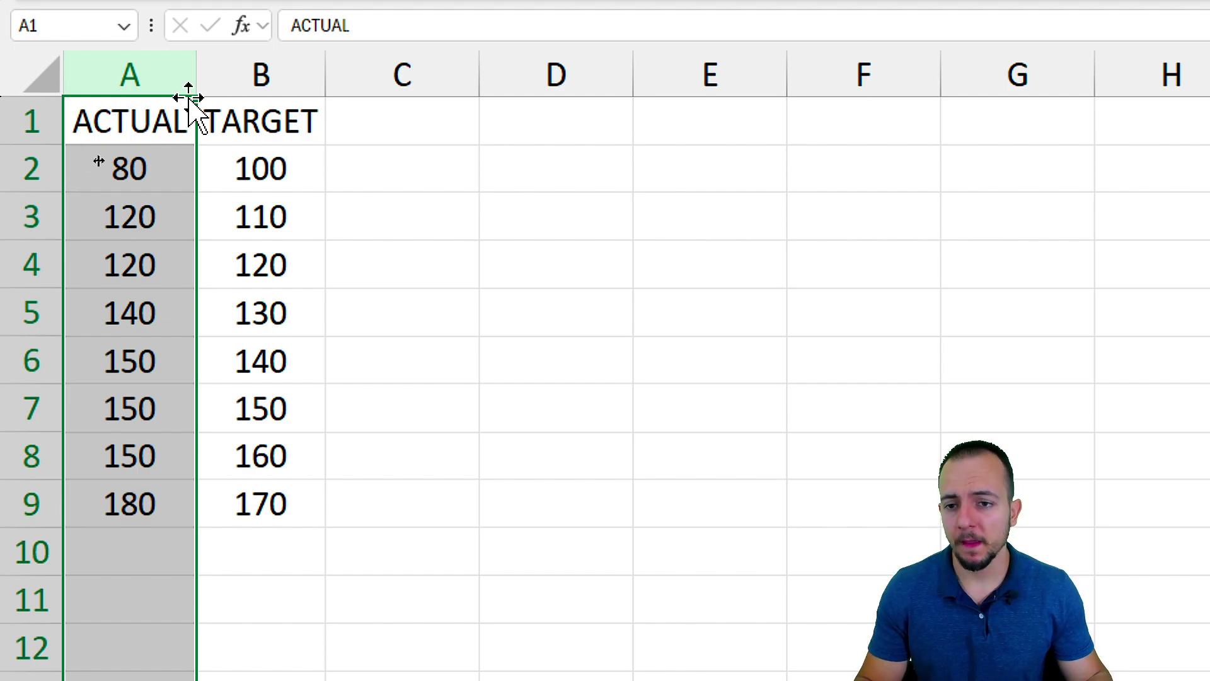
click(222, 85)
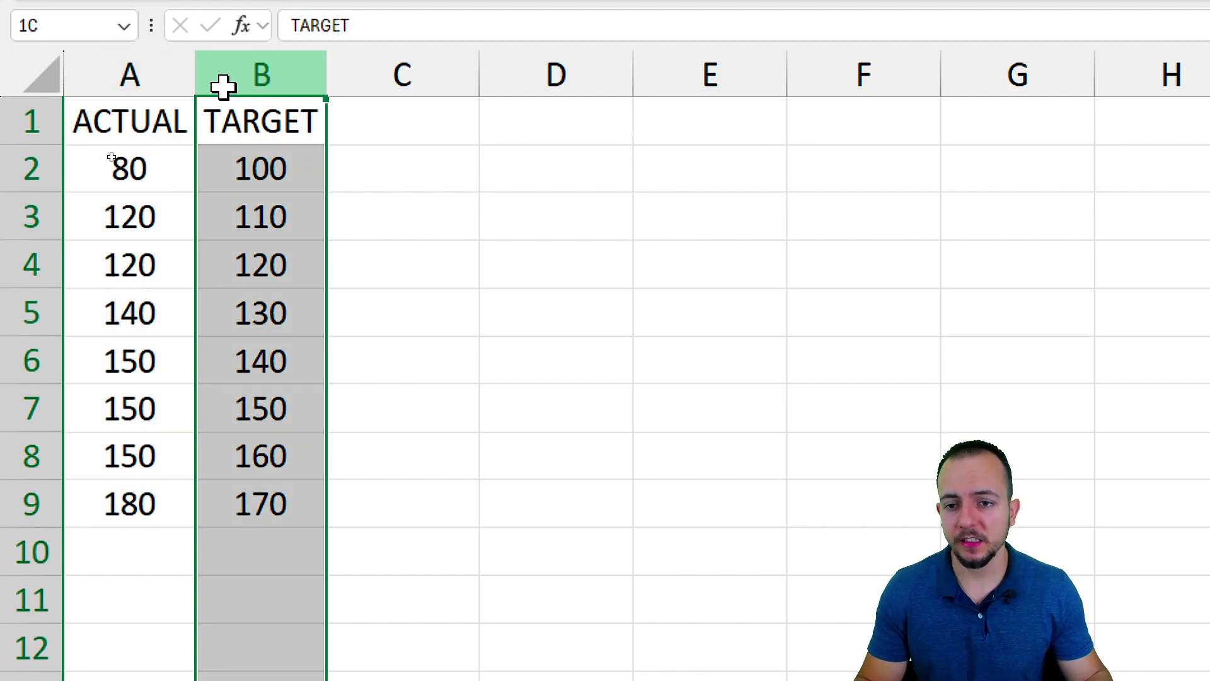
click(240, 146)
click(180, 126)
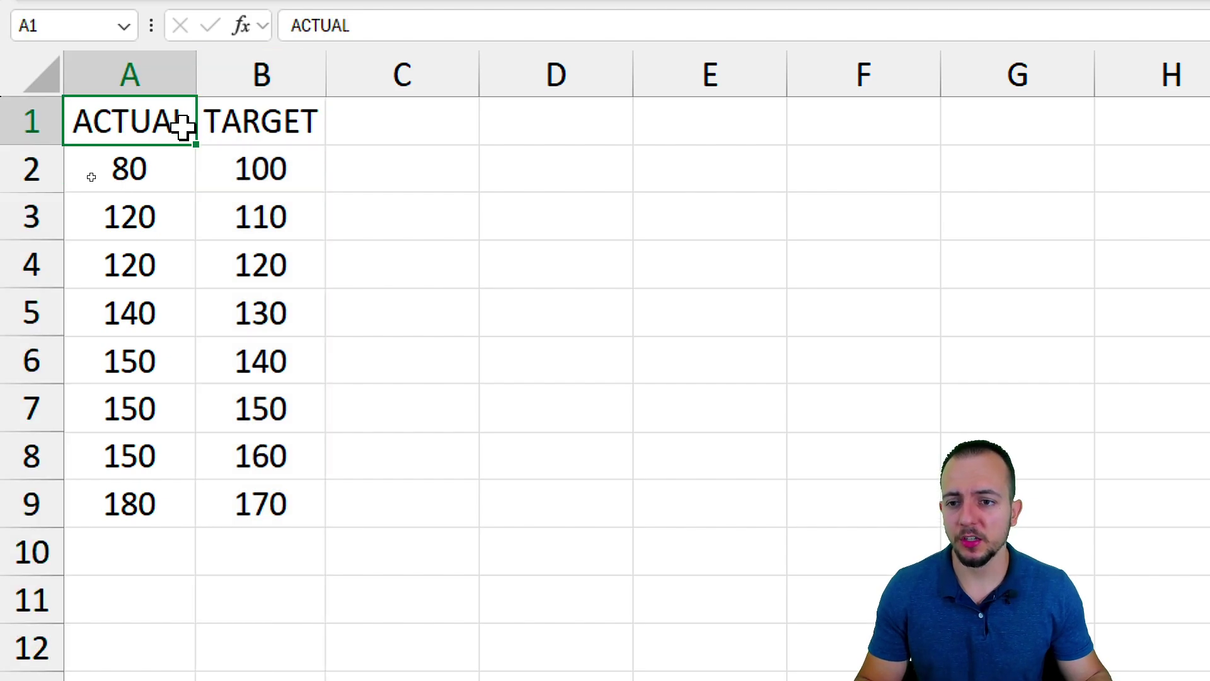
drag(130, 72, 205, 93)
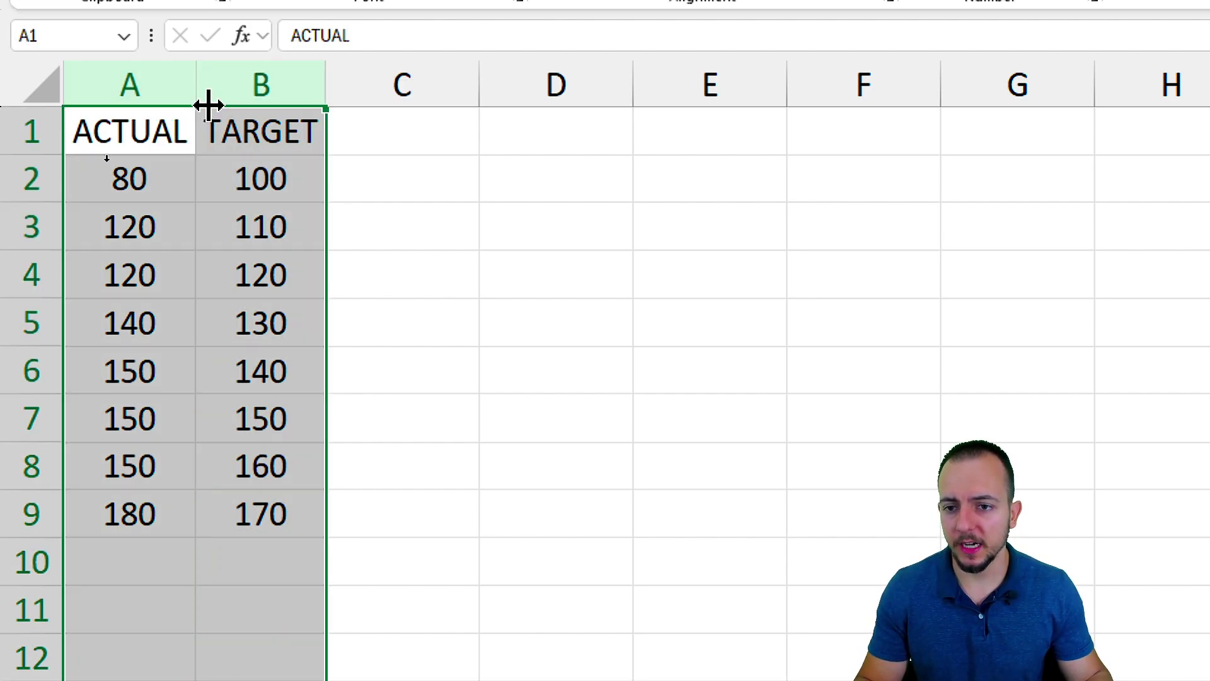
click(370, 76)
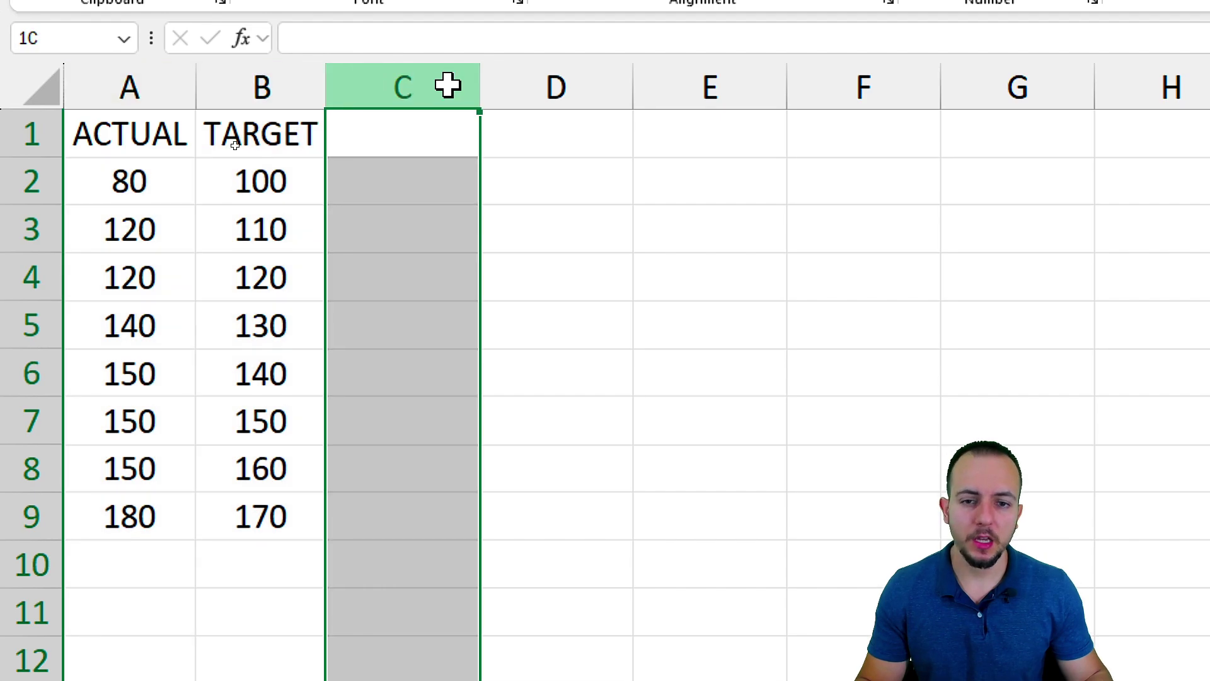
drag(448, 84, 467, 103)
click(432, 120)
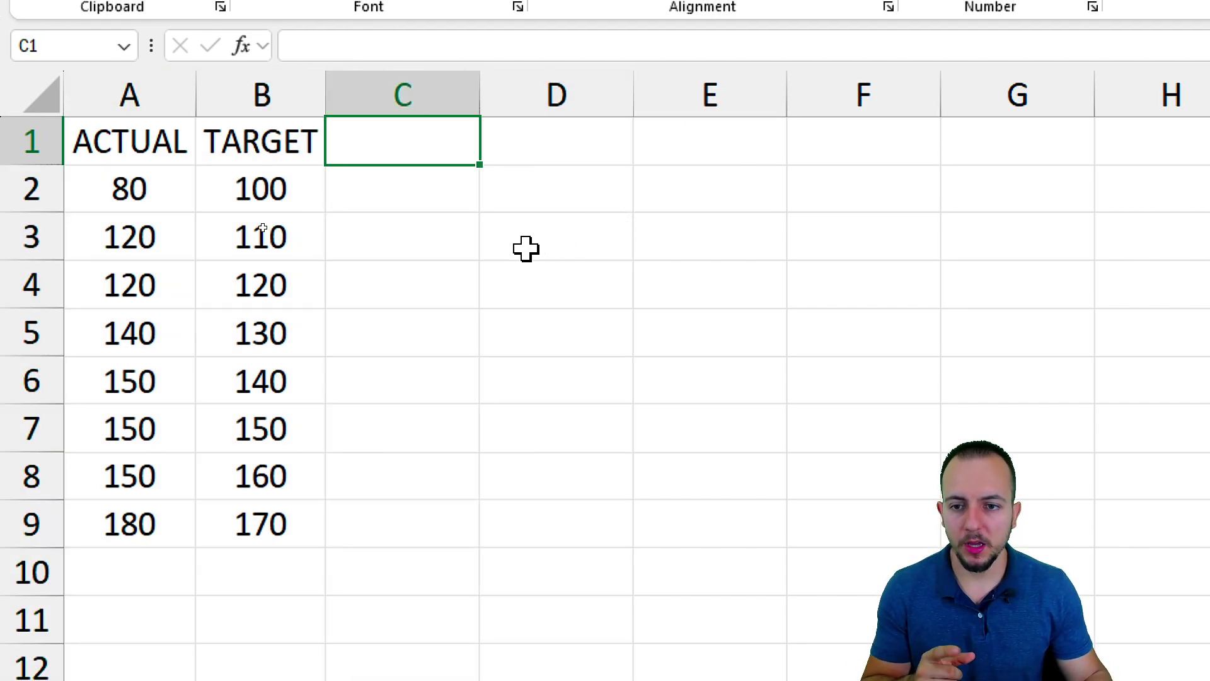
Enter the headings EXCEEDED in C1 and REMAINING in D1
text(EXCEEDED)
key(Tab)
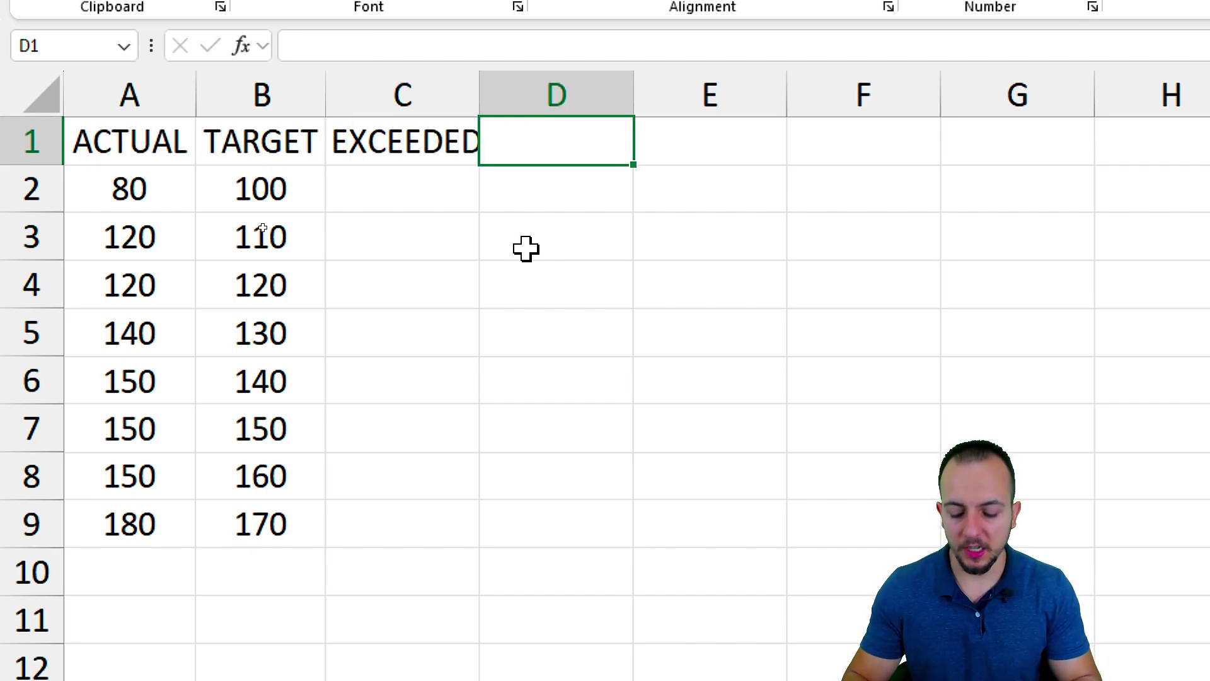
text(REMAINING)
Widen columns C and D to fit the EXCEEDED and REMAINING headings
drag(426, 129, 414, 485)
click(412, 98)
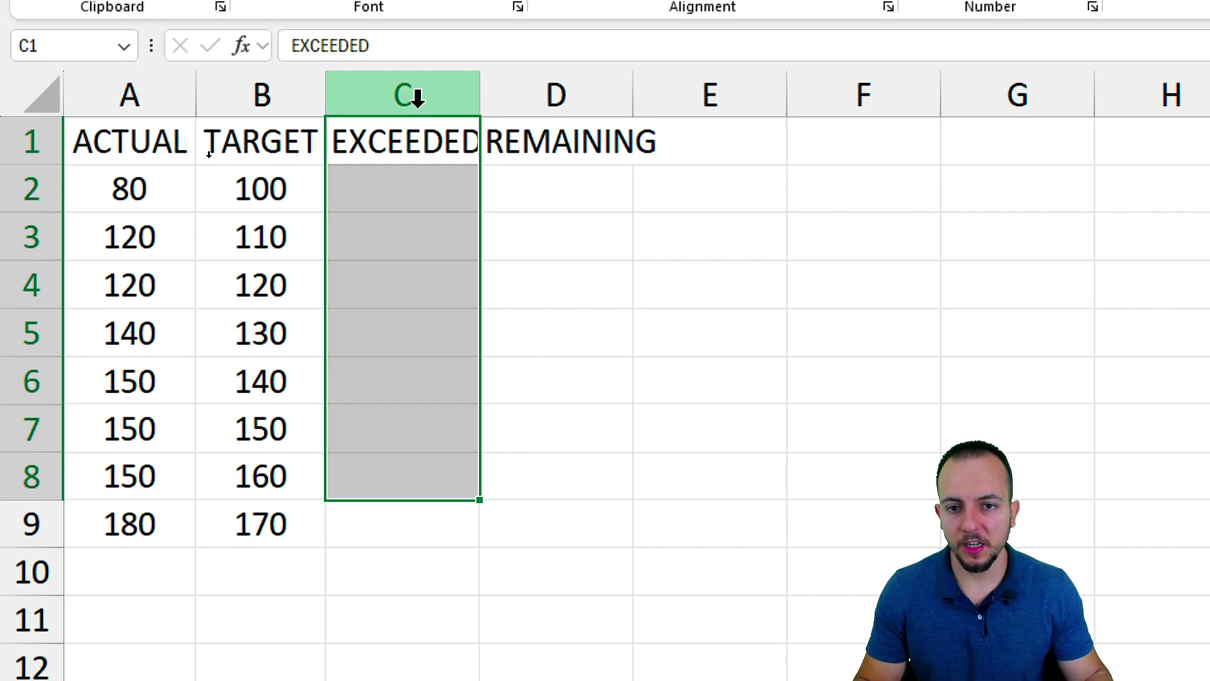
mouse_move(439, 110)
mouse_down()
mouse_move(486, 114)
mouse_move(475, 94)
mouse_move(512, 103)
mouse_up()
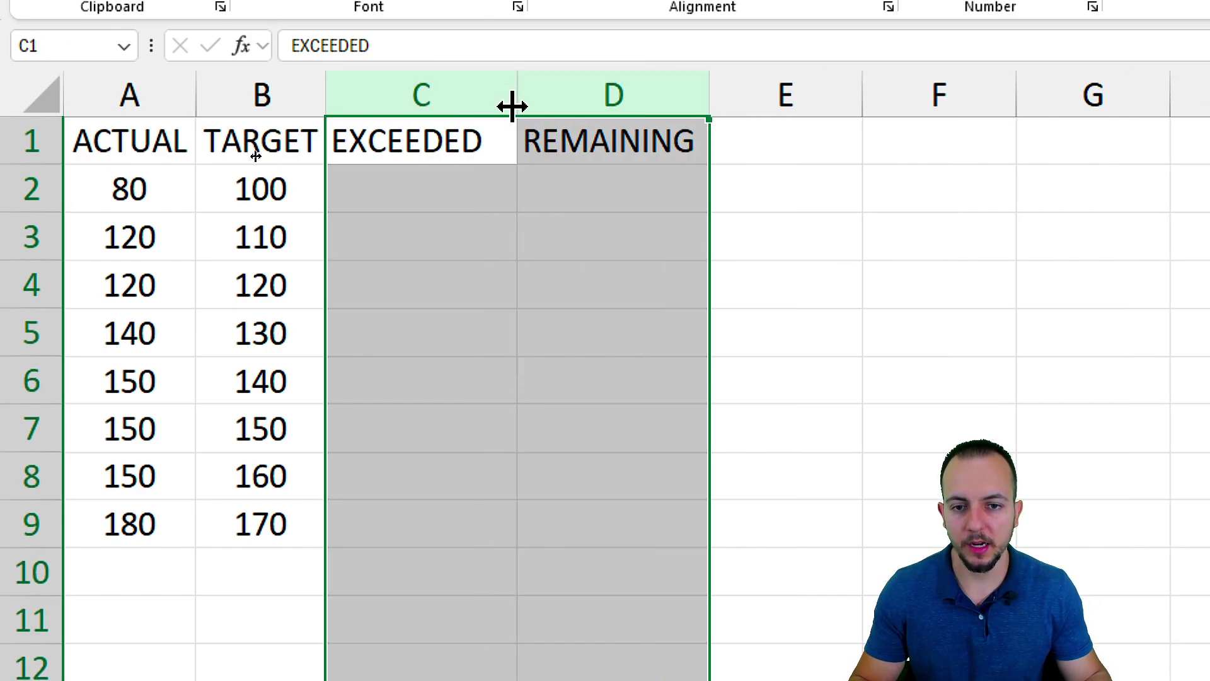
click(466, 183)
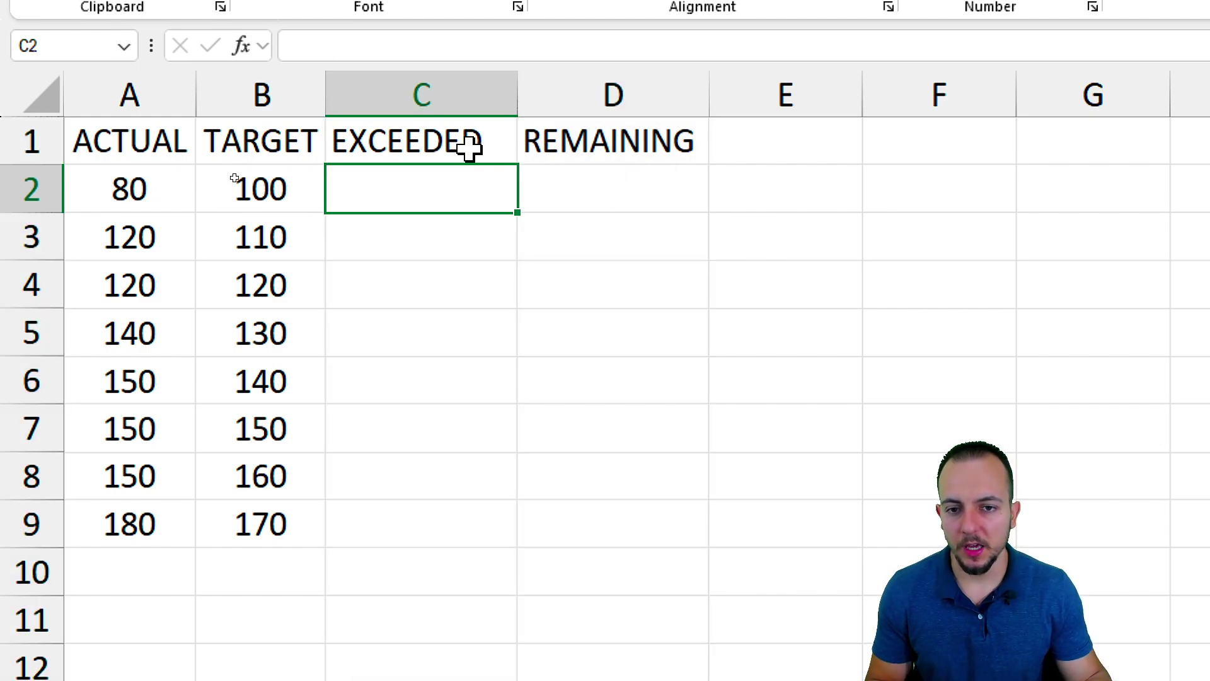
drag(467, 143, 399, 513)
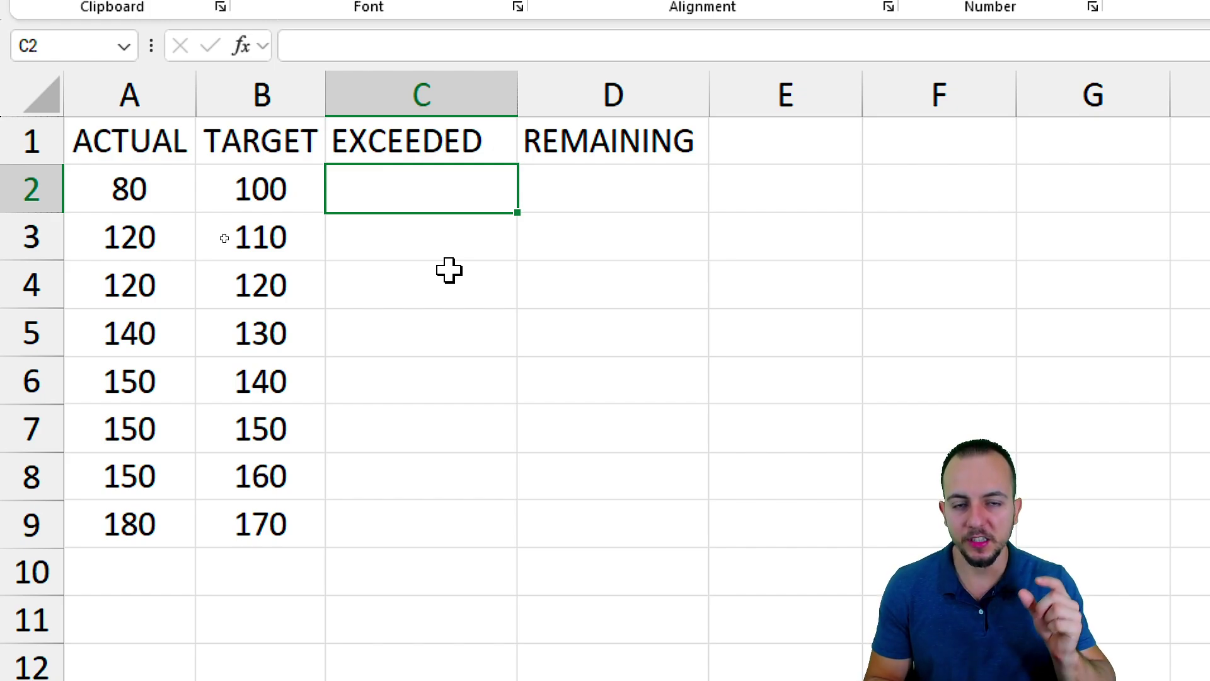
click(145, 190)
click(50, 197)
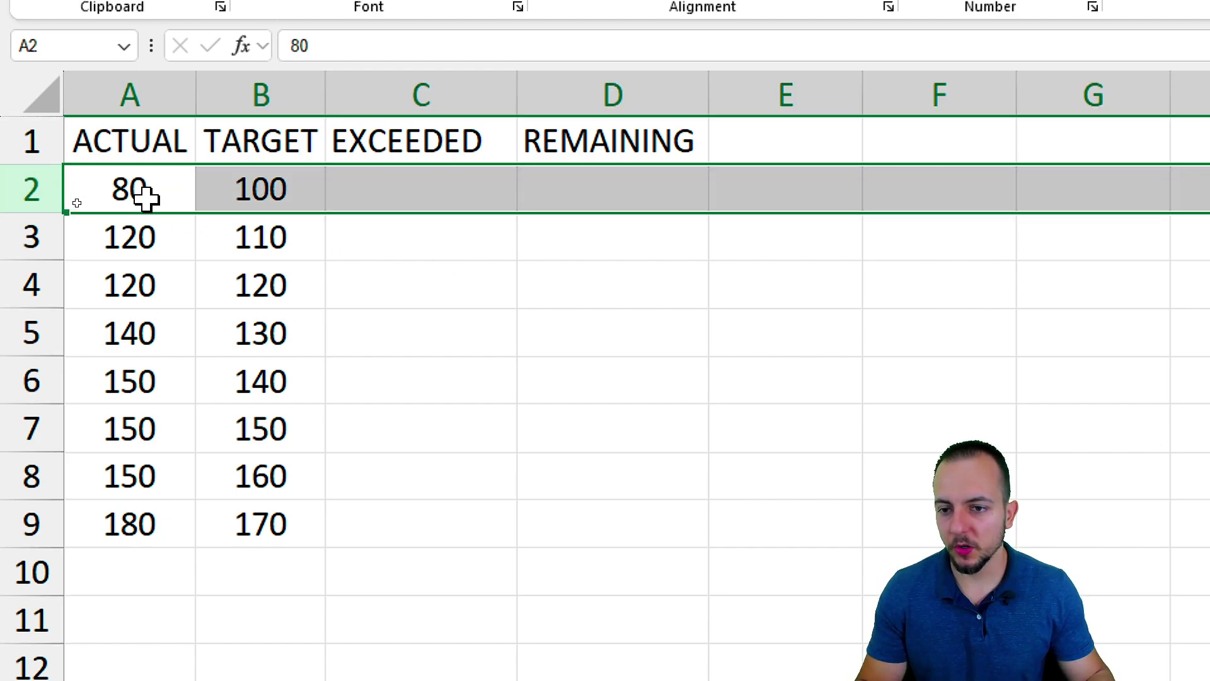
click(150, 192)
click(230, 197)
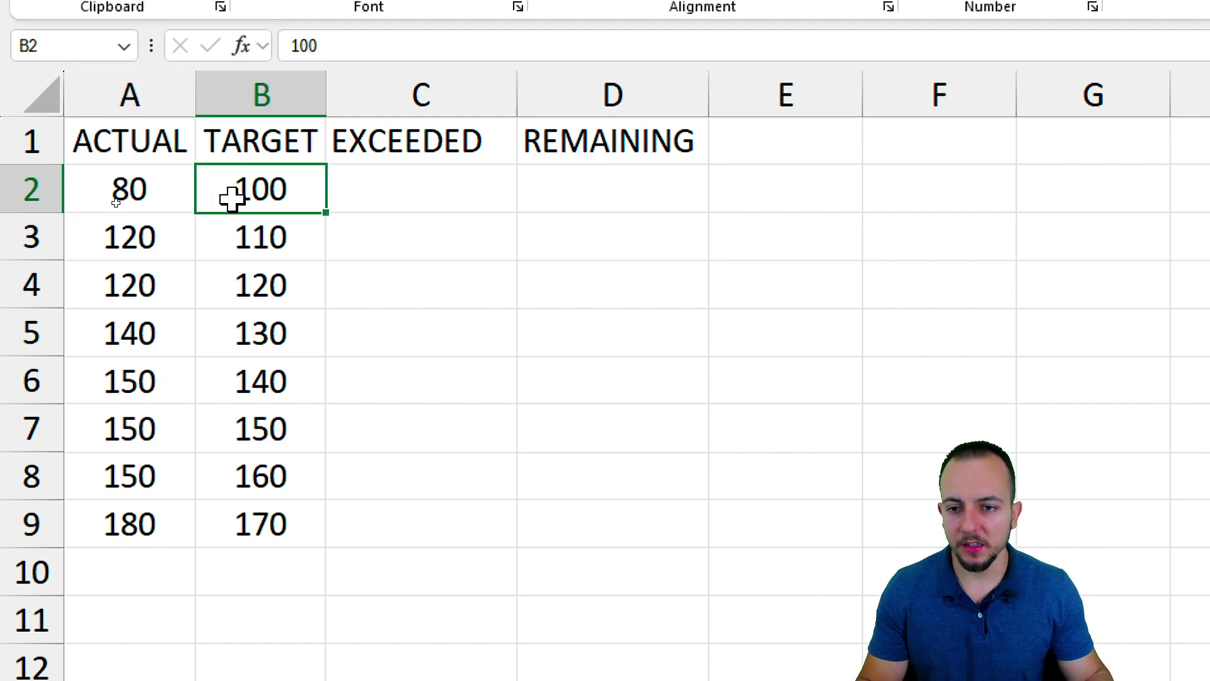
click(52, 195)
drag(429, 126, 432, 186)
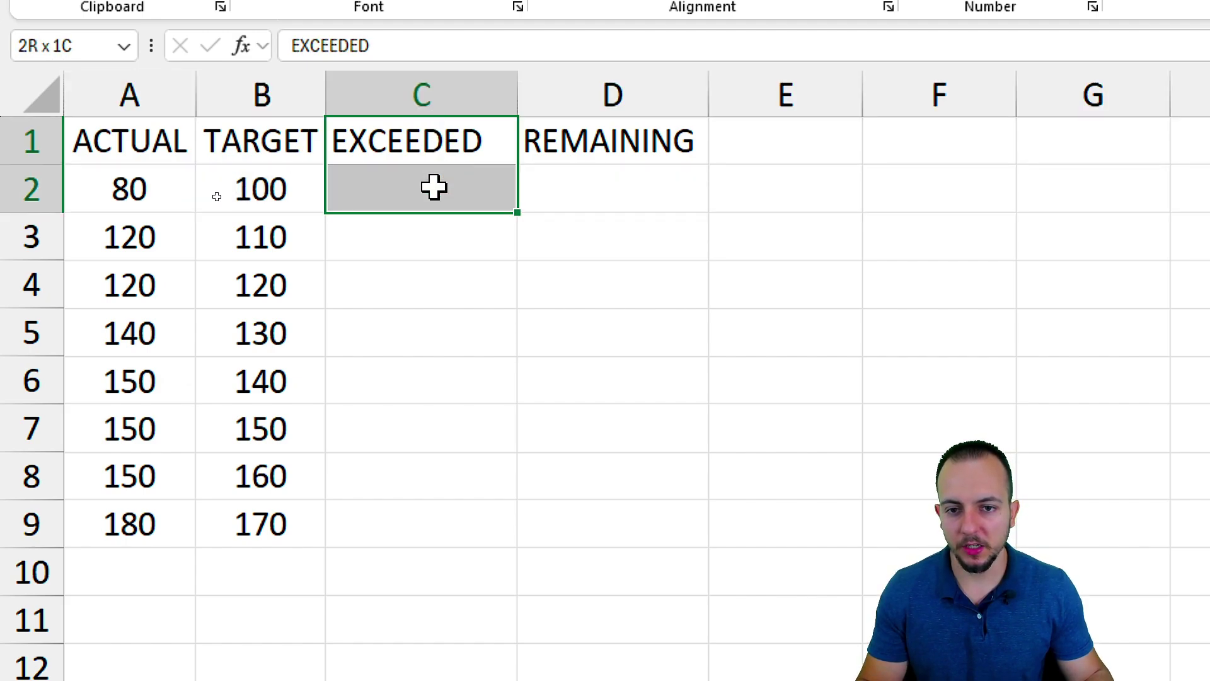
click(51, 240)
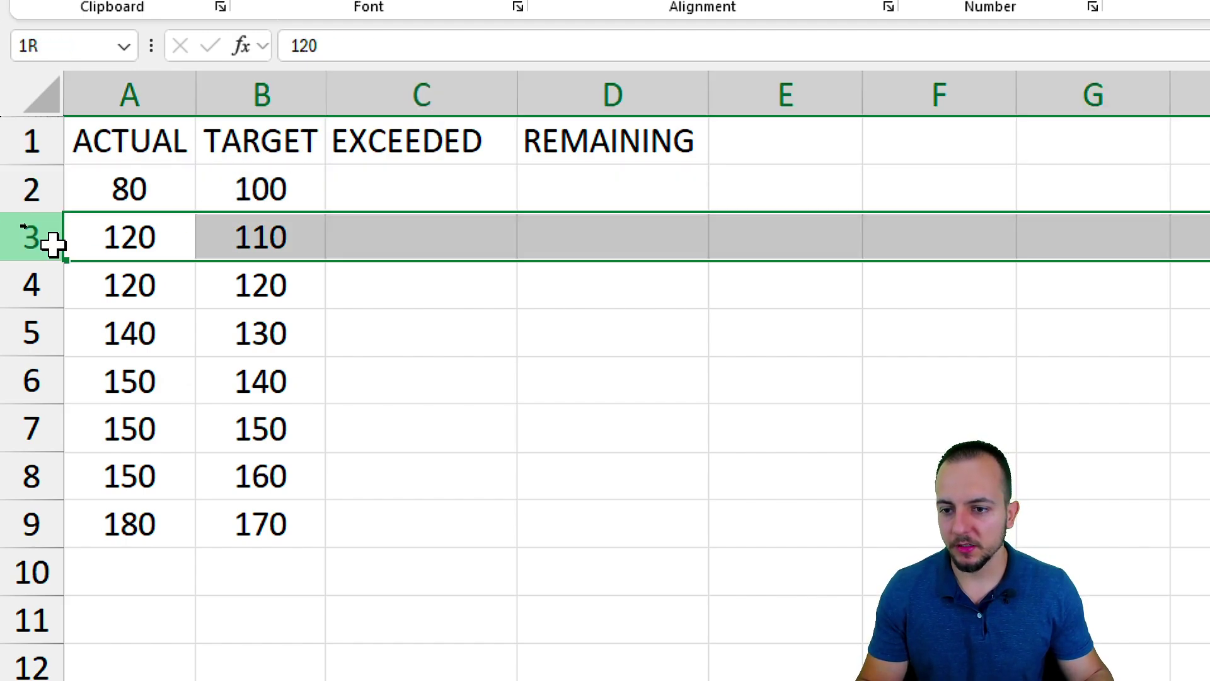
click(407, 240)
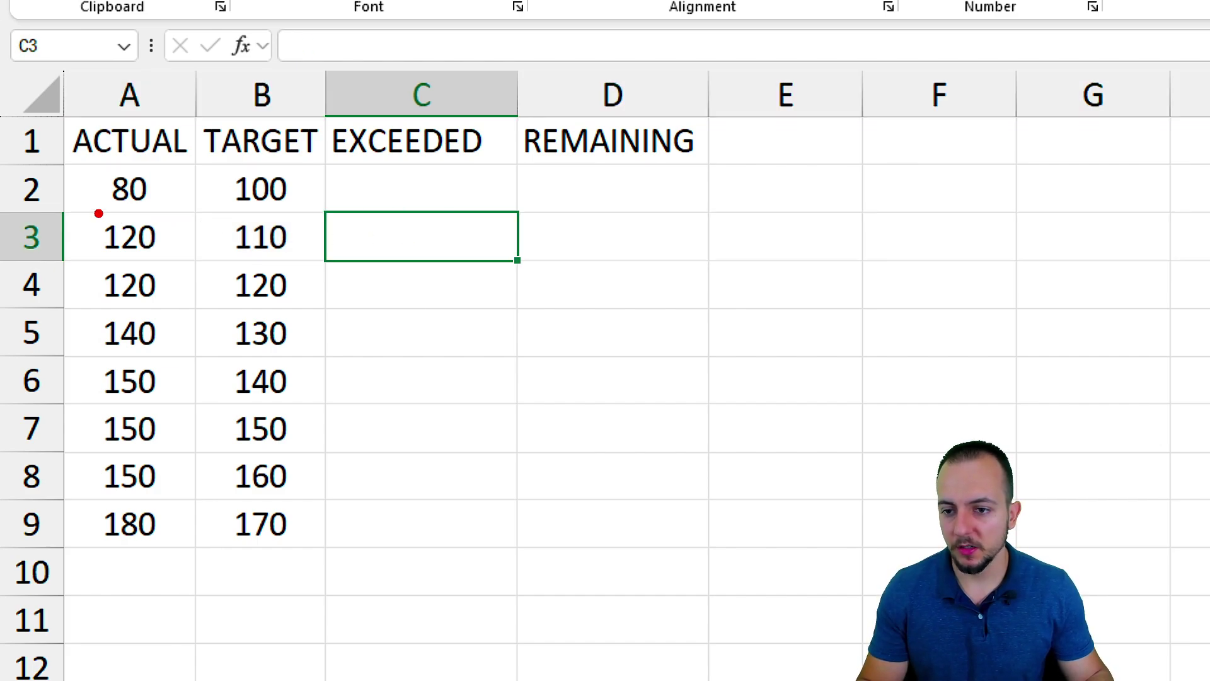
drag(94, 210, 169, 259)
drag(218, 209, 300, 265)
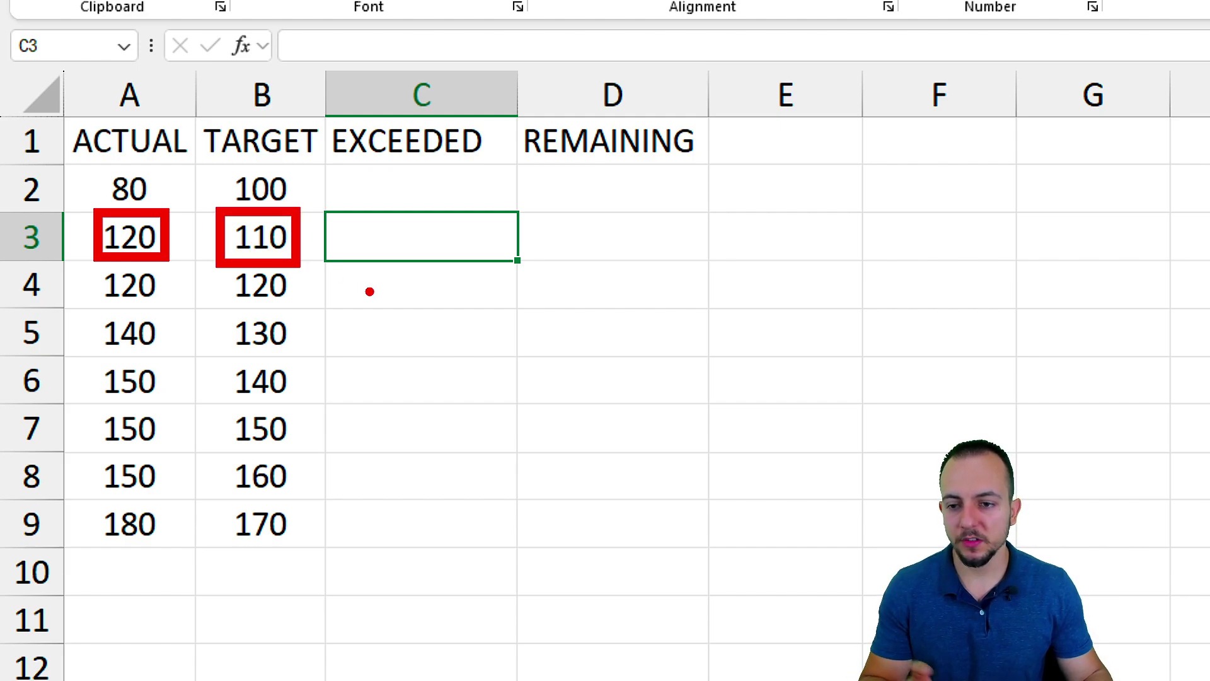
mouse_move(380, 206)
mouse_down()
mouse_move(386, 238)
mouse_move(354, 287)
mouse_up()
mouse_move(427, 224)
mouse_down()
mouse_move(460, 220)
mouse_move(428, 225)
mouse_up()
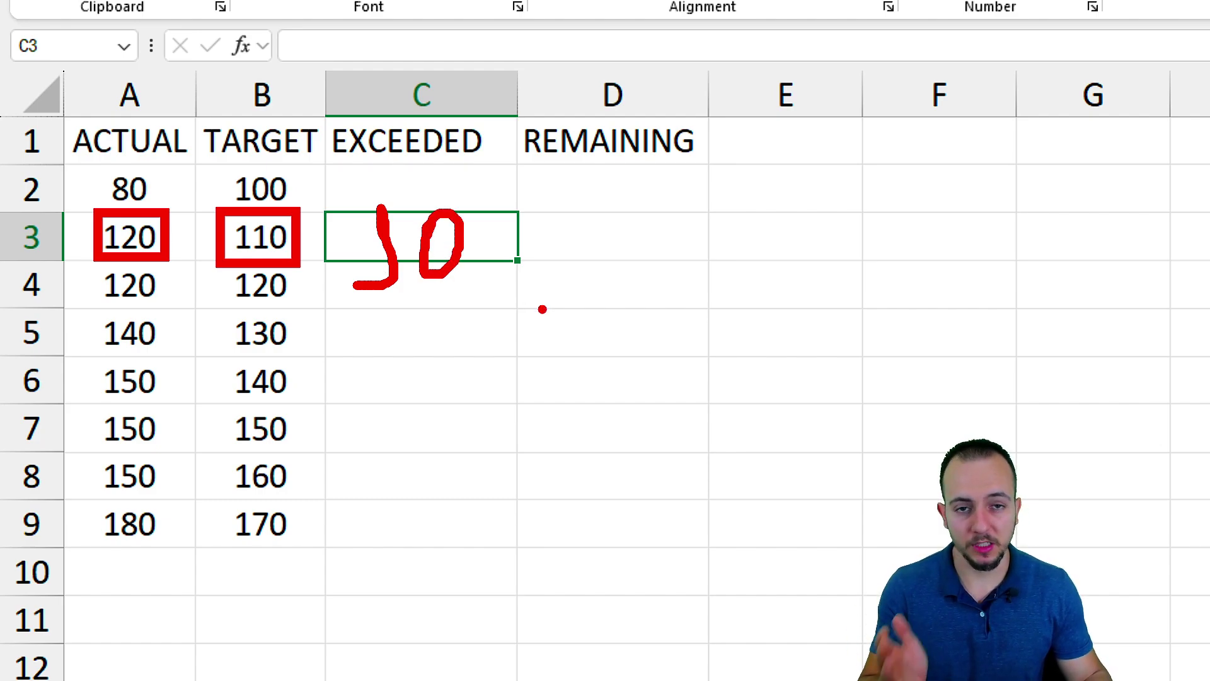
mouse_move(480, 184)
mouse_down()
mouse_move(312, 277)
mouse_move(479, 183)
mouse_up()
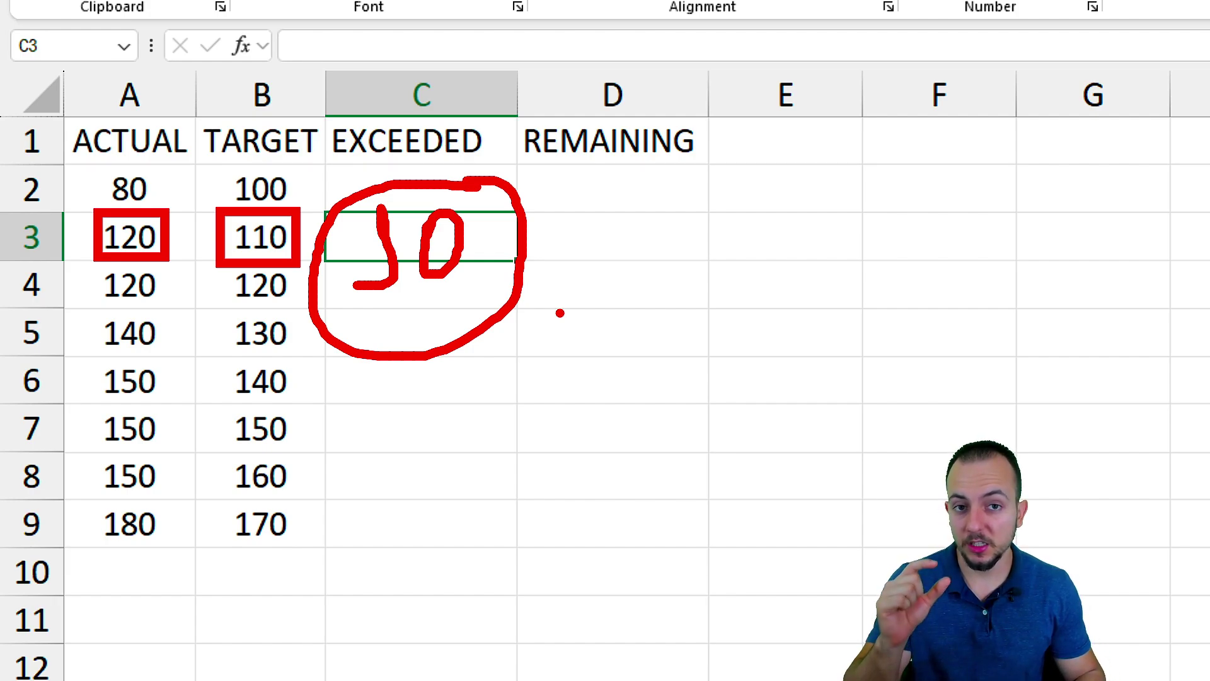
drag(607, 187, 594, 547)
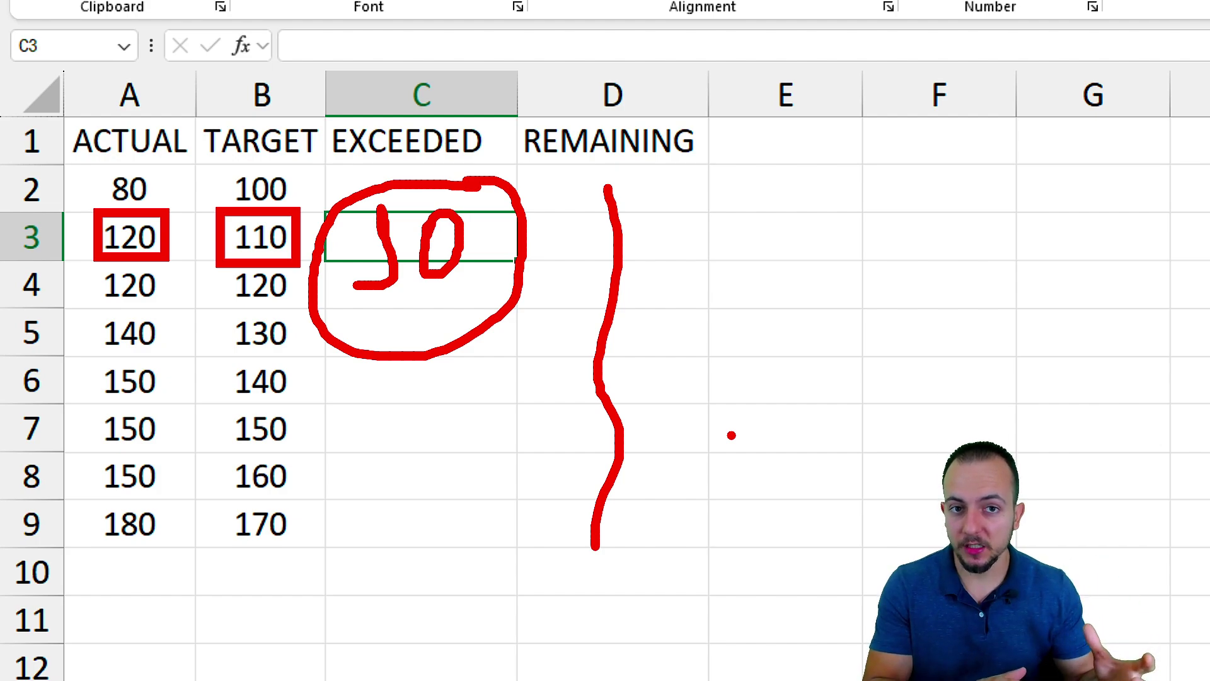
key(Escape)
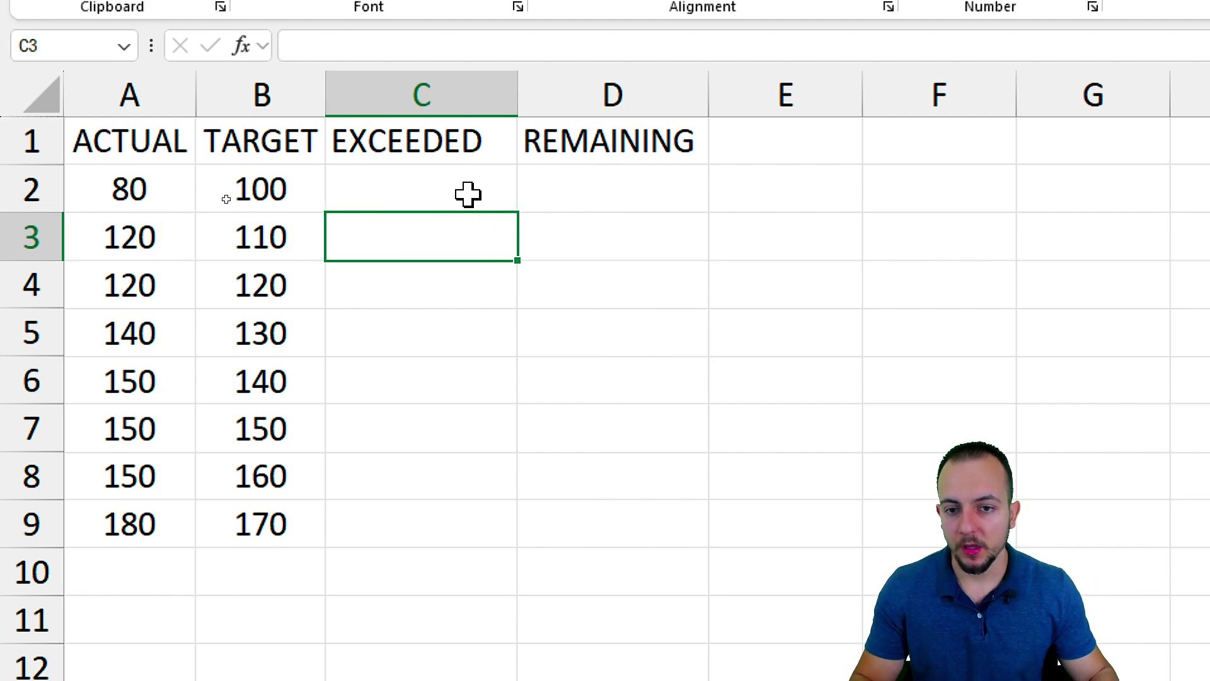
Enter =IF(A2>B2,A2-B2,#N/A) in cell C2
click(439, 189)
drag(440, 189, 539, 511)
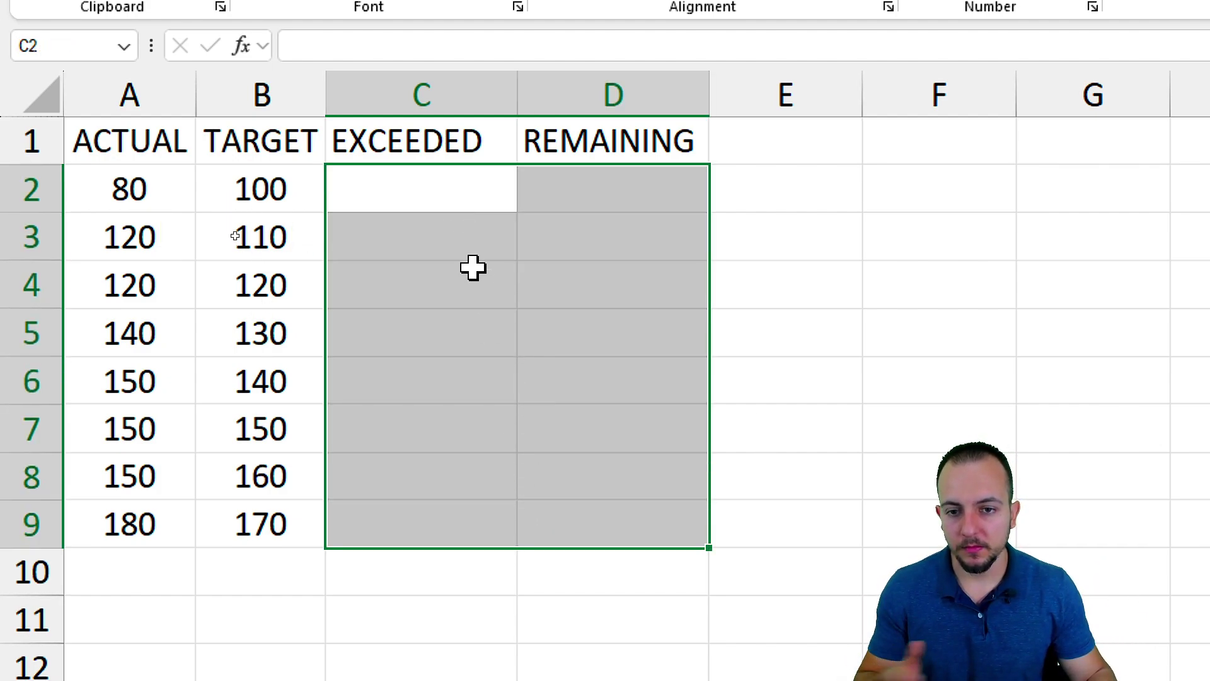
click(456, 196)
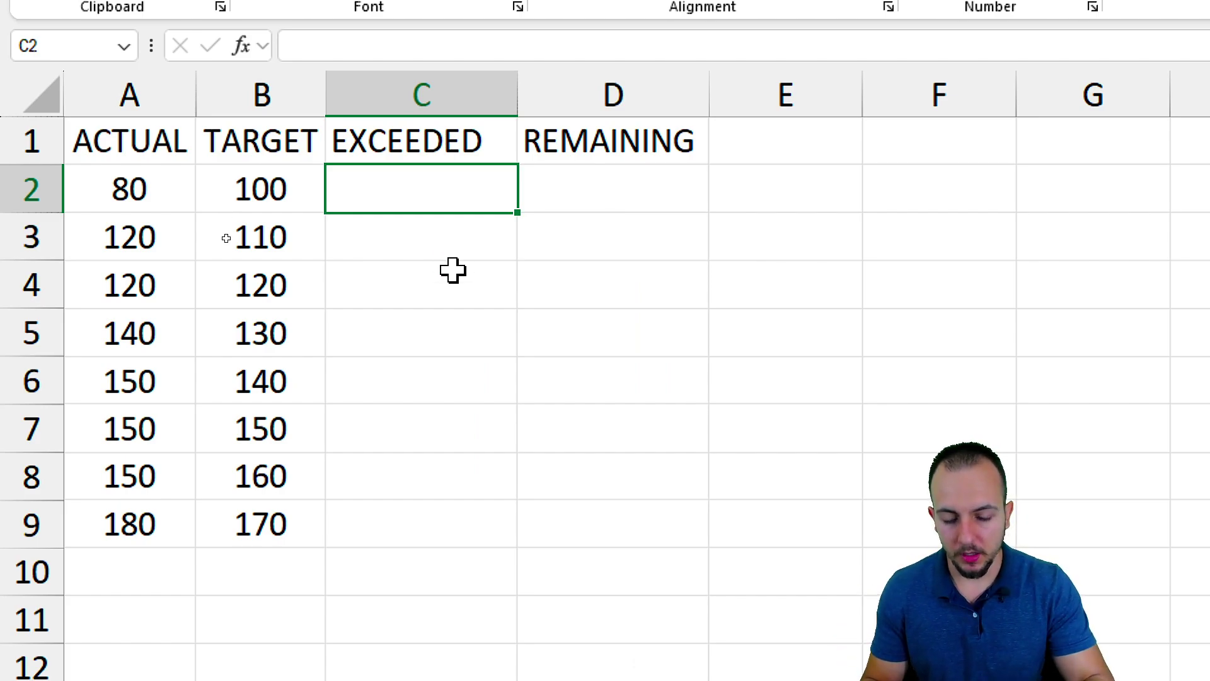
text(=IF)
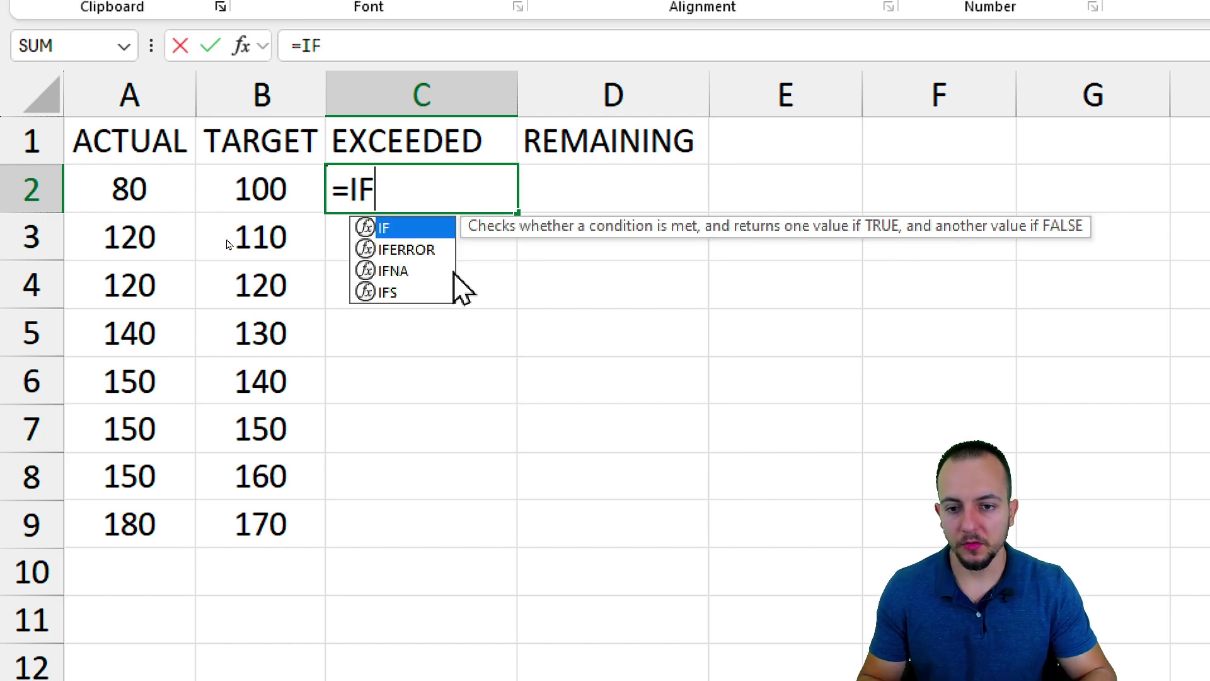
double_click(413, 228)
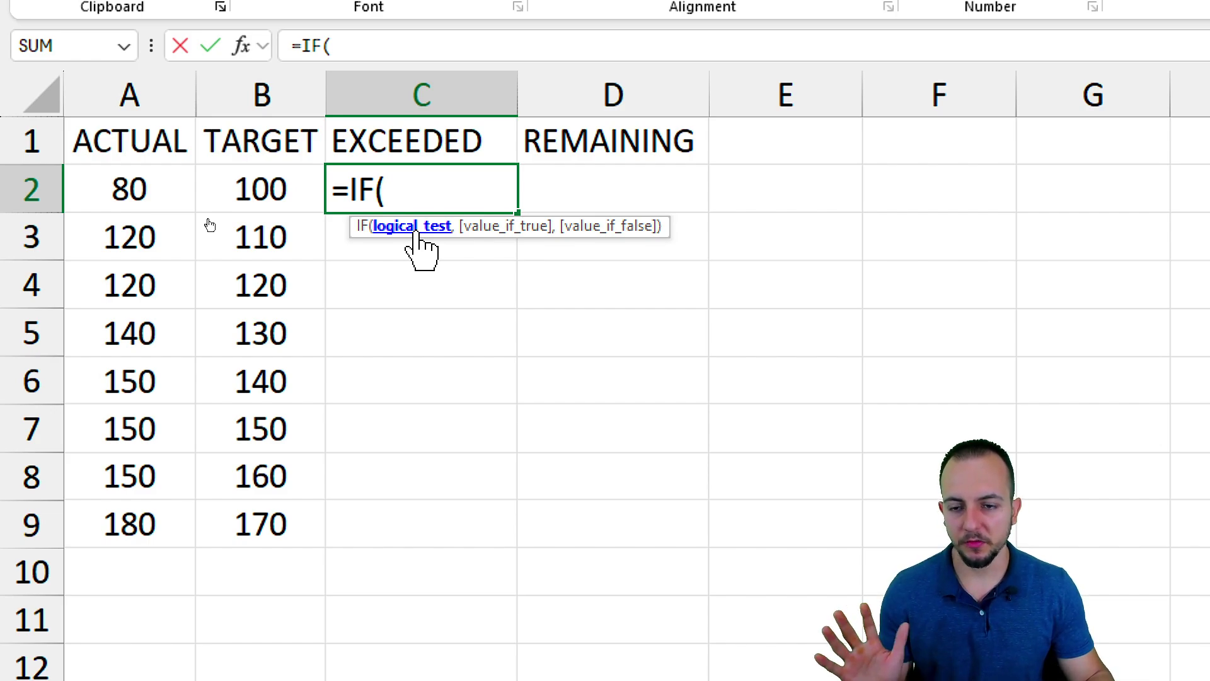
click(168, 192)
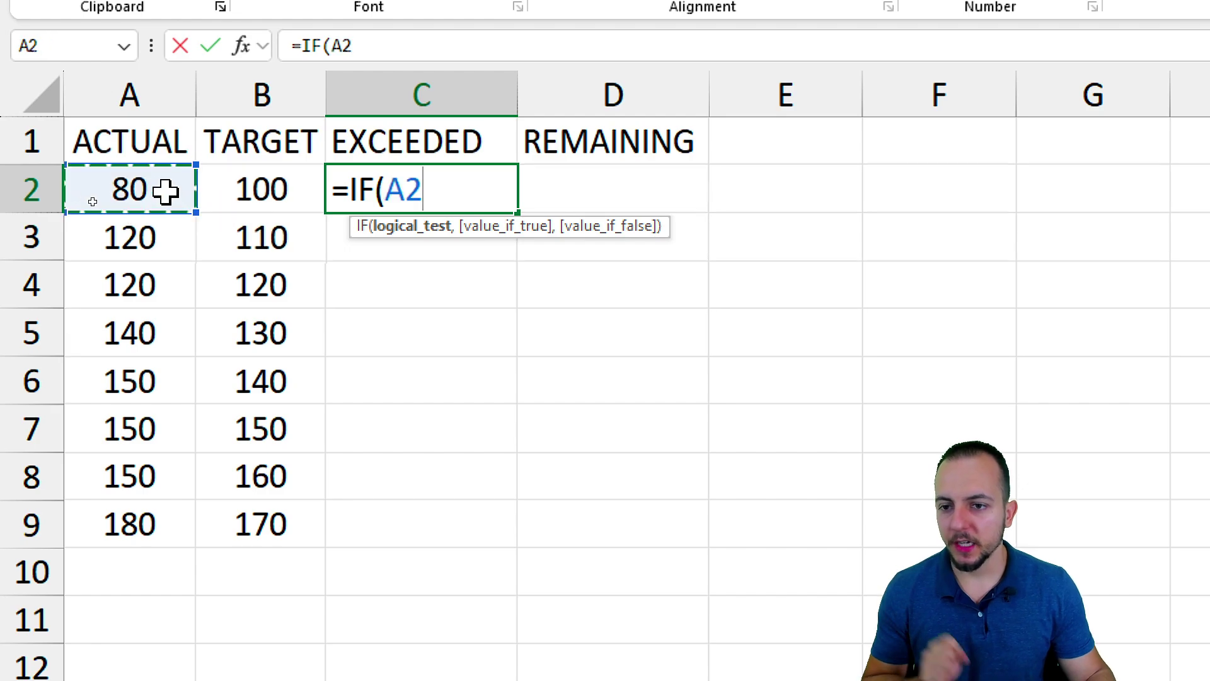
text(>)
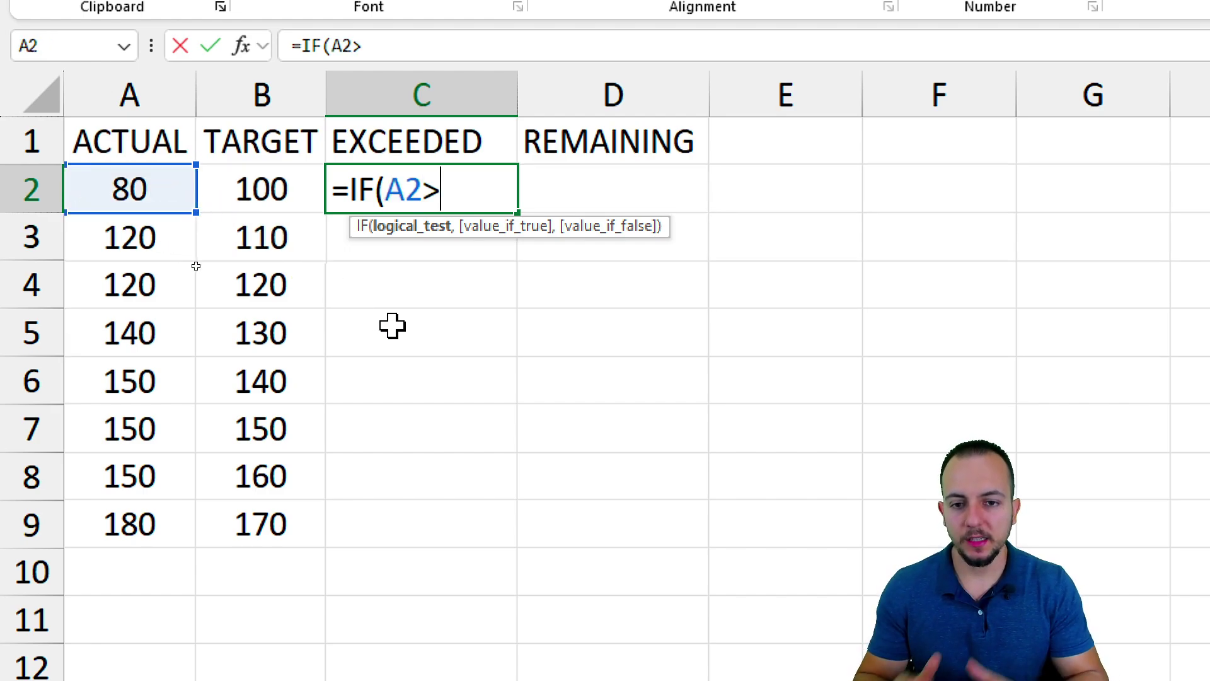
click(255, 194)
text(,)
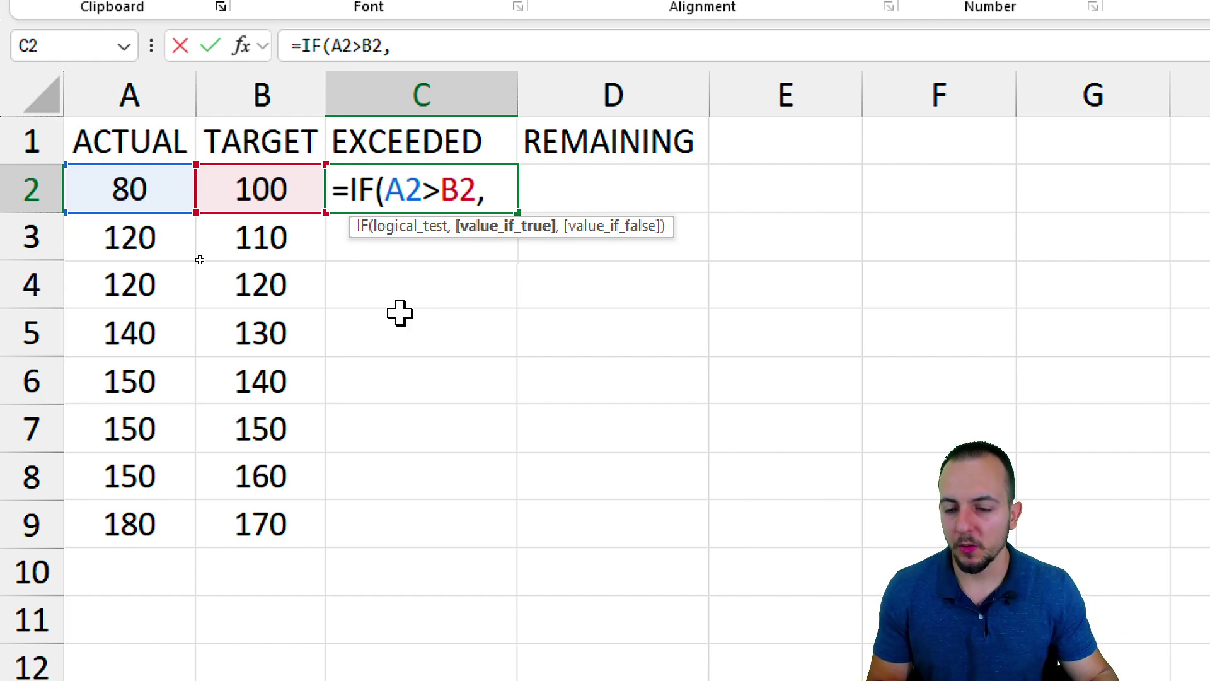
click(152, 190)
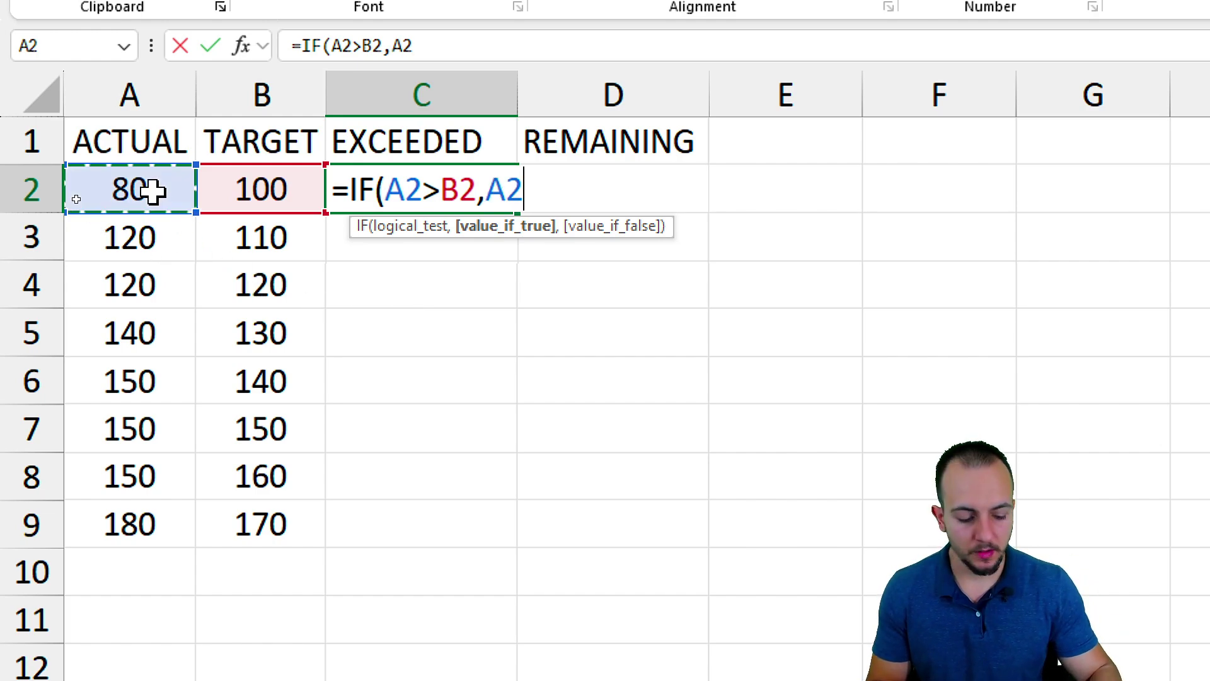
text(-)
click(233, 182)
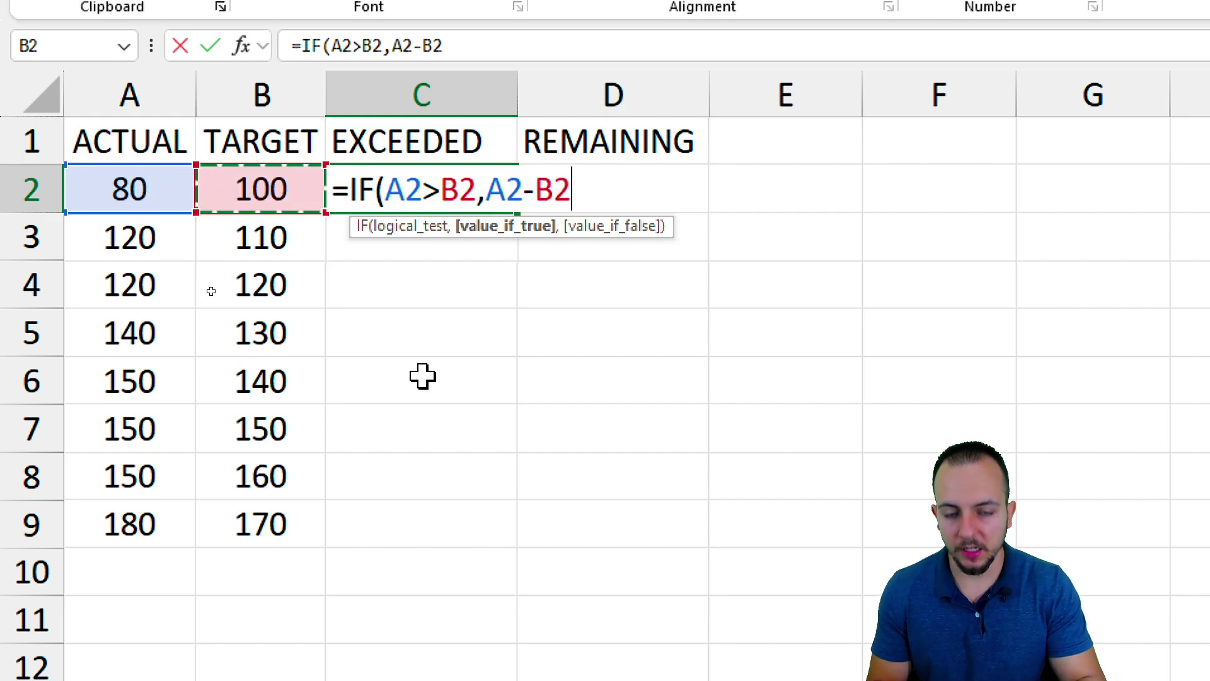
text(,)
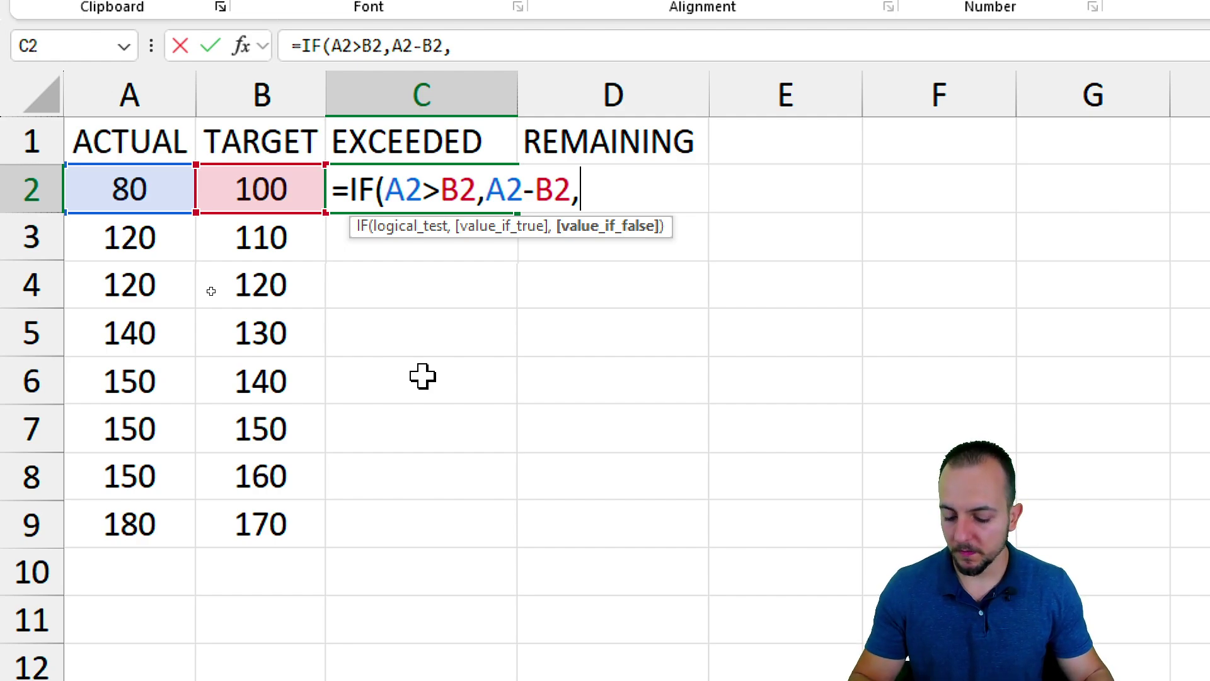
text(#)
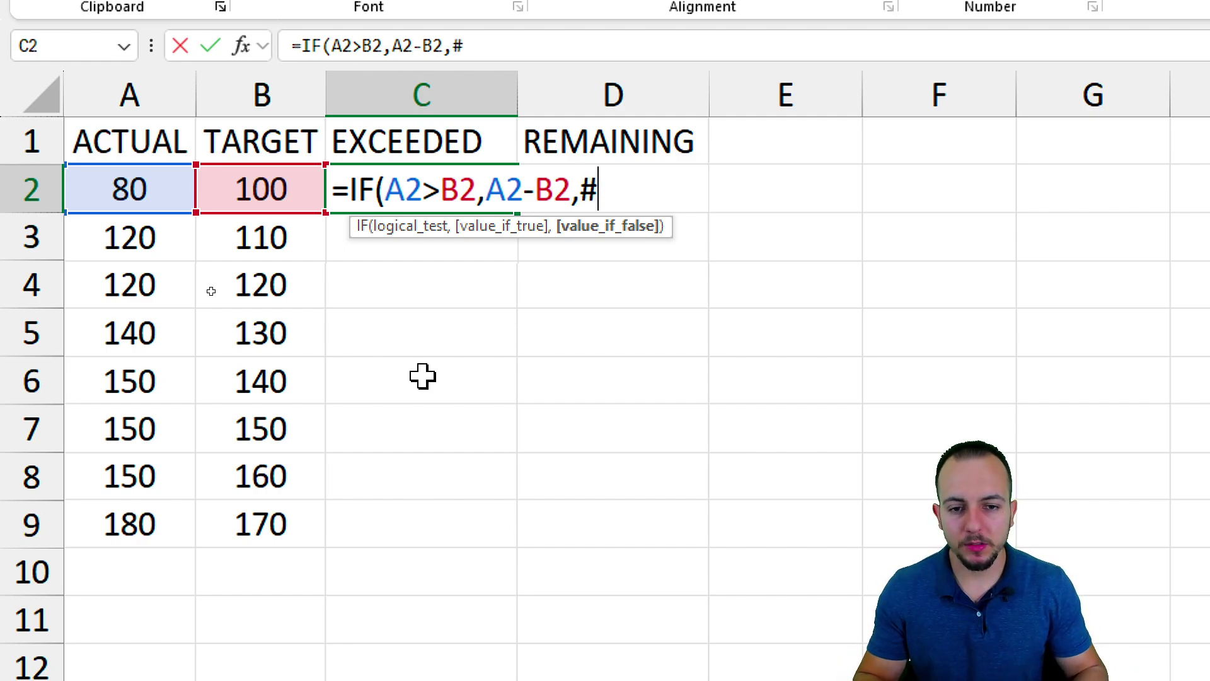
text(N)
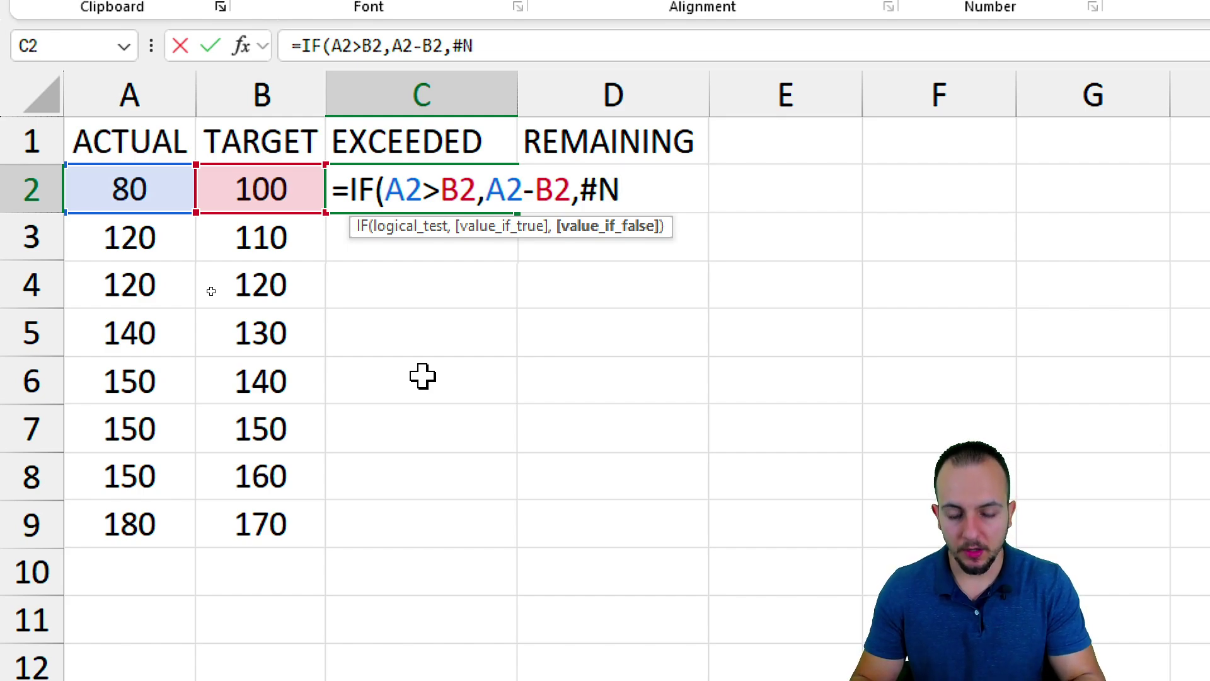
text(/A))
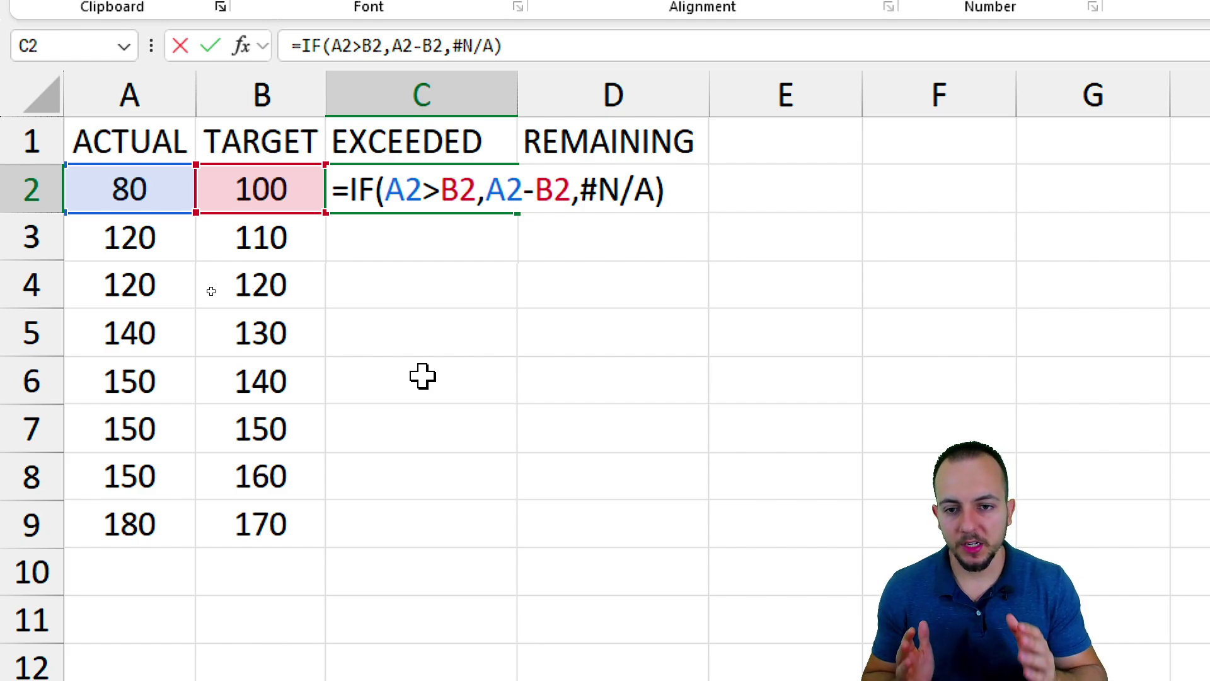
key(Return)
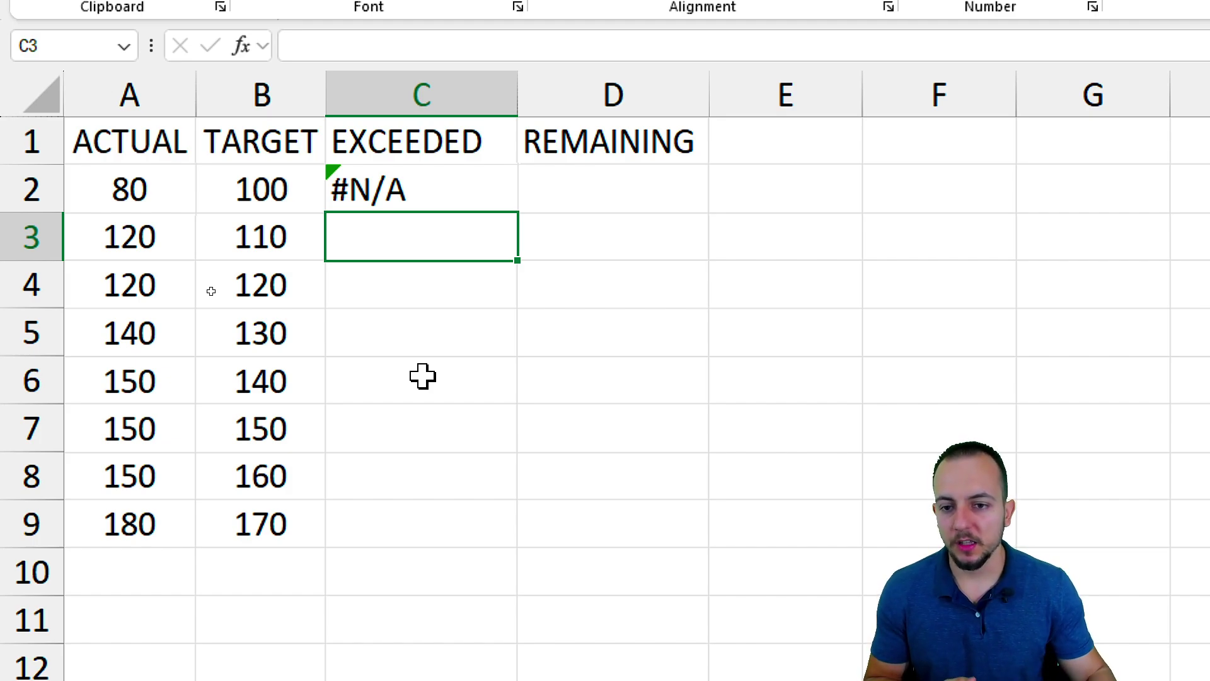
Fill the C2 formula down through C9 and check the copied formula in C3
click(474, 189)
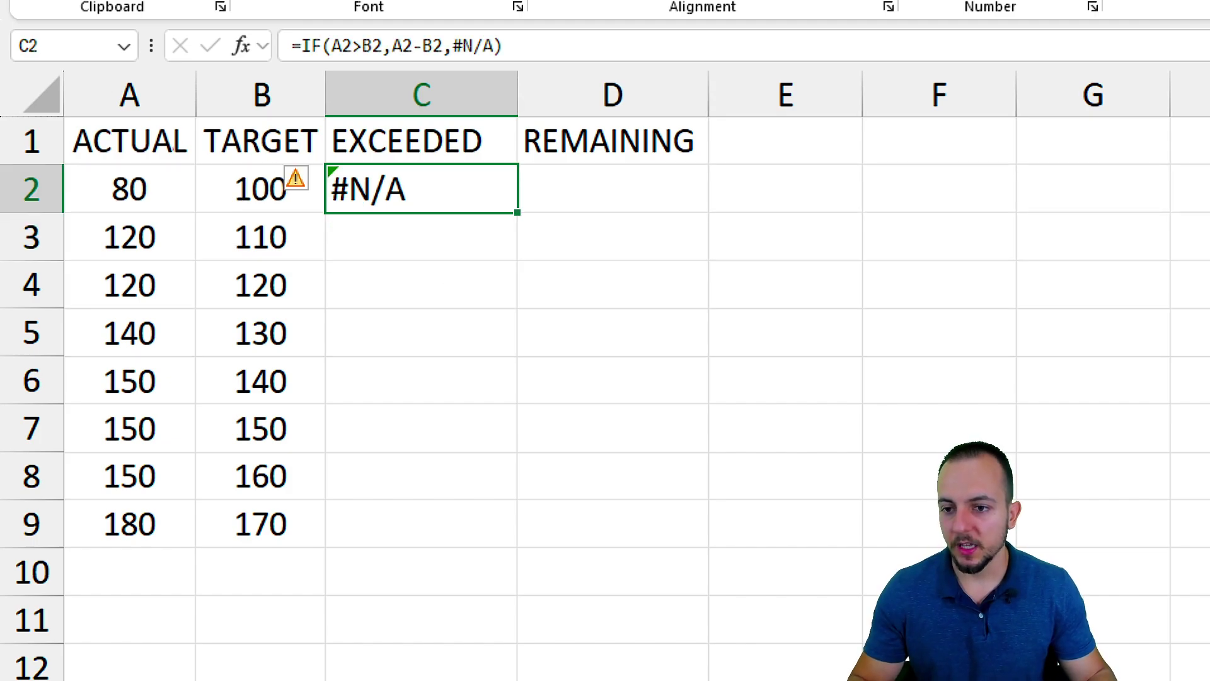
mouse_move(96, 154)
mouse_down()
mouse_move(167, 210)
mouse_move(226, 186)
mouse_move(308, 214)
mouse_up()
mouse_move(534, 192)
mouse_down()
mouse_move(495, 201)
mouse_move(520, 231)
mouse_move(532, 189)
mouse_up()
drag(521, 252, 521, 325)
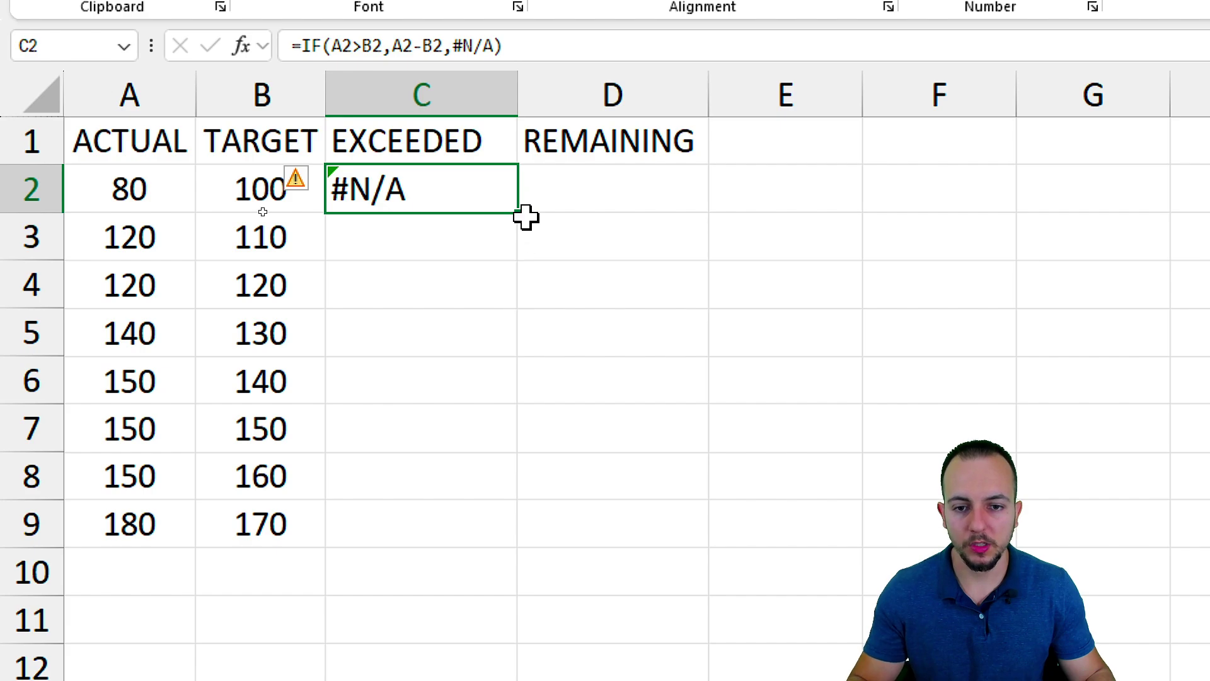
drag(521, 214, 475, 531)
click(440, 252)
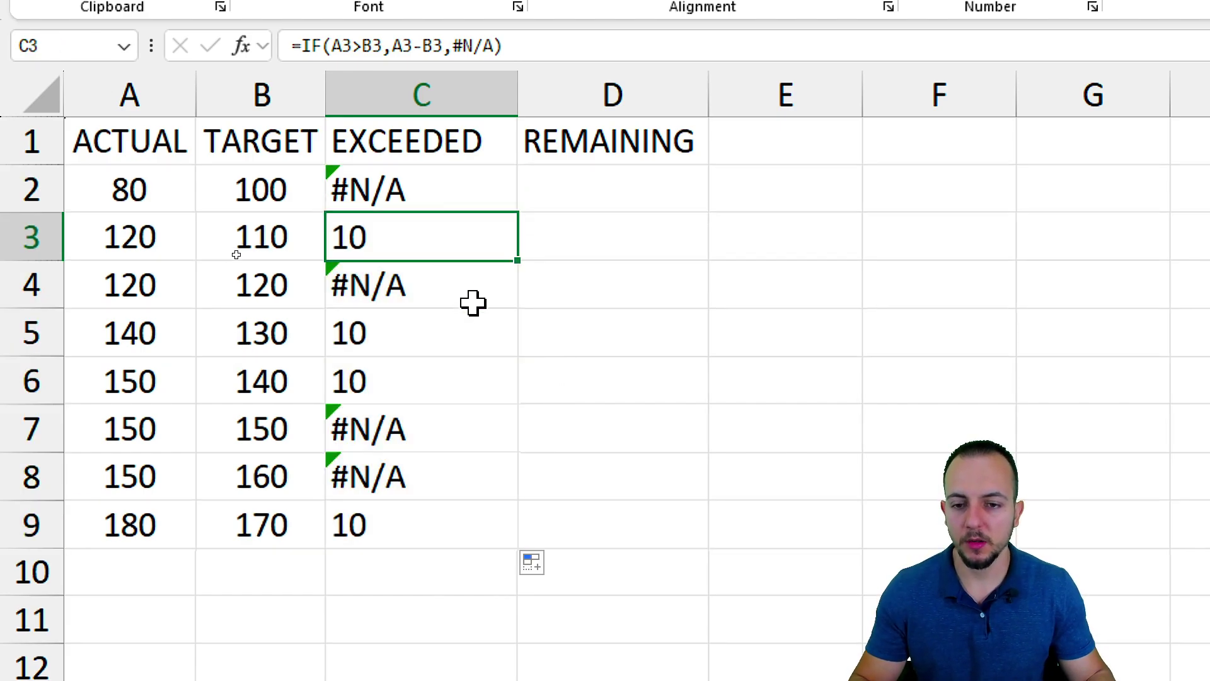
drag(425, 196, 513, 195)
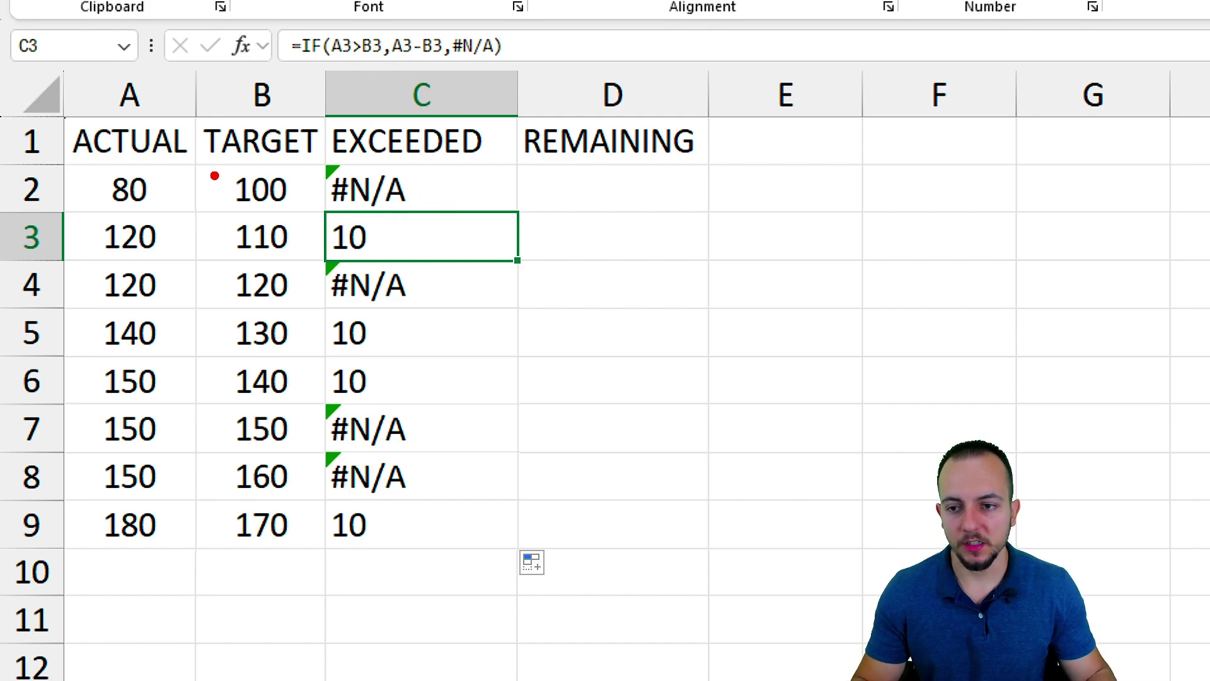
drag(91, 161, 163, 224)
mouse_move(215, 165)
mouse_down()
mouse_move(176, 184)
mouse_move(211, 220)
mouse_up()
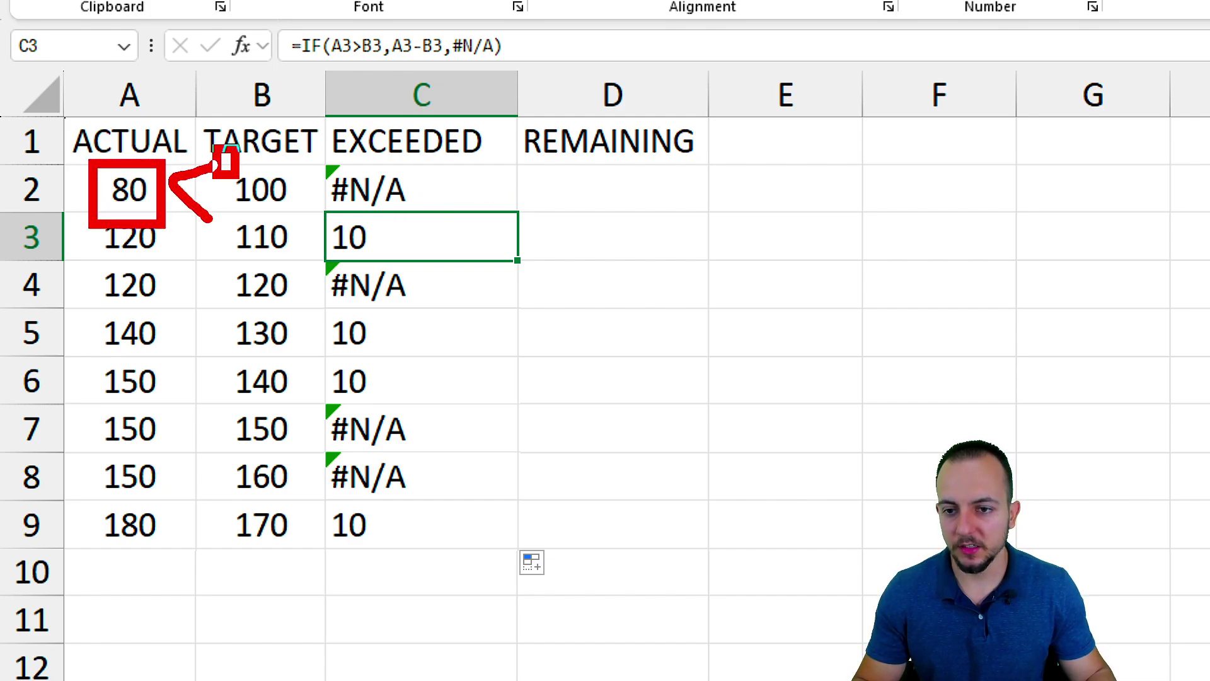
key(e)
drag(324, 210, 383, 262)
drag(451, 294, 380, 259)
key(e)
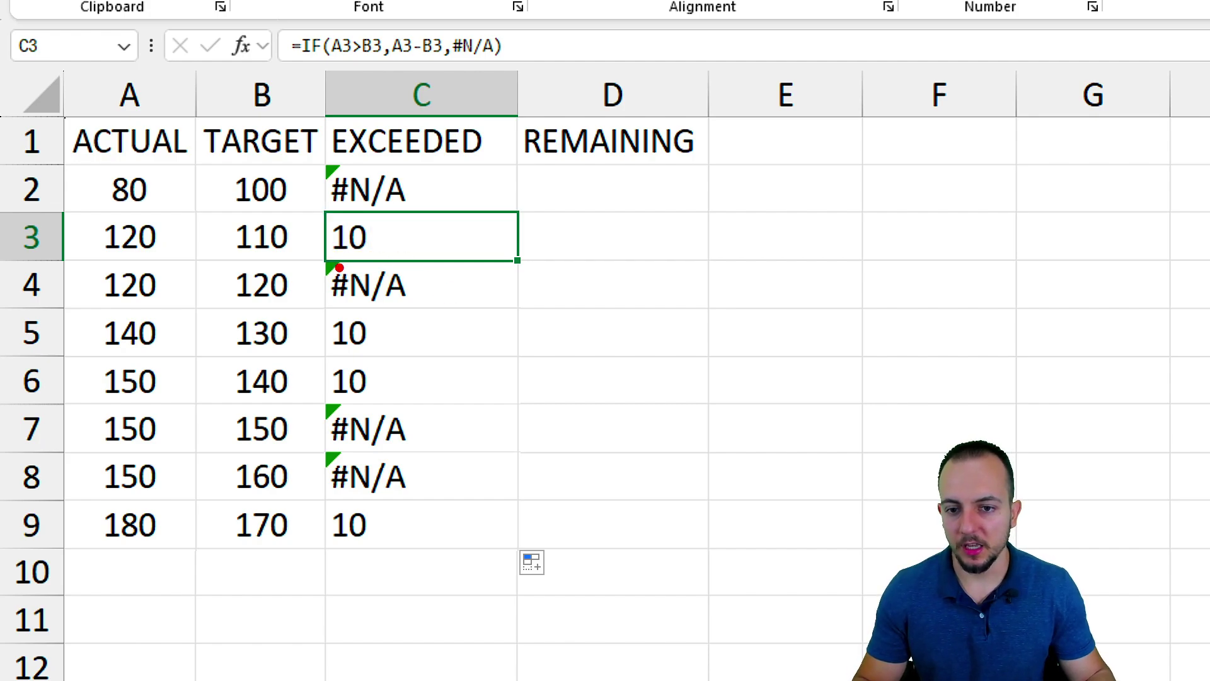
drag(82, 204, 173, 273)
mouse_move(186, 201)
mouse_down()
mouse_move(174, 287)
mouse_move(246, 226)
mouse_move(299, 271)
mouse_up()
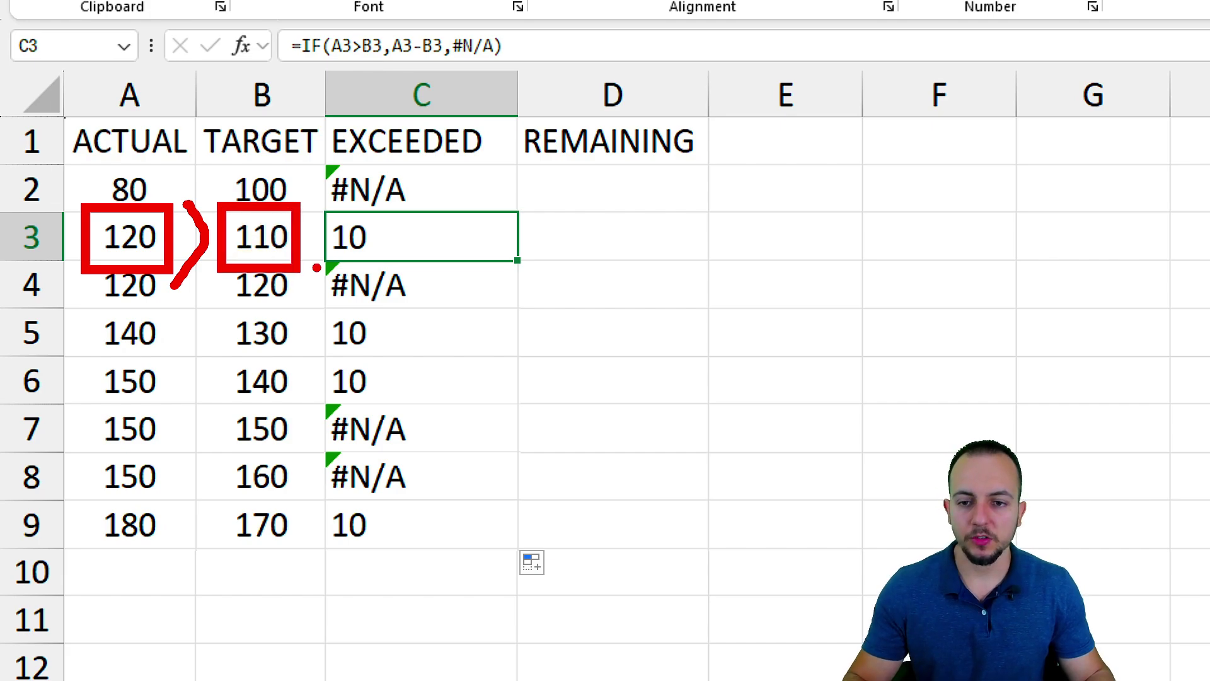
key(e)
click(511, 211)
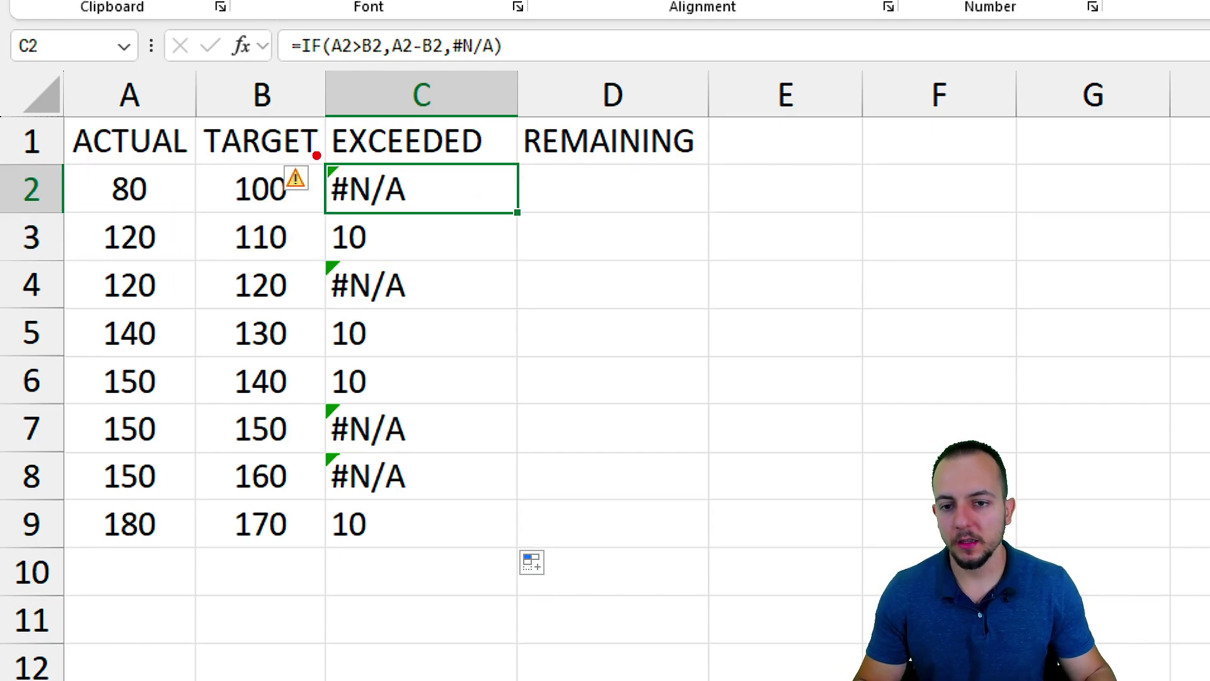
drag(316, 155, 516, 289)
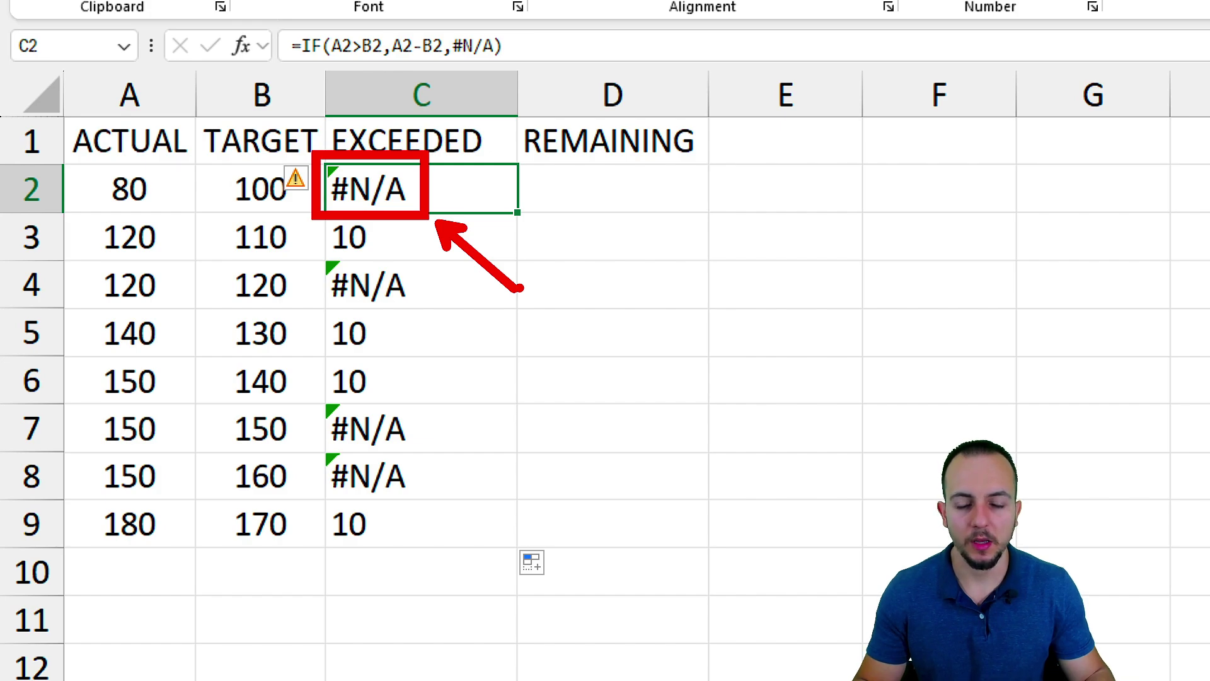
drag(414, 245, 463, 206)
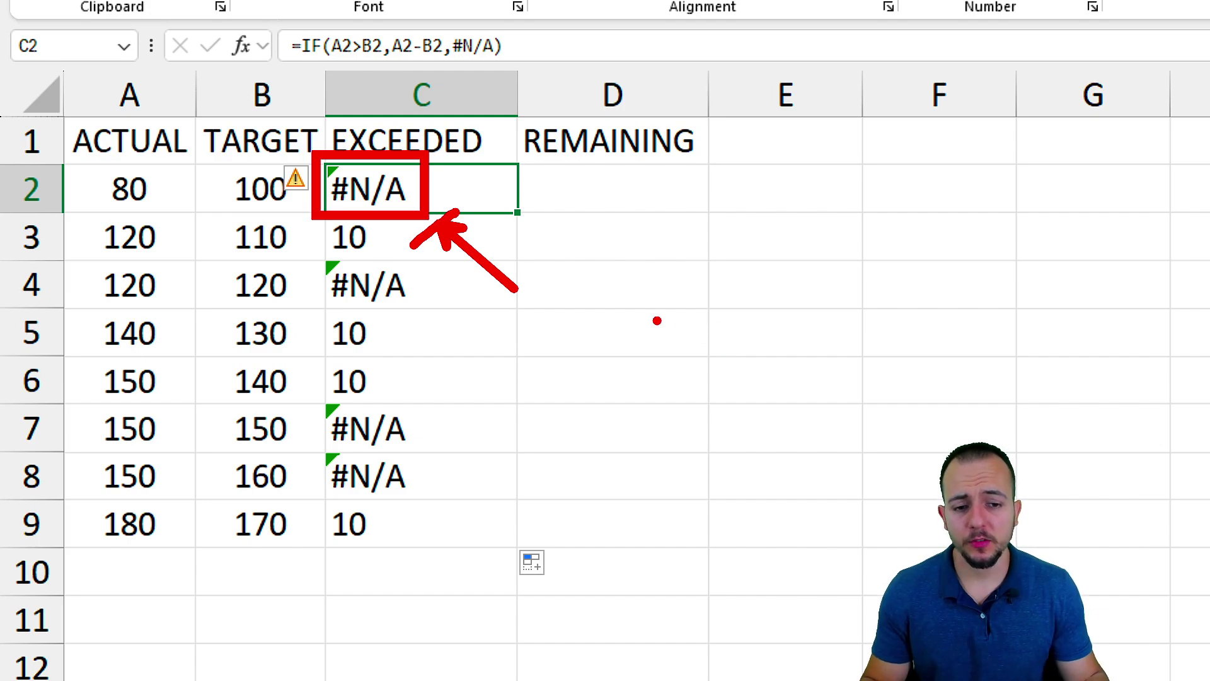
mouse_move(656, 313)
mouse_down()
mouse_move(718, 435)
mouse_move(731, 583)
mouse_up()
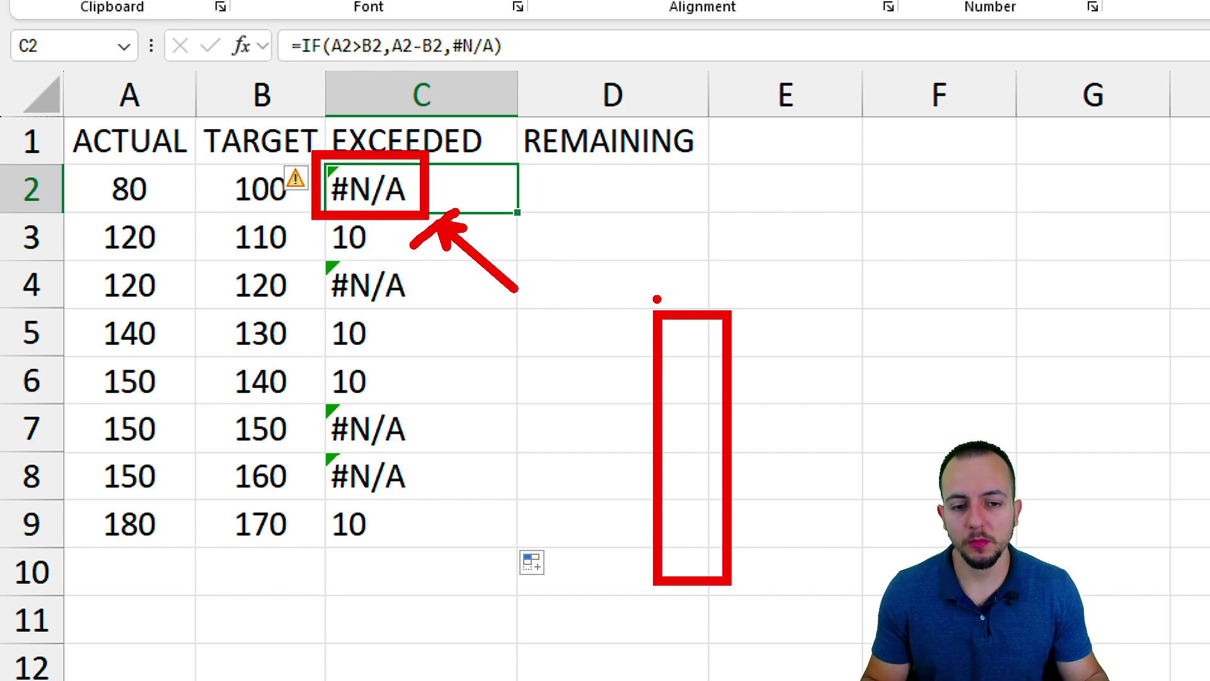
drag(651, 210, 732, 318)
drag(775, 253, 946, 225)
mouse_move(619, 183)
mouse_down()
mouse_move(715, 263)
mouse_move(770, 338)
mouse_up()
key(ctrl+z)
drag(775, 398, 946, 354)
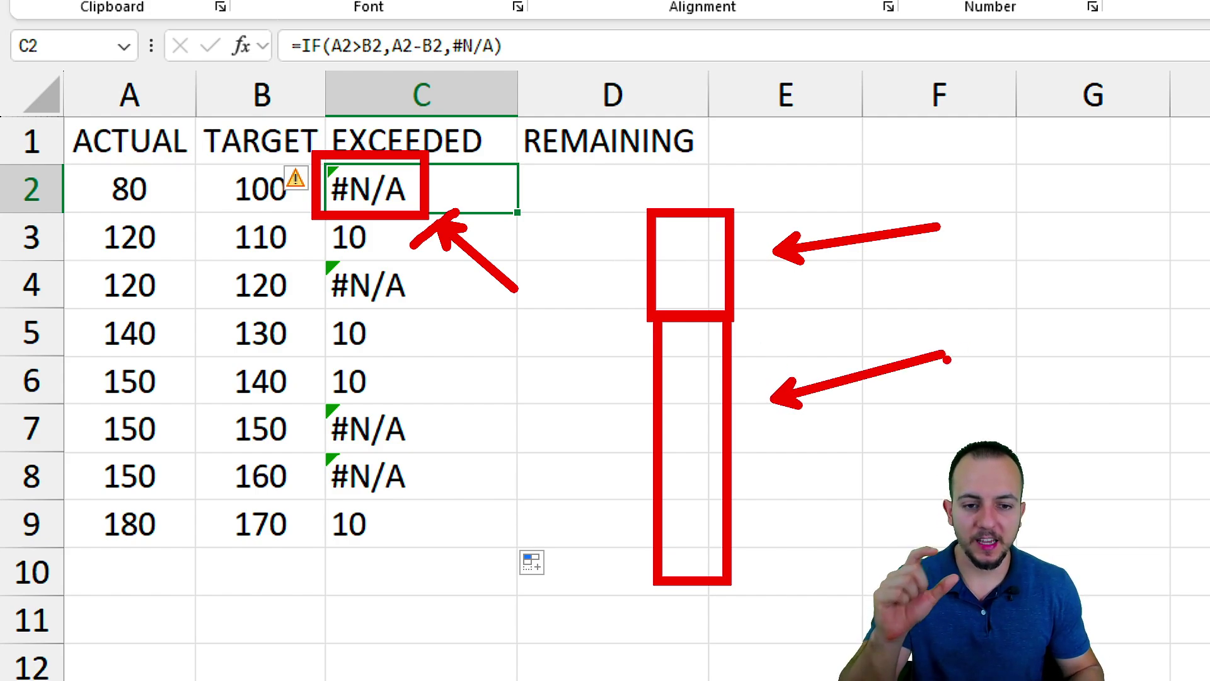
key(Escape)
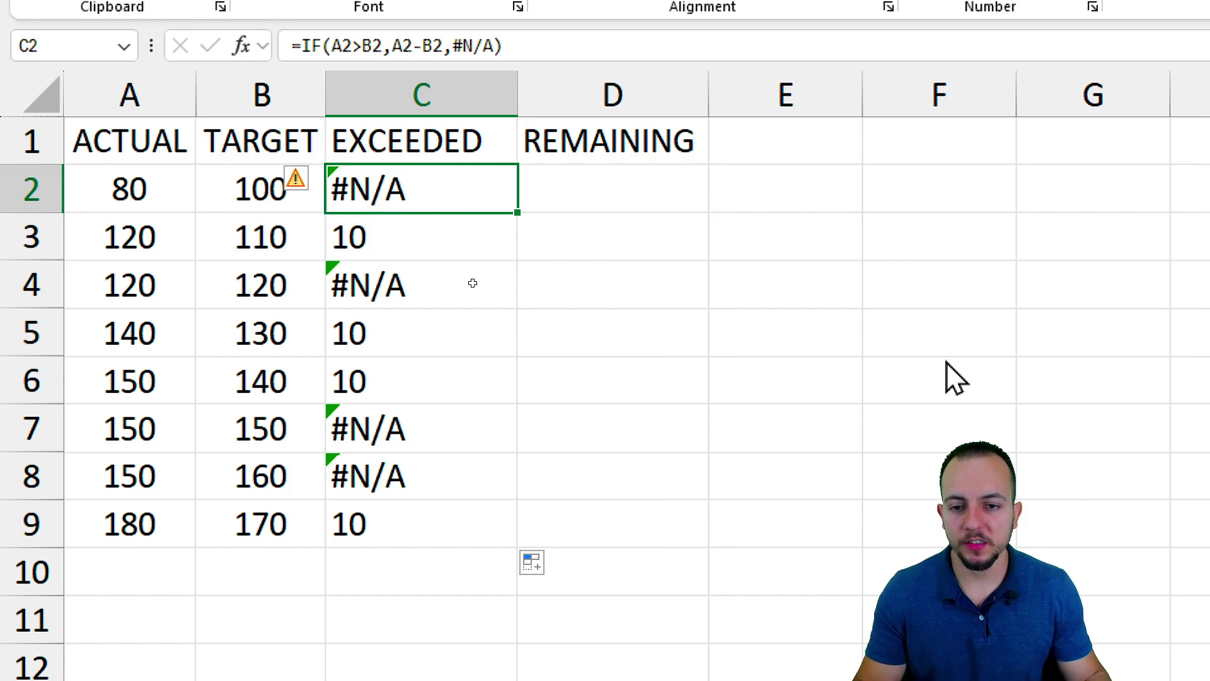
click(483, 240)
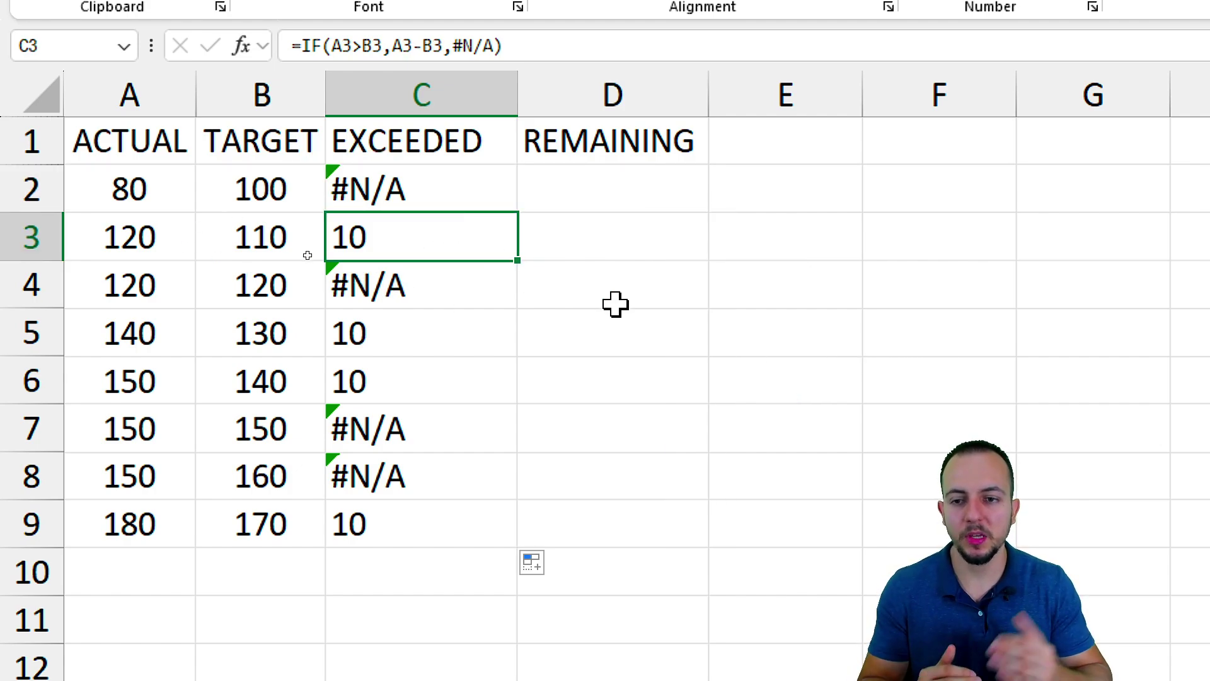
click(411, 191)
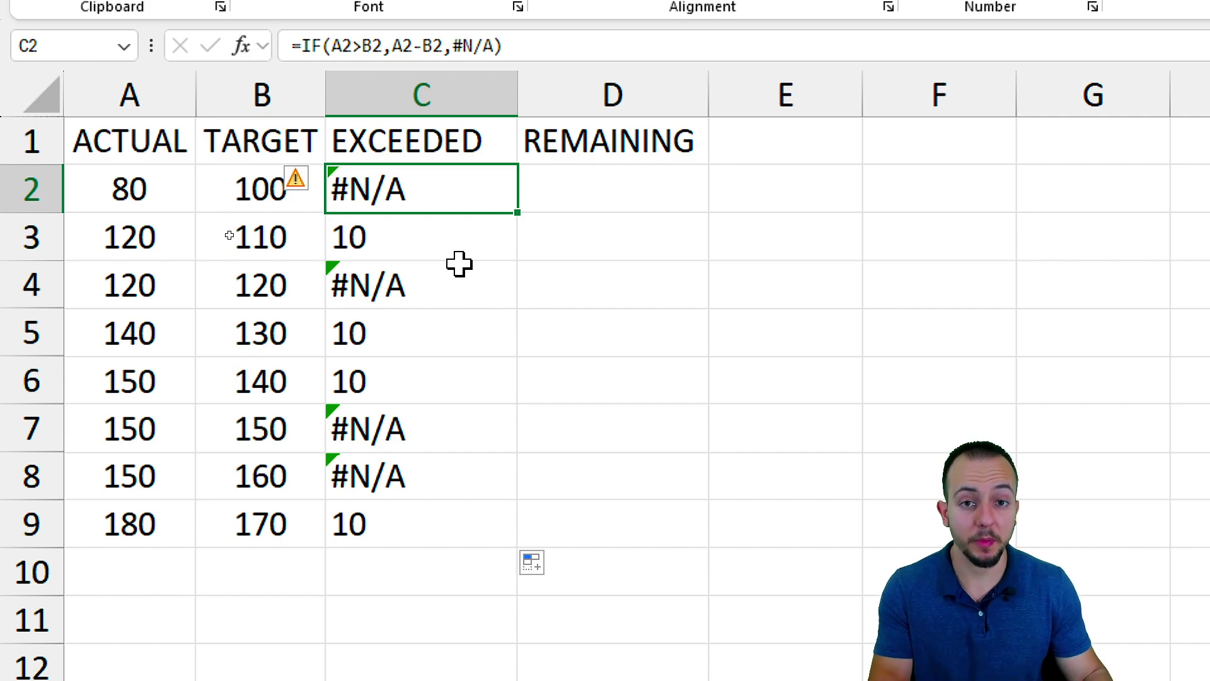
Enter =IF(B2>A2,B2-A2,#N/A) in D2, giving target minus actual or #N/A
click(625, 189)
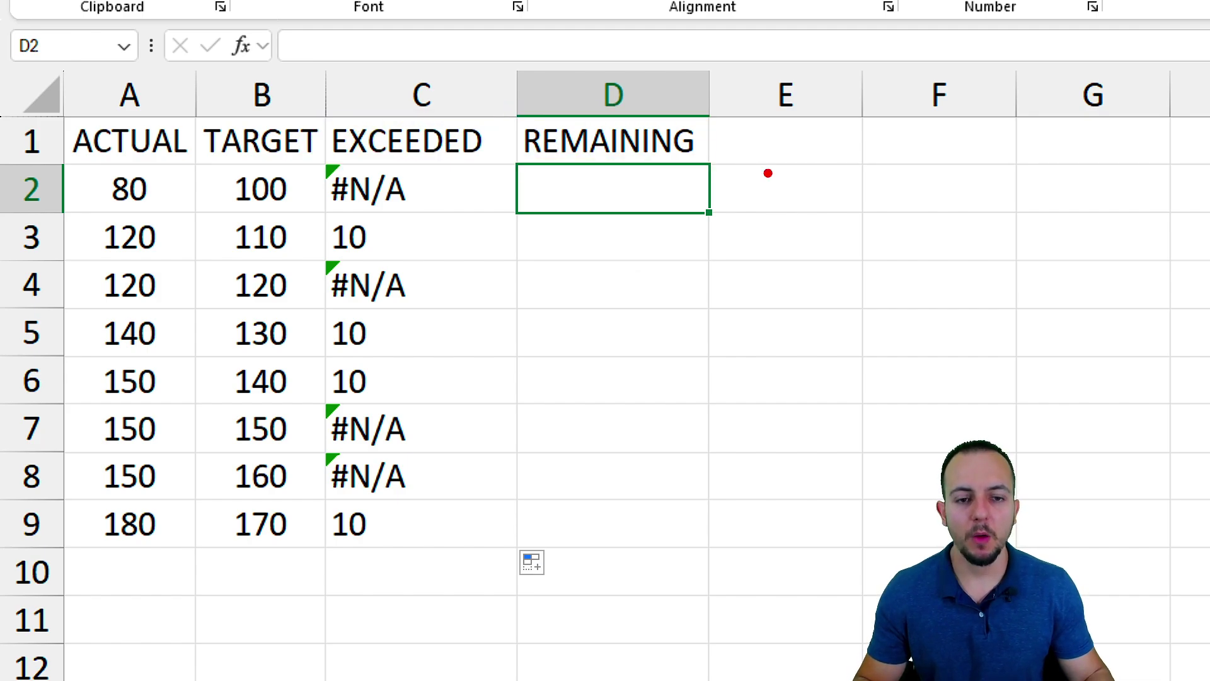
text(=)
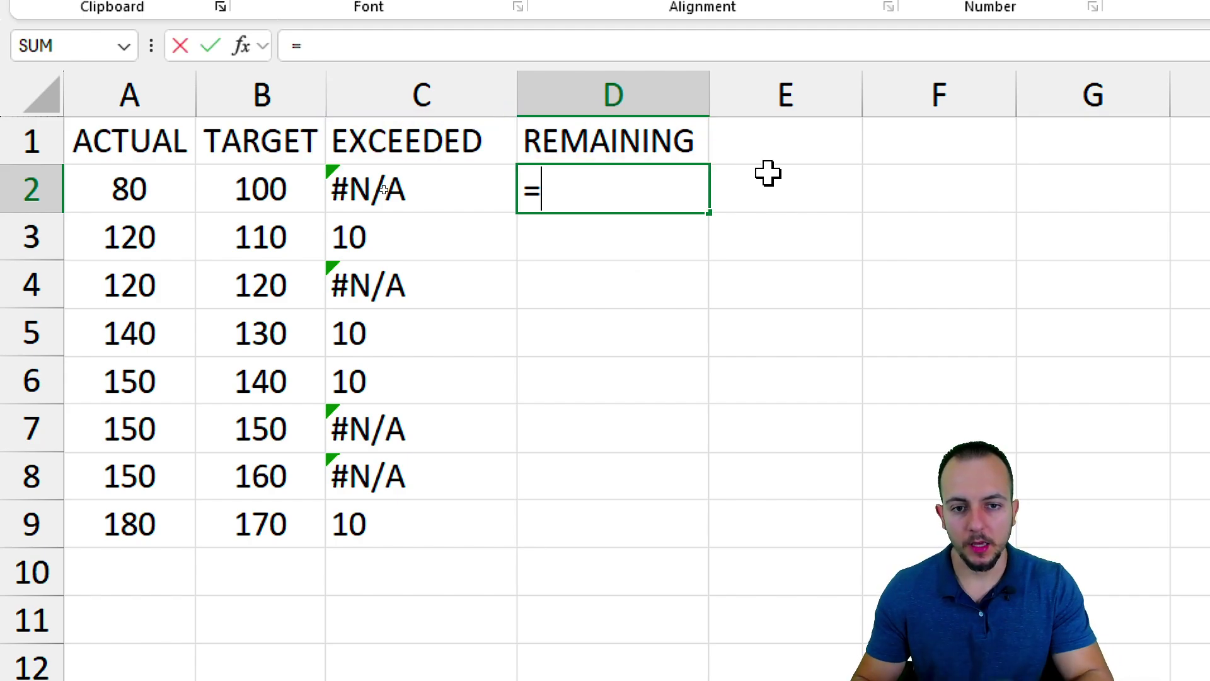
text(IF)
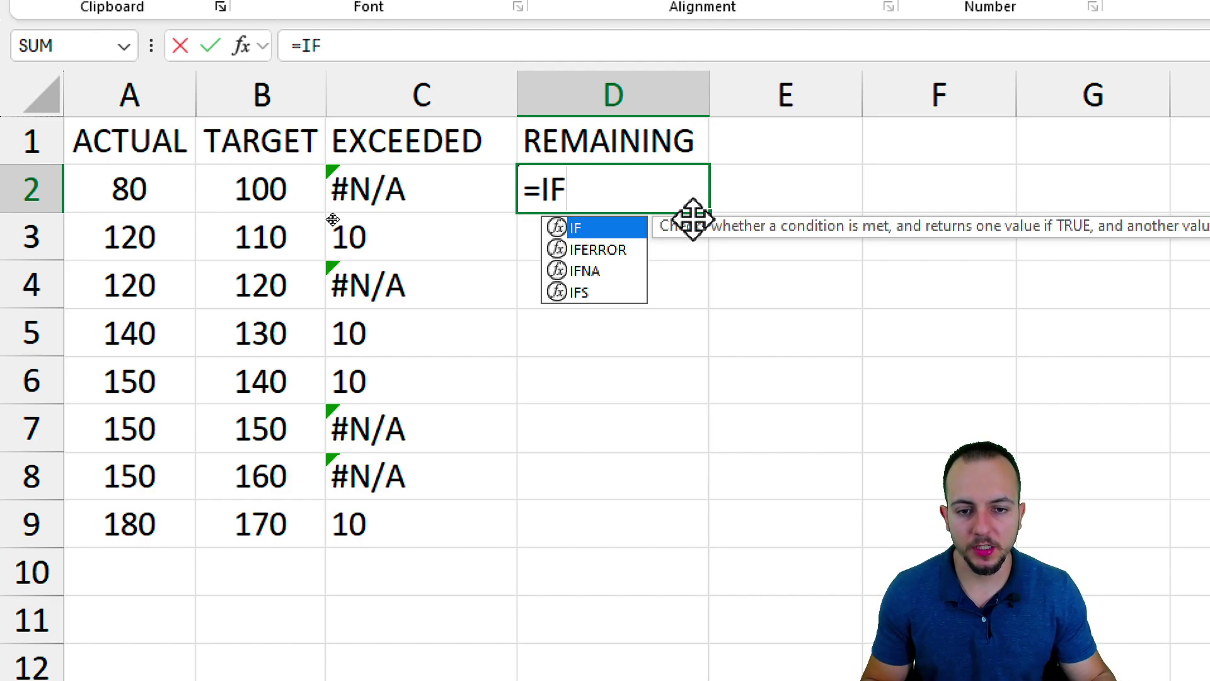
text(()
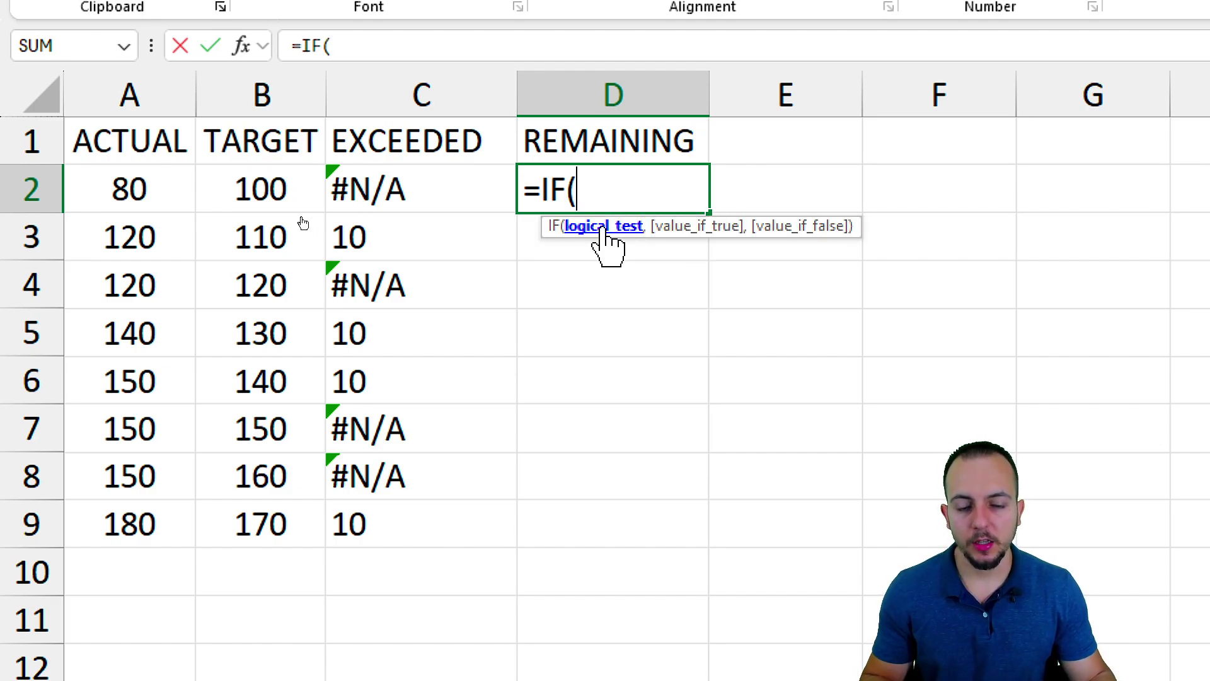
click(242, 186)
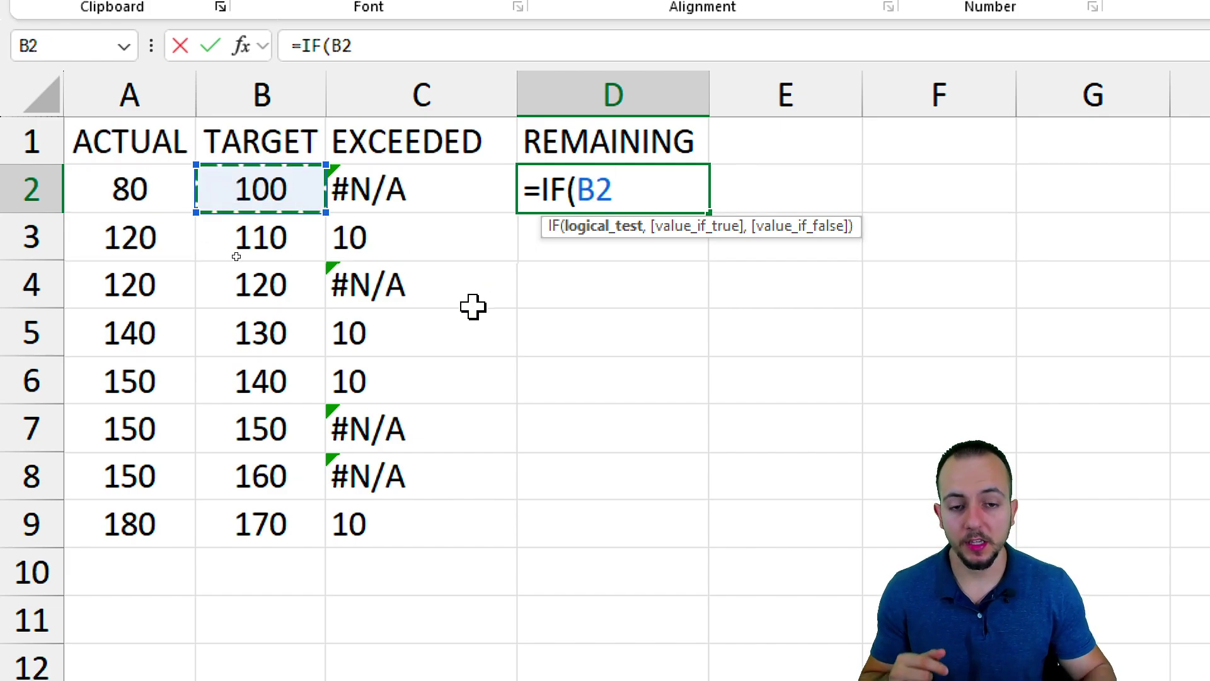
text(>)
click(159, 188)
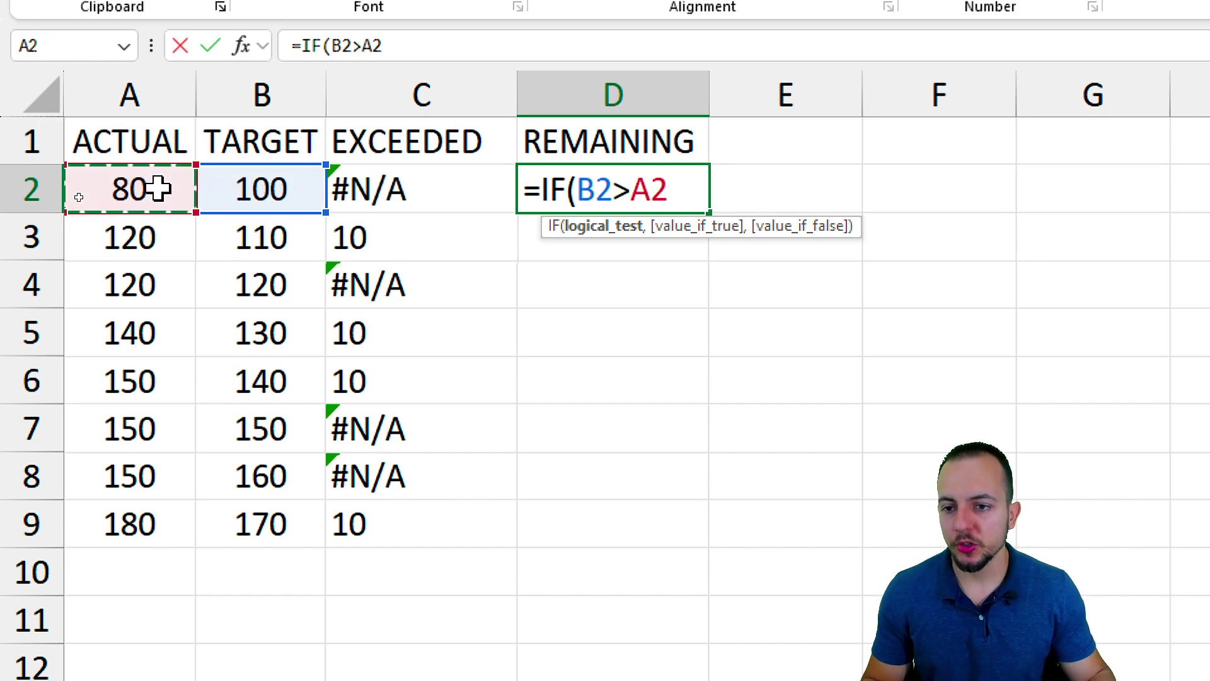
text(,)
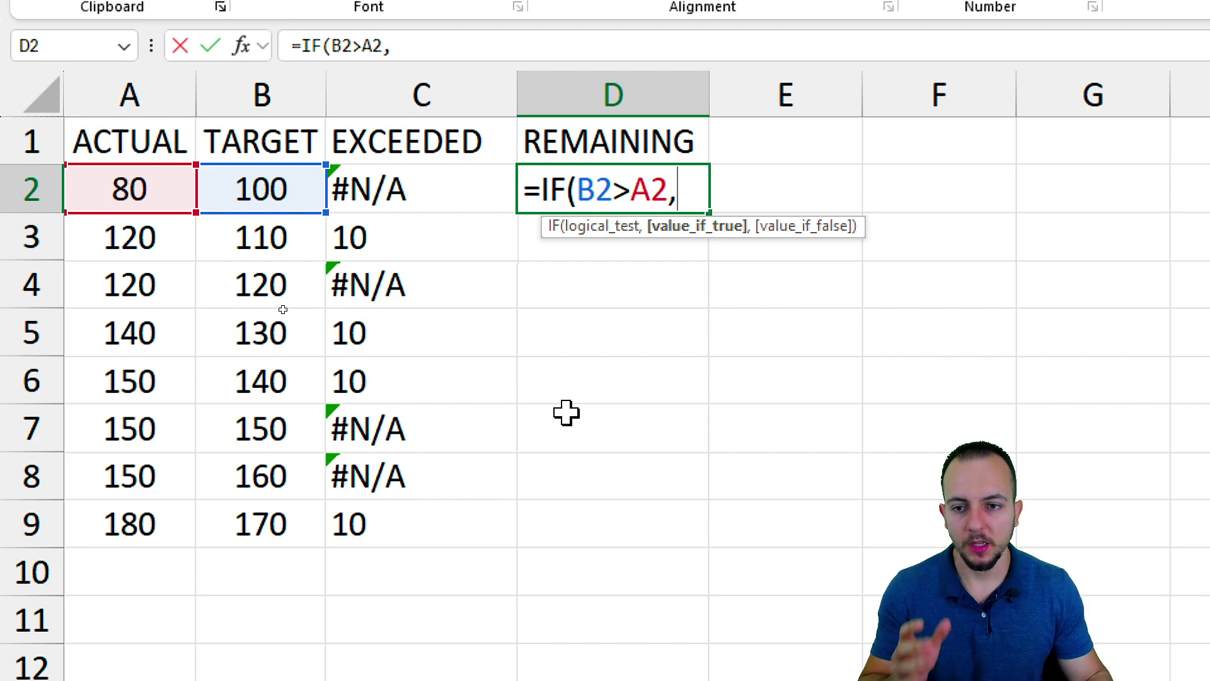
click(253, 186)
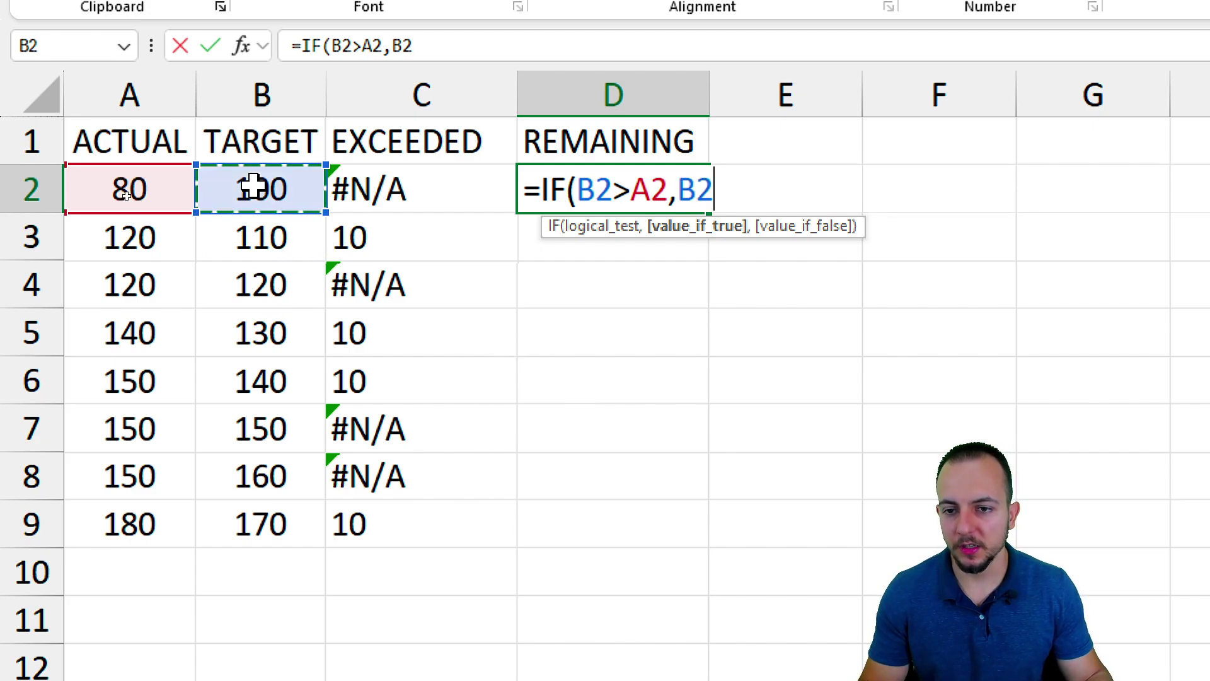
text(-)
click(143, 187)
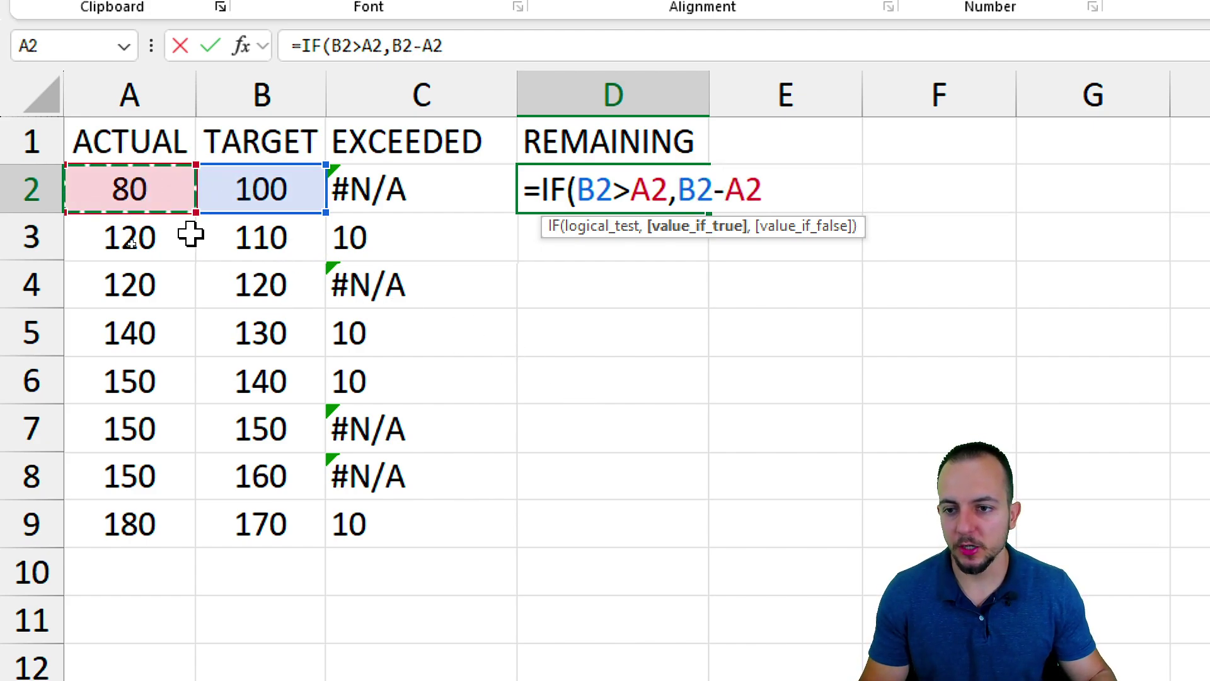
text(,)
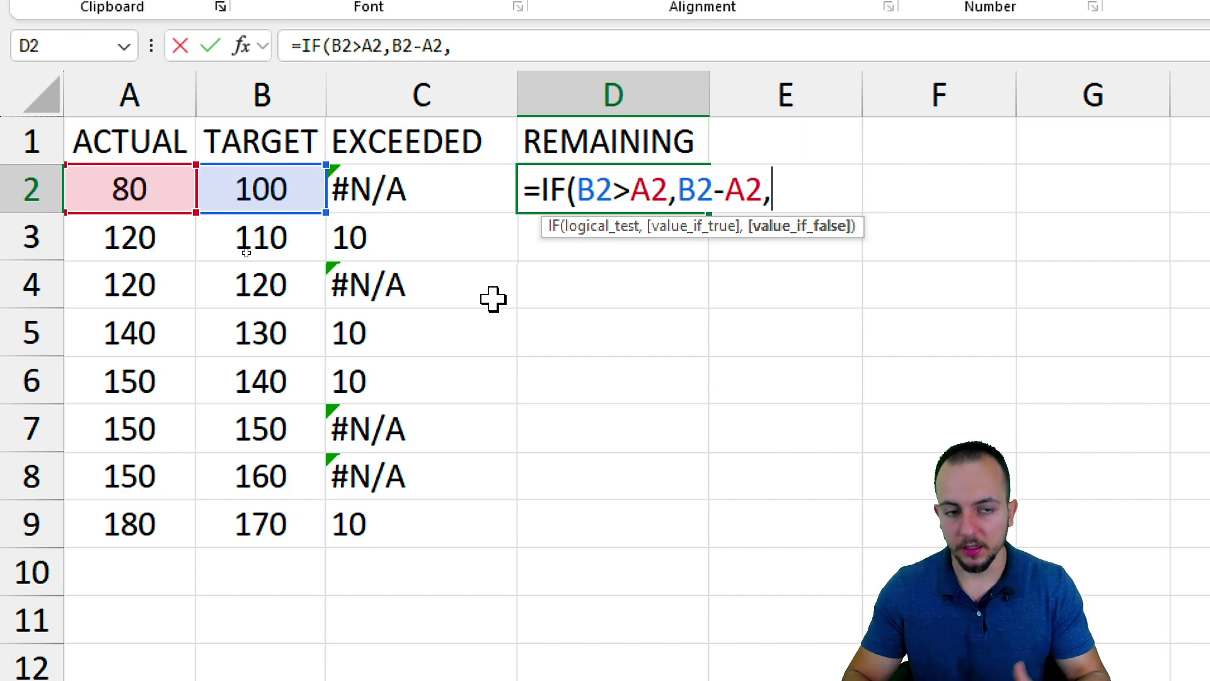
text(#N/A))
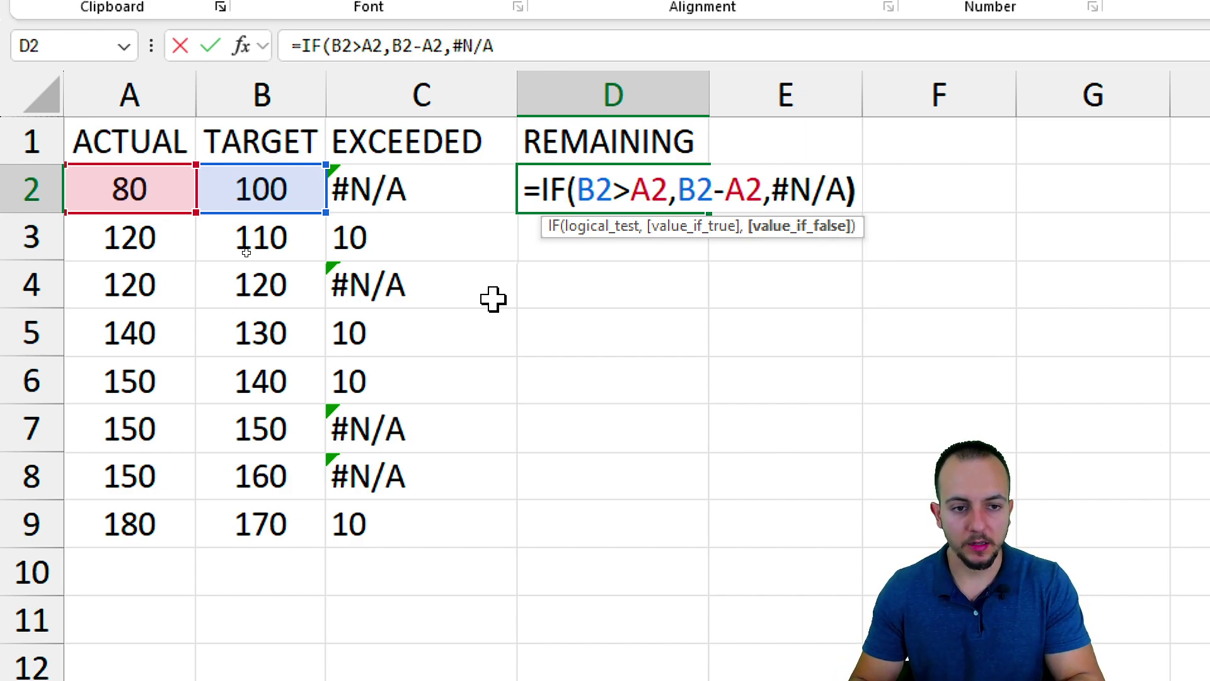
key(Return)
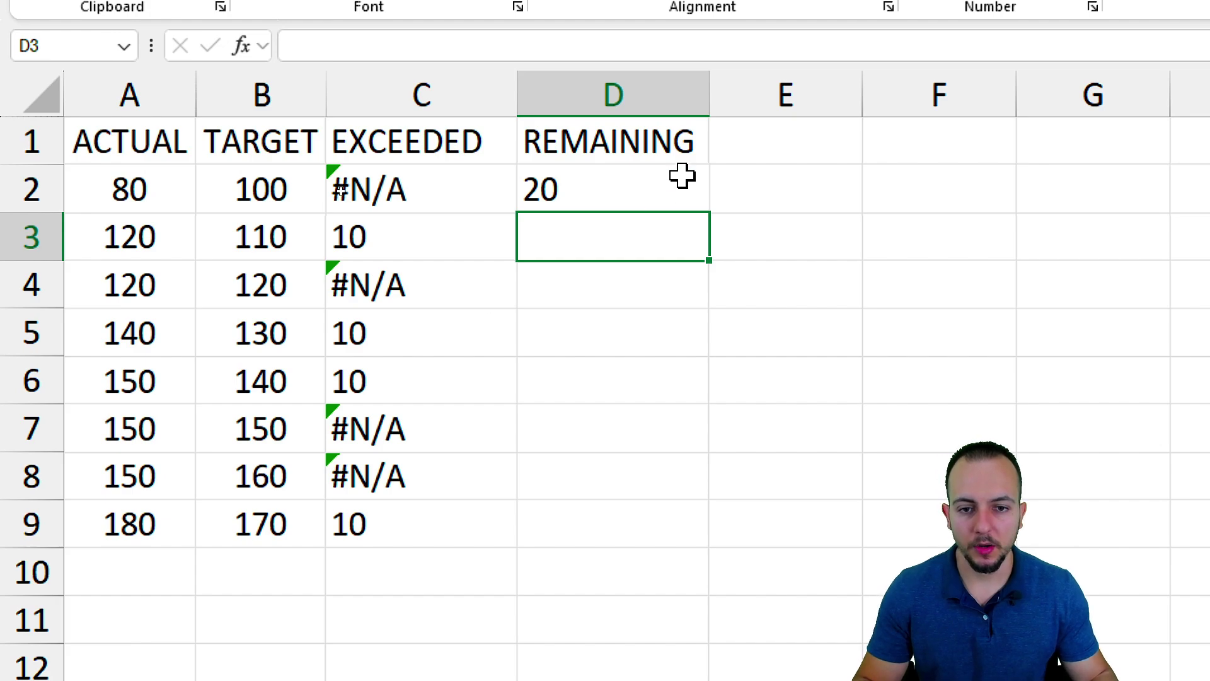
click(682, 176)
Fill the REMAINING formula from D2 down to D9 and check the results
drag(708, 212, 670, 530)
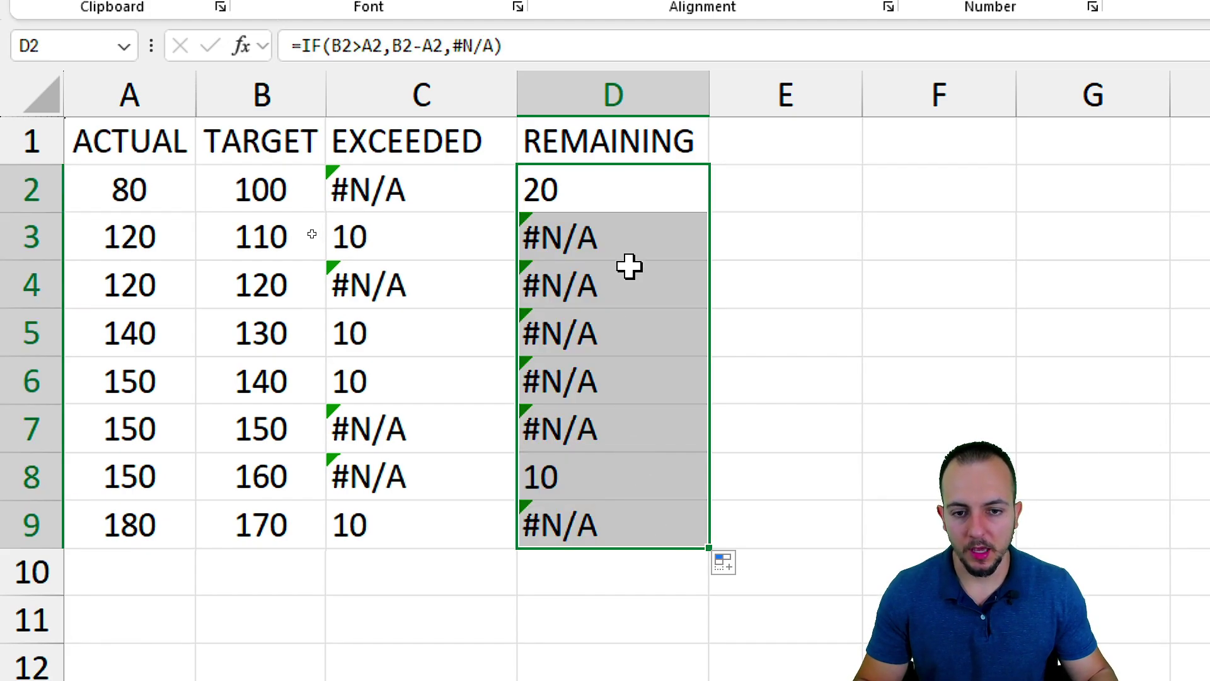
click(616, 243)
click(458, 93)
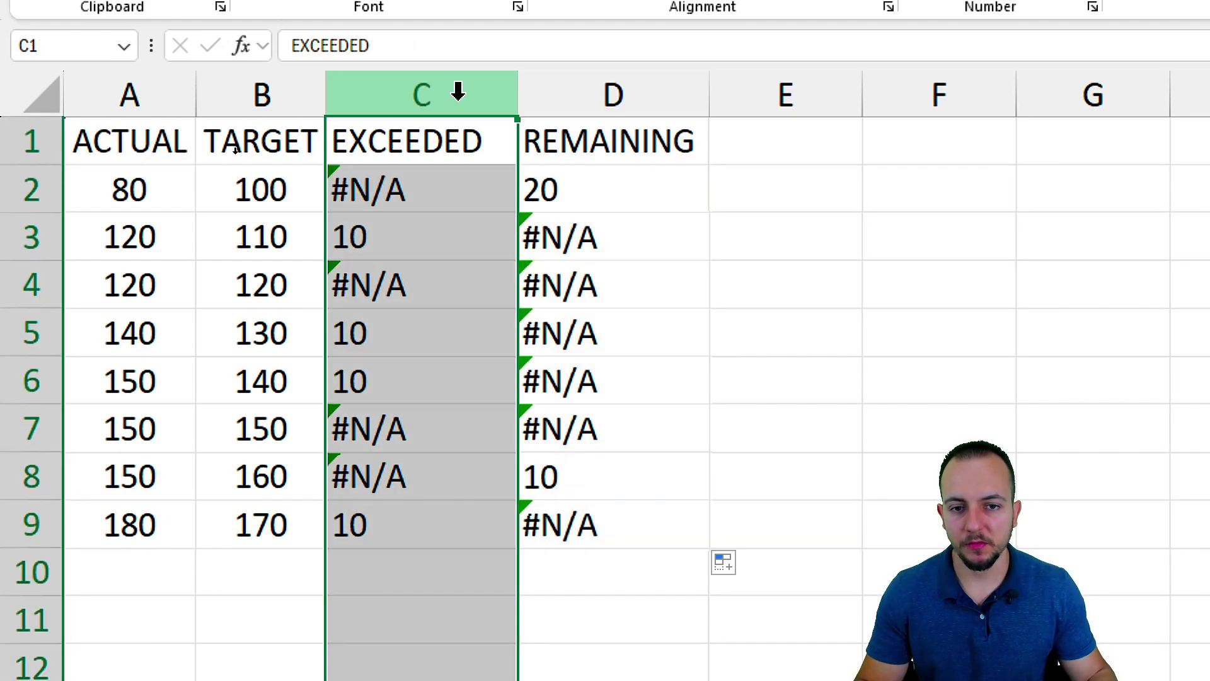
click(579, 93)
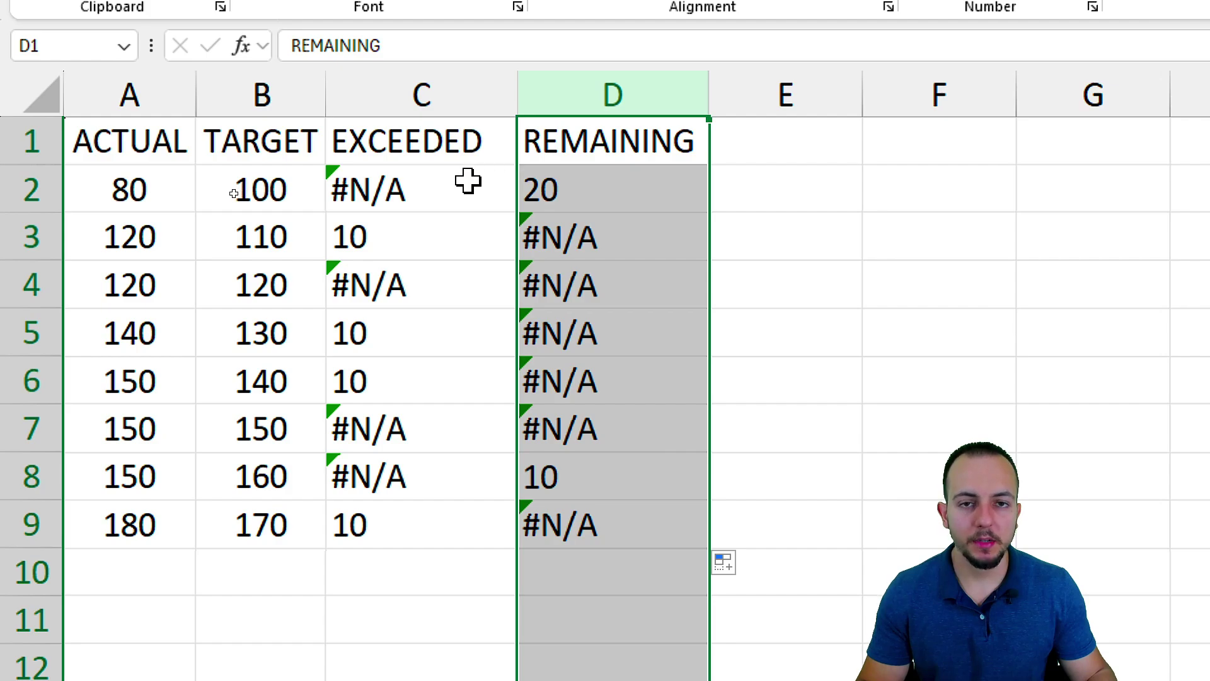
Select ACTUAL A1:A9 together with EXCEEDED and REMAINING C1:D9 for charting
click(178, 143)
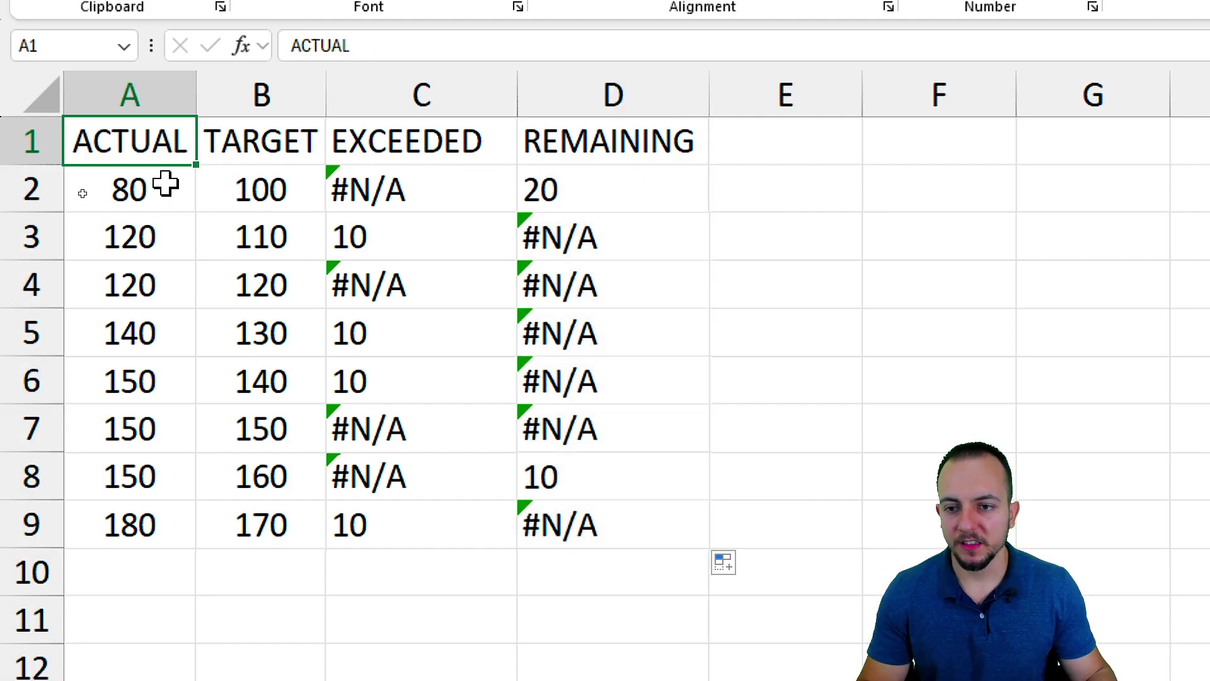
drag(157, 153, 602, 525)
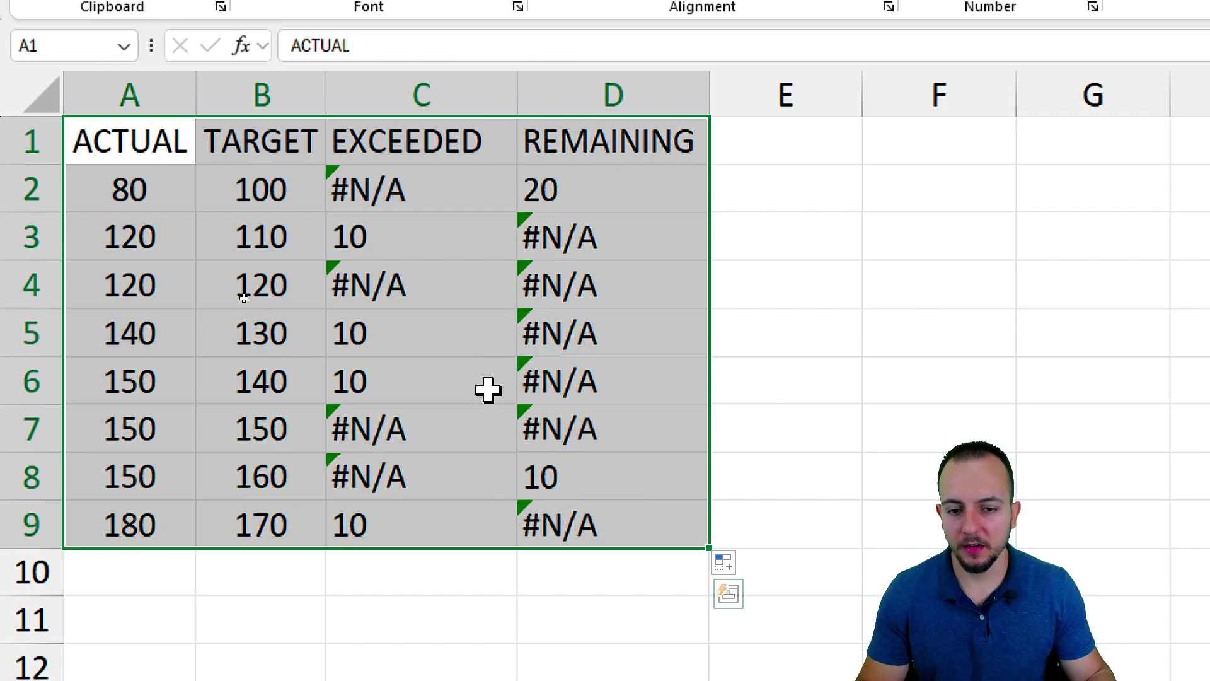
drag(275, 149, 255, 560)
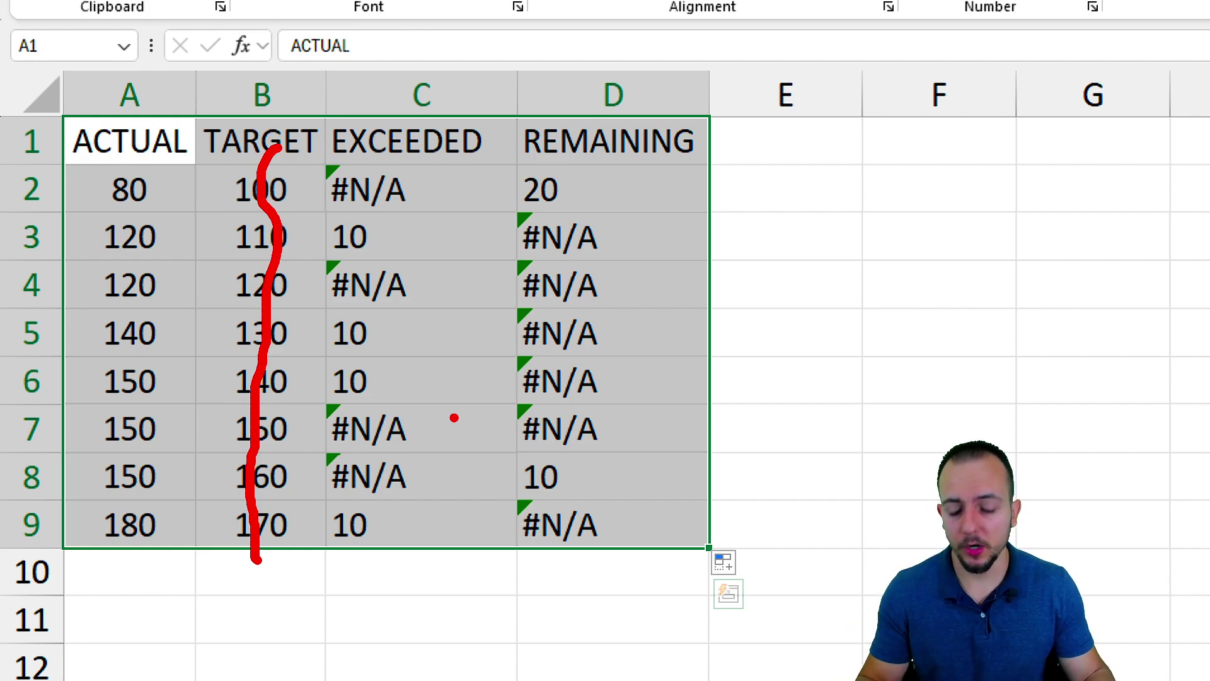
click(167, 131)
mouse_move(196, 111)
mouse_down()
mouse_move(270, 427)
mouse_move(323, 553)
mouse_up()
mouse_move(318, 101)
mouse_down()
mouse_move(413, 124)
mouse_move(436, 73)
mouse_move(568, 108)
mouse_move(596, 70)
mouse_up()
key(Escape)
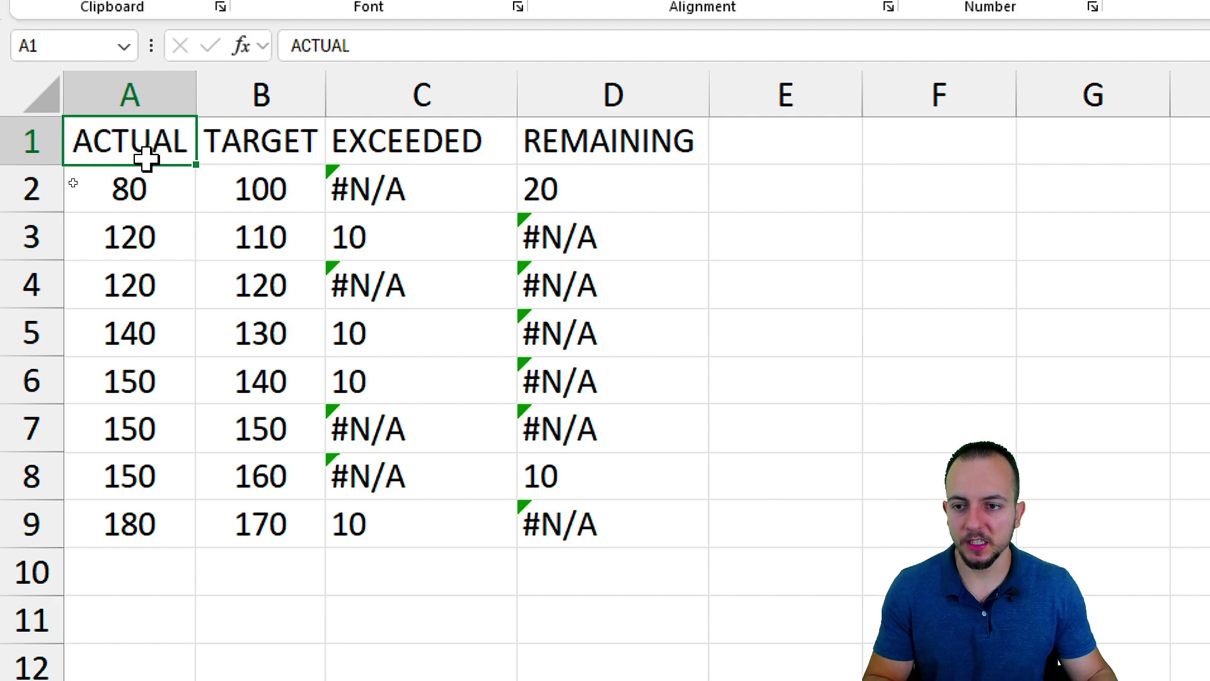
drag(143, 162, 151, 521)
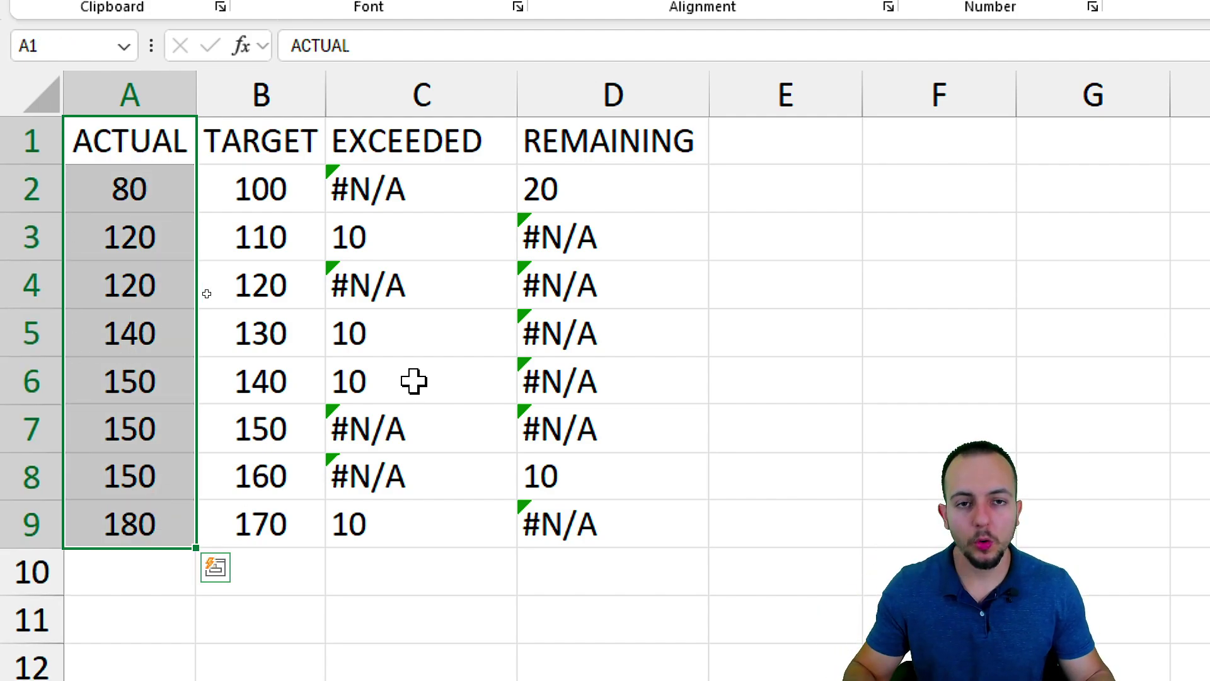
key(ctrl)
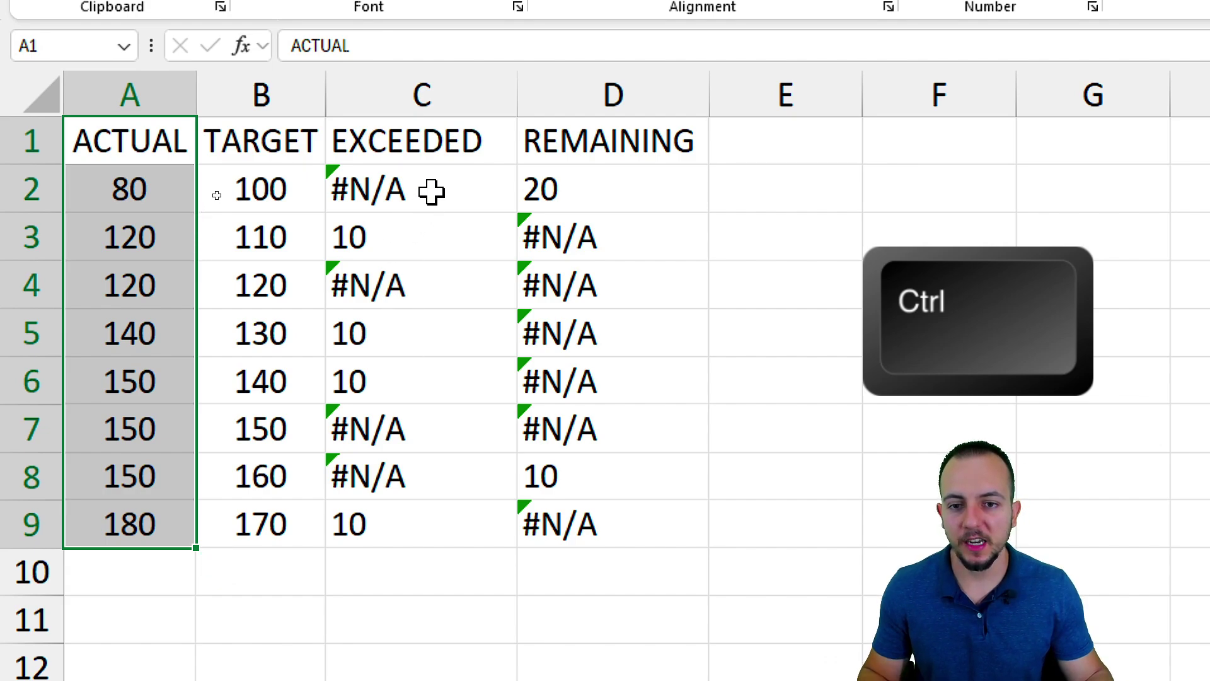
drag(424, 157, 554, 521)
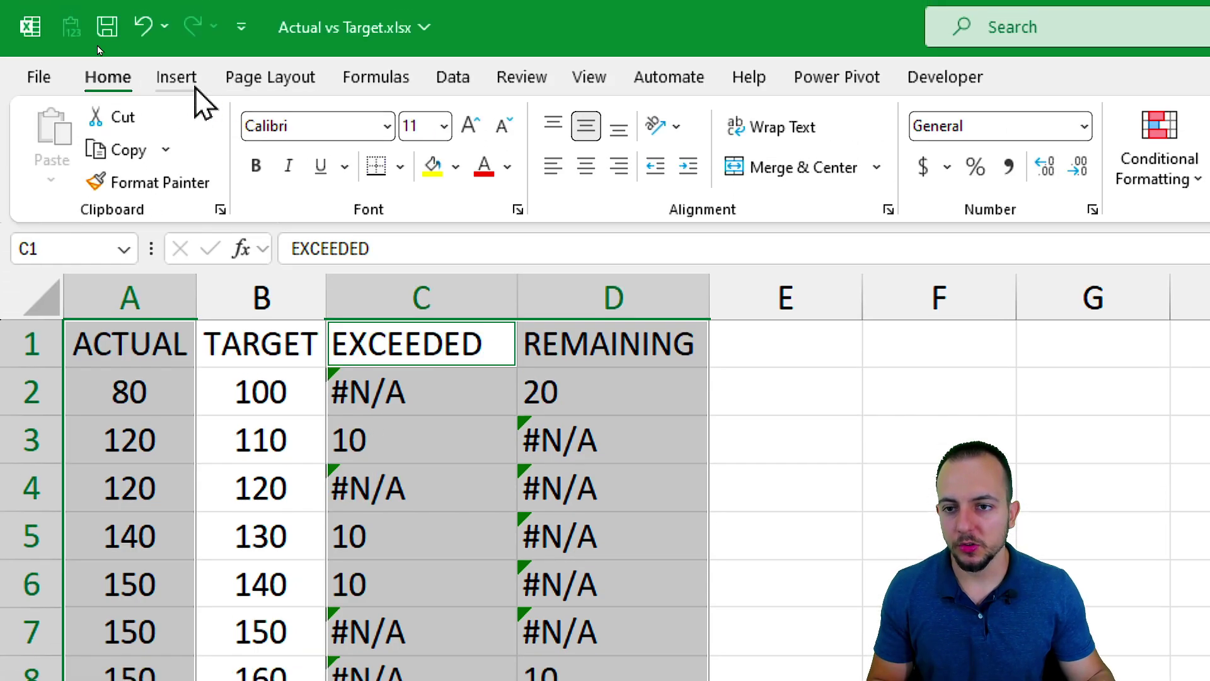
Insert a 2-D Stacked Column chart from the selected ACTUAL, EXCEEDED and REMAINING data
click(186, 78)
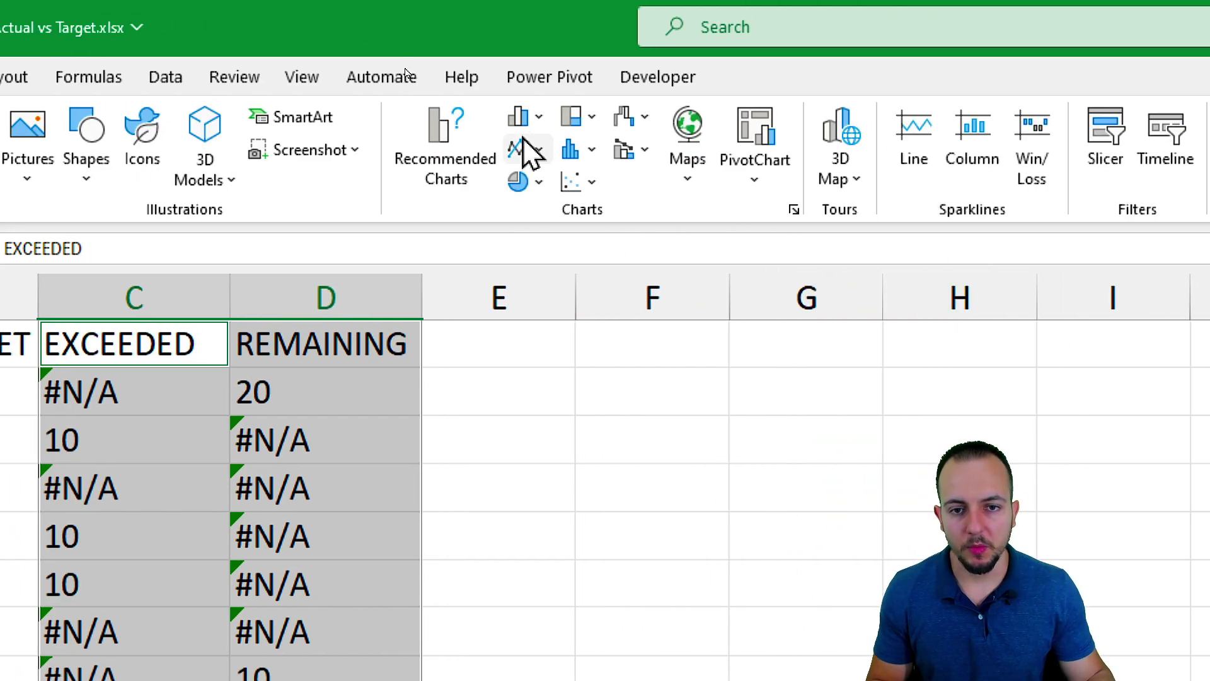
click(524, 121)
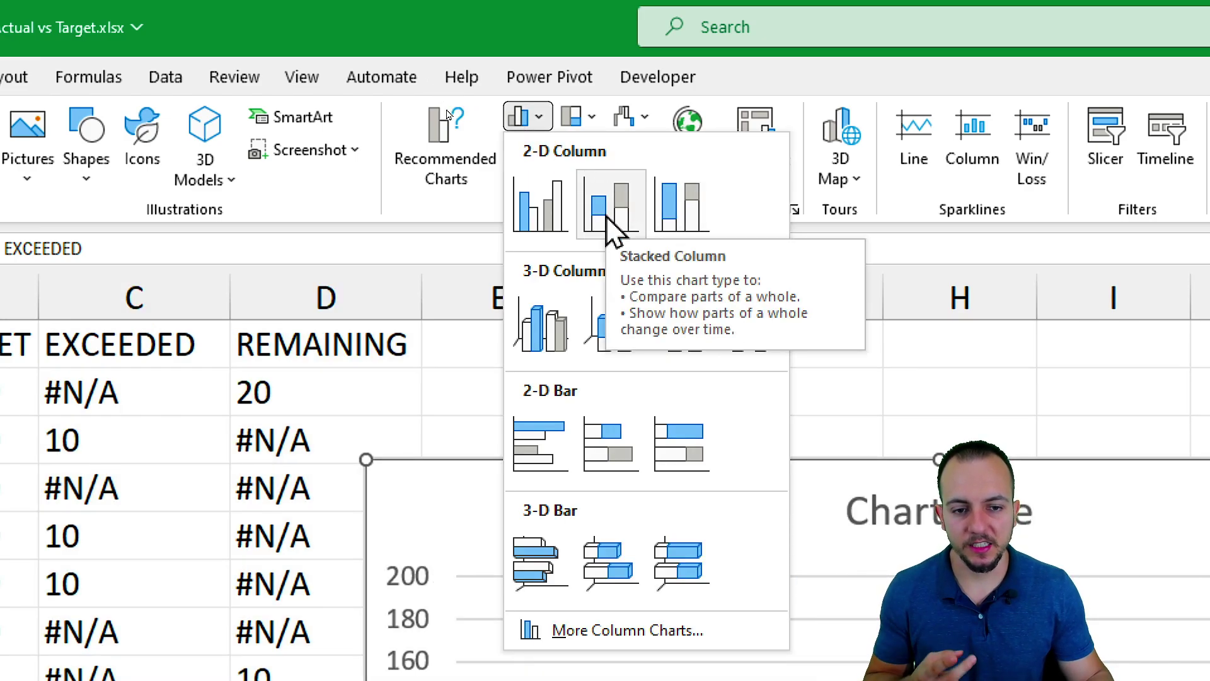
click(608, 214)
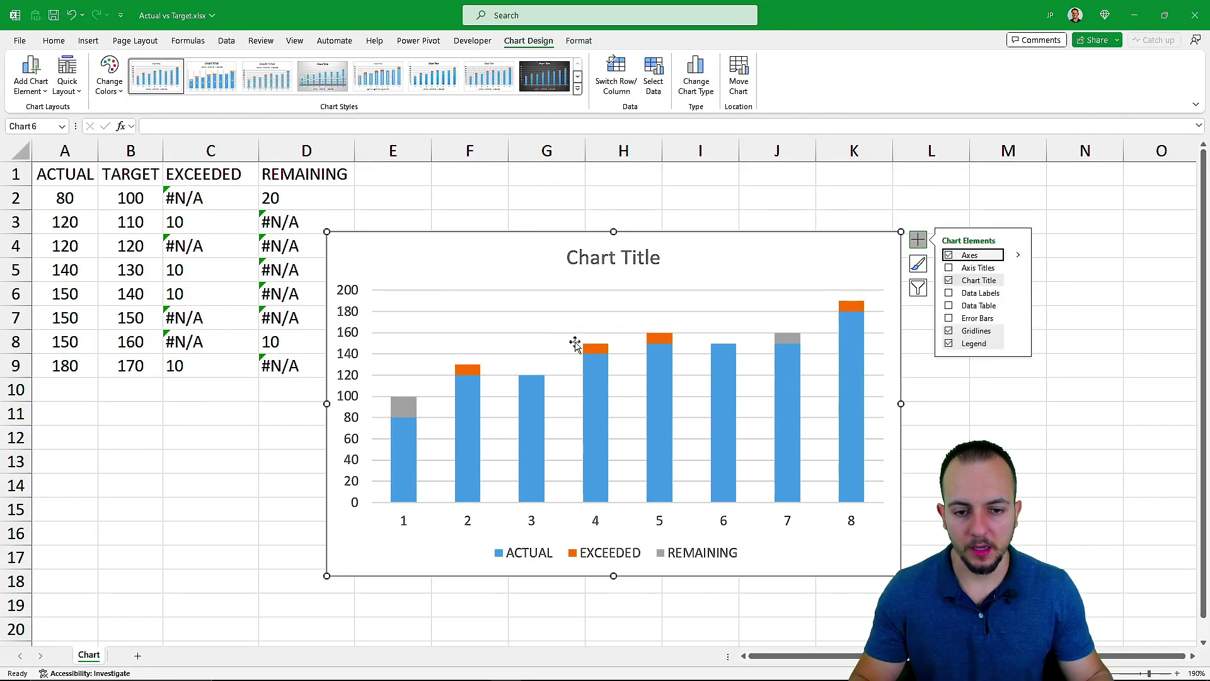
Move the chart beside the table, then select columns C and D
drag(445, 232, 490, 177)
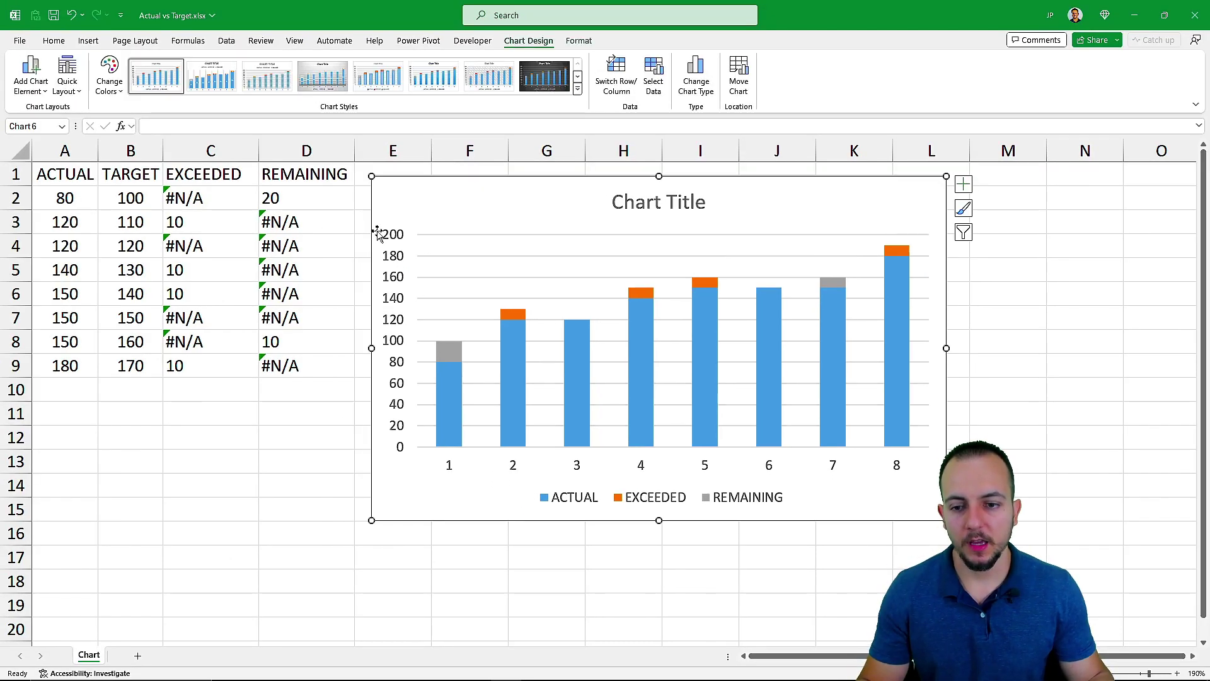
click(279, 422)
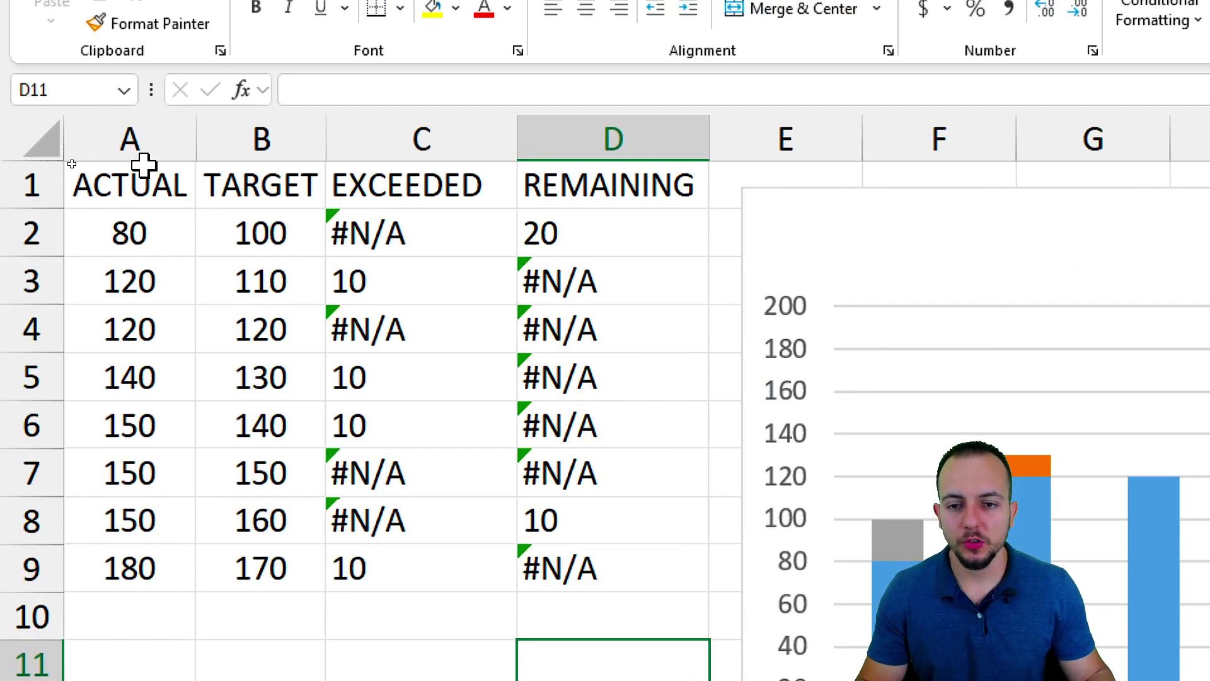
drag(392, 141, 557, 135)
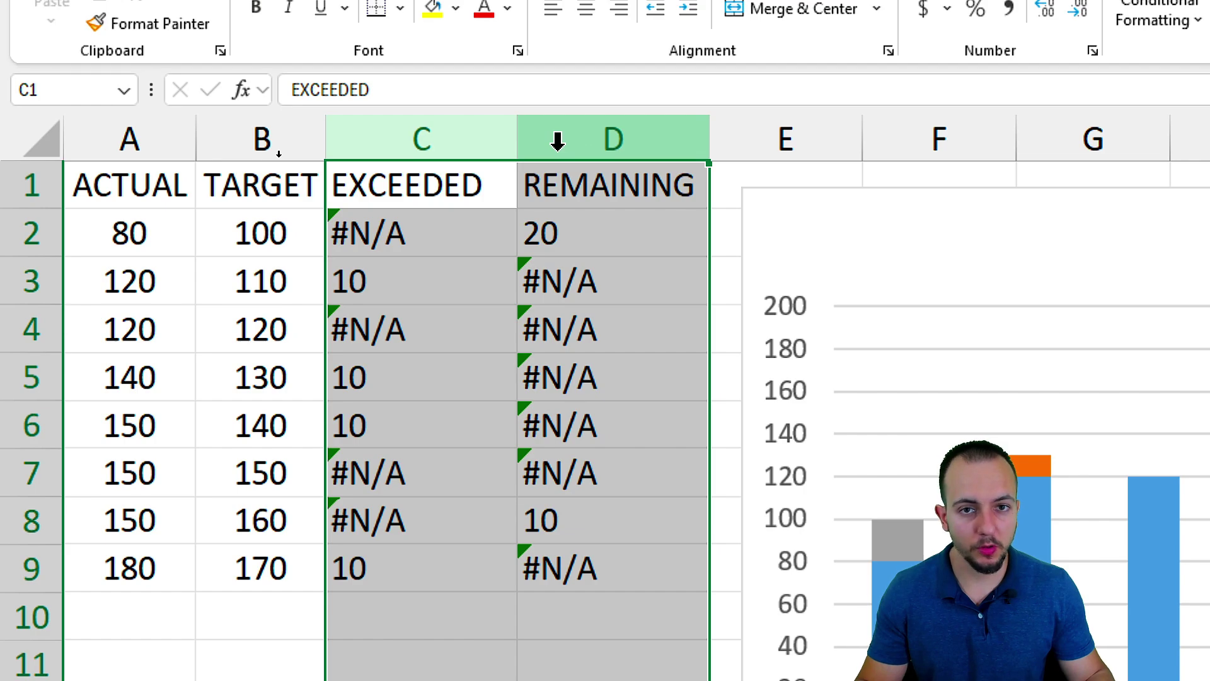
Hide columns C and D, leaving only the ACTUAL bars in the chart
right_click(472, 148)
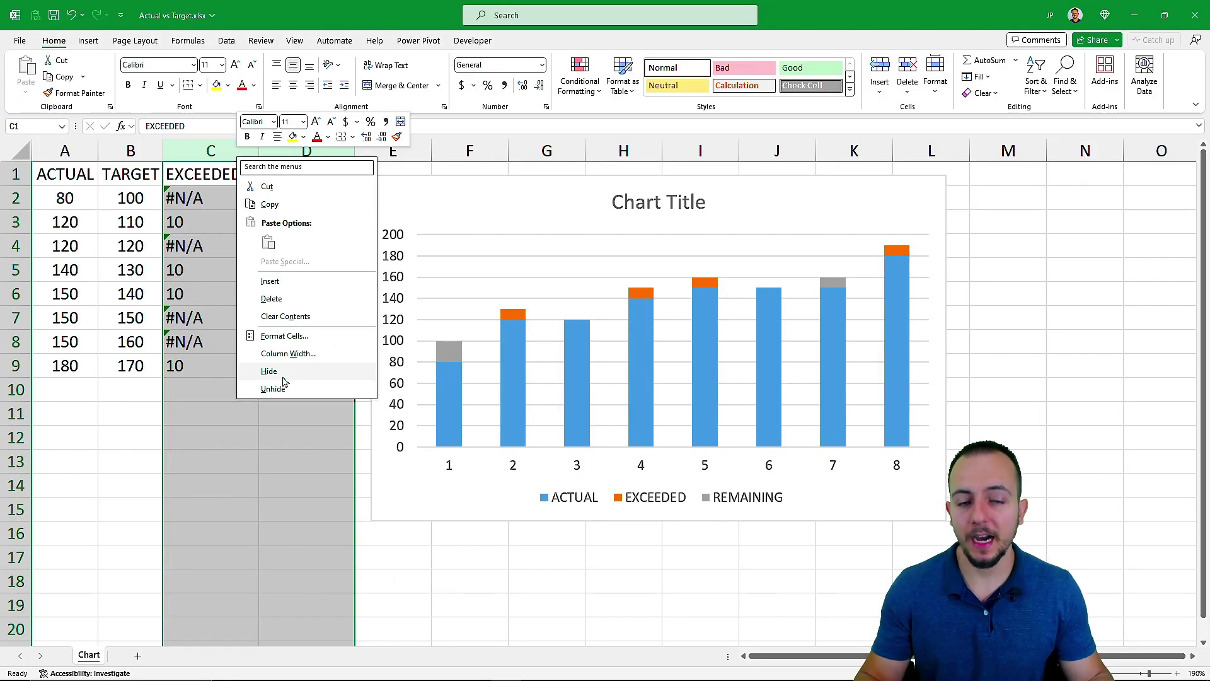
click(282, 377)
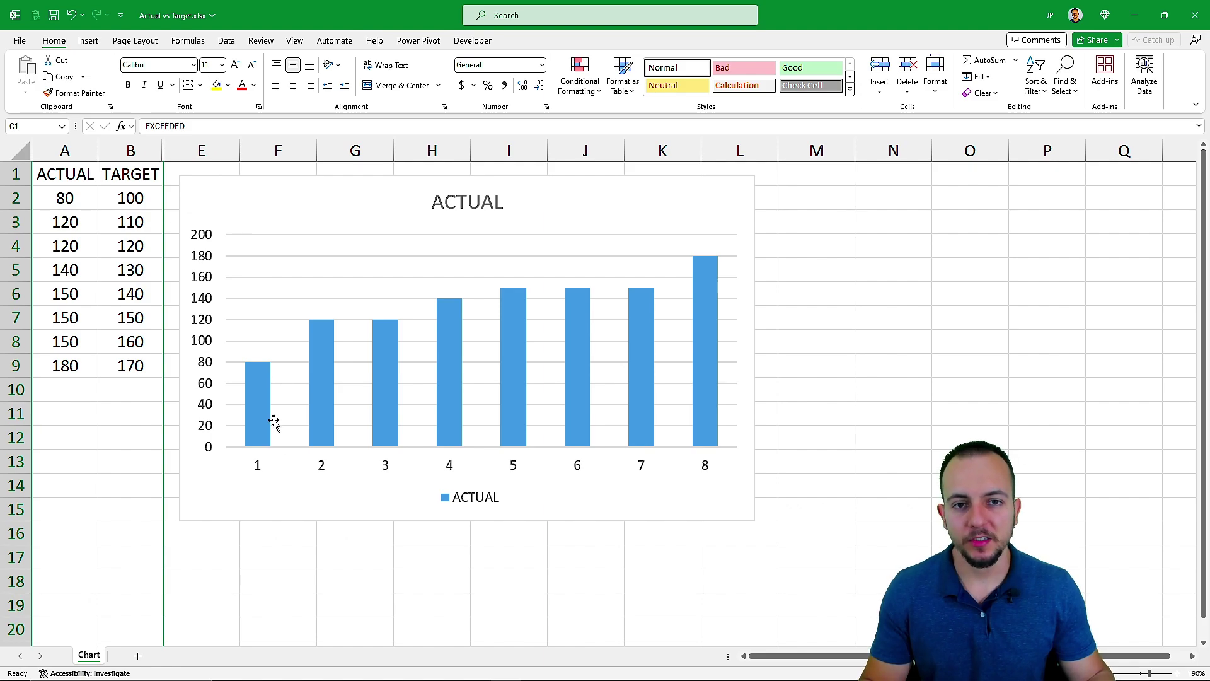
mouse_move(274, 421)
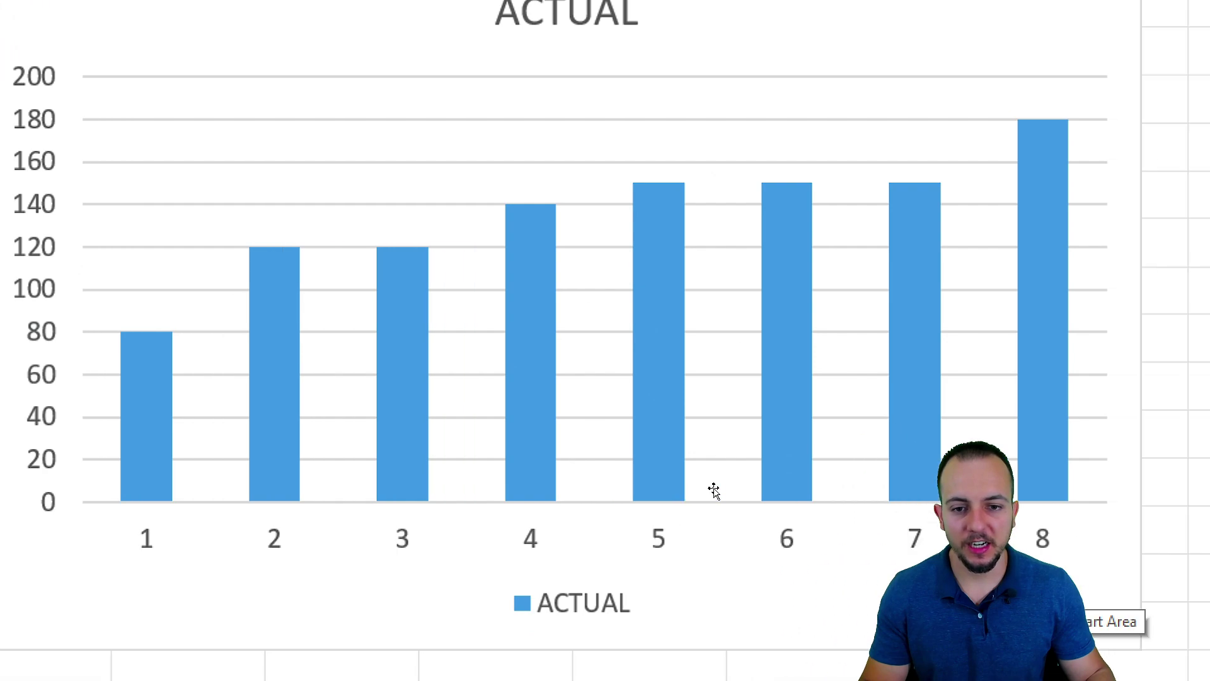
mouse_move(738, 411)
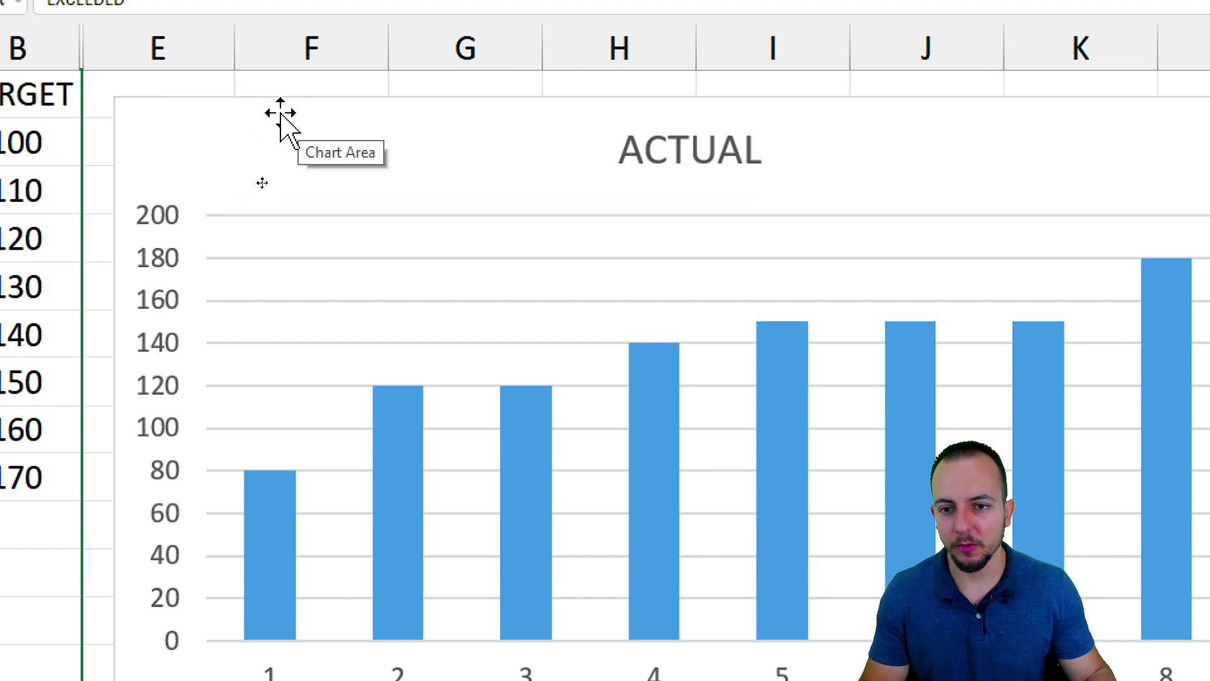
Turn on 'Show data in hidden rows and columns' for the chart, toggling it to compare
right_click(278, 115)
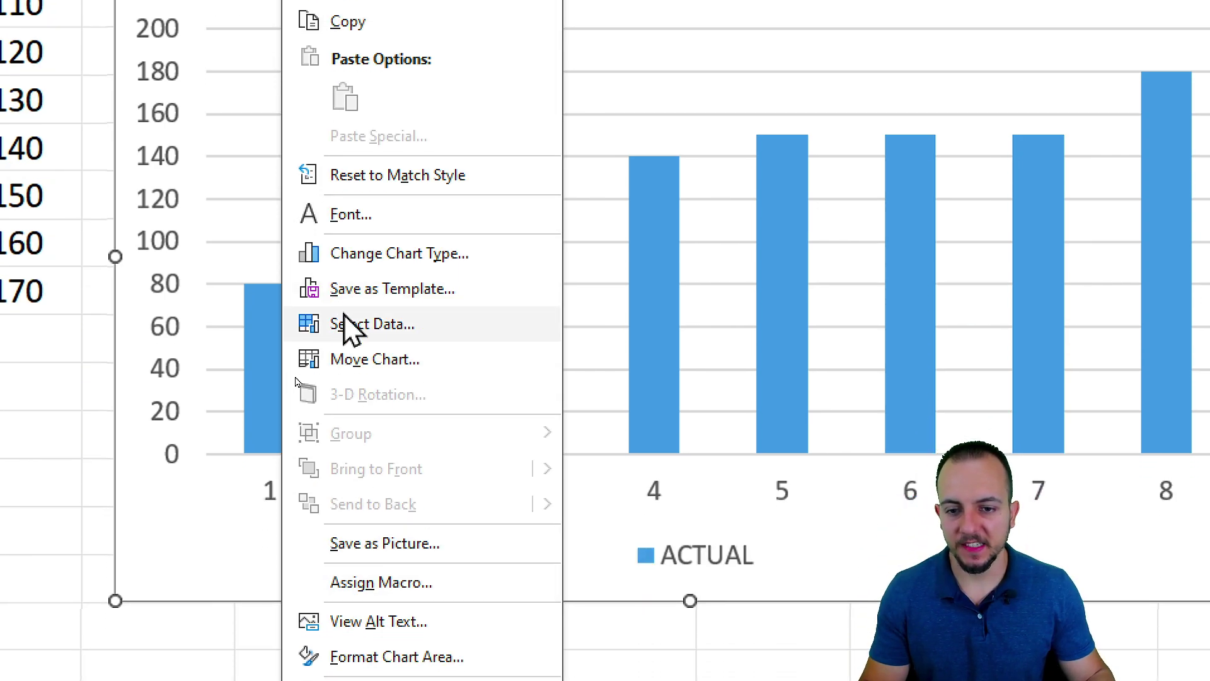
click(397, 329)
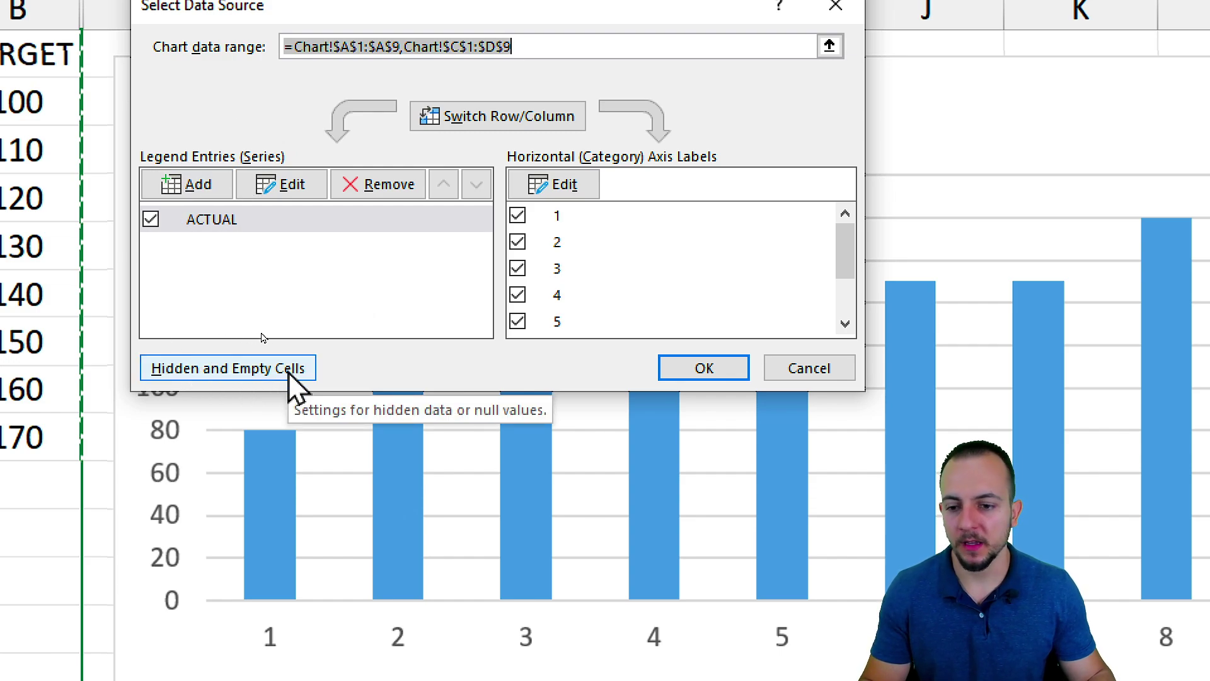
click(247, 372)
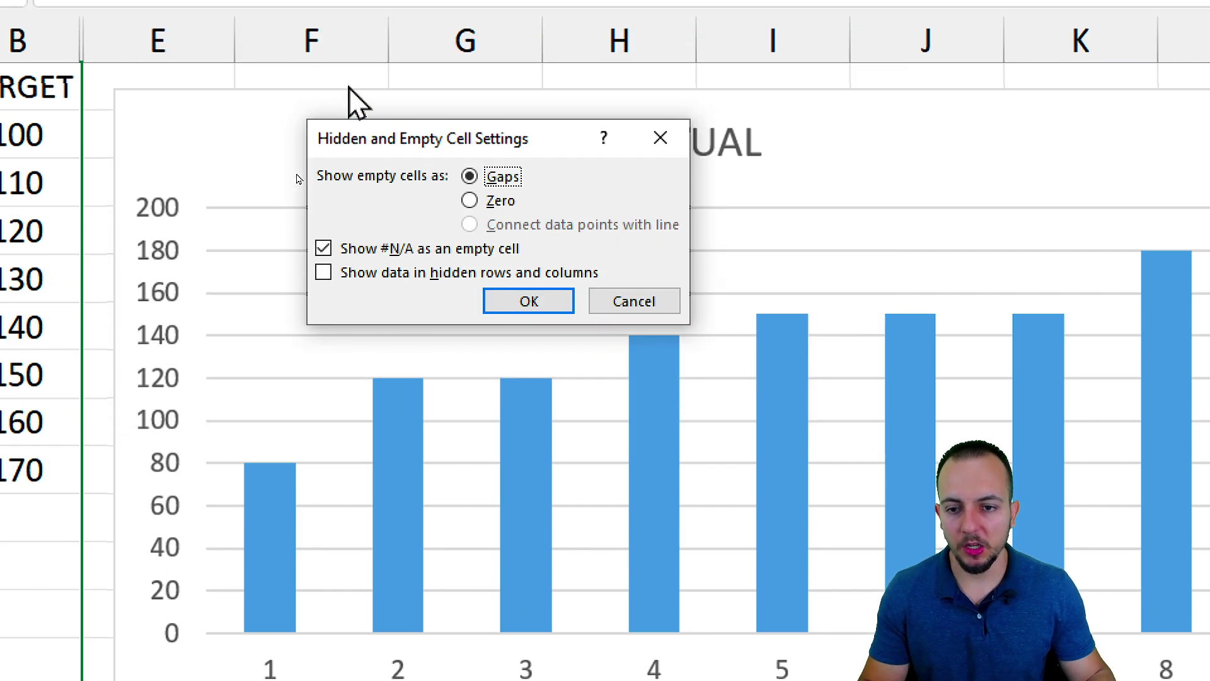
click(360, 276)
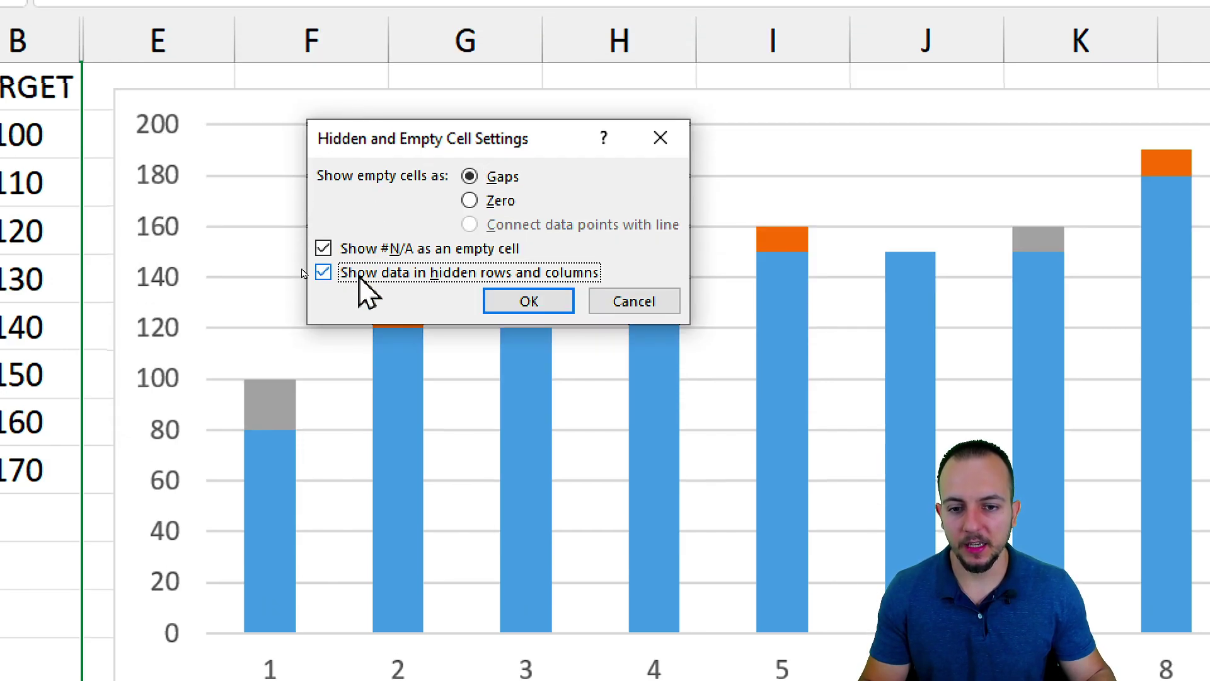
click(359, 276)
click(359, 276)
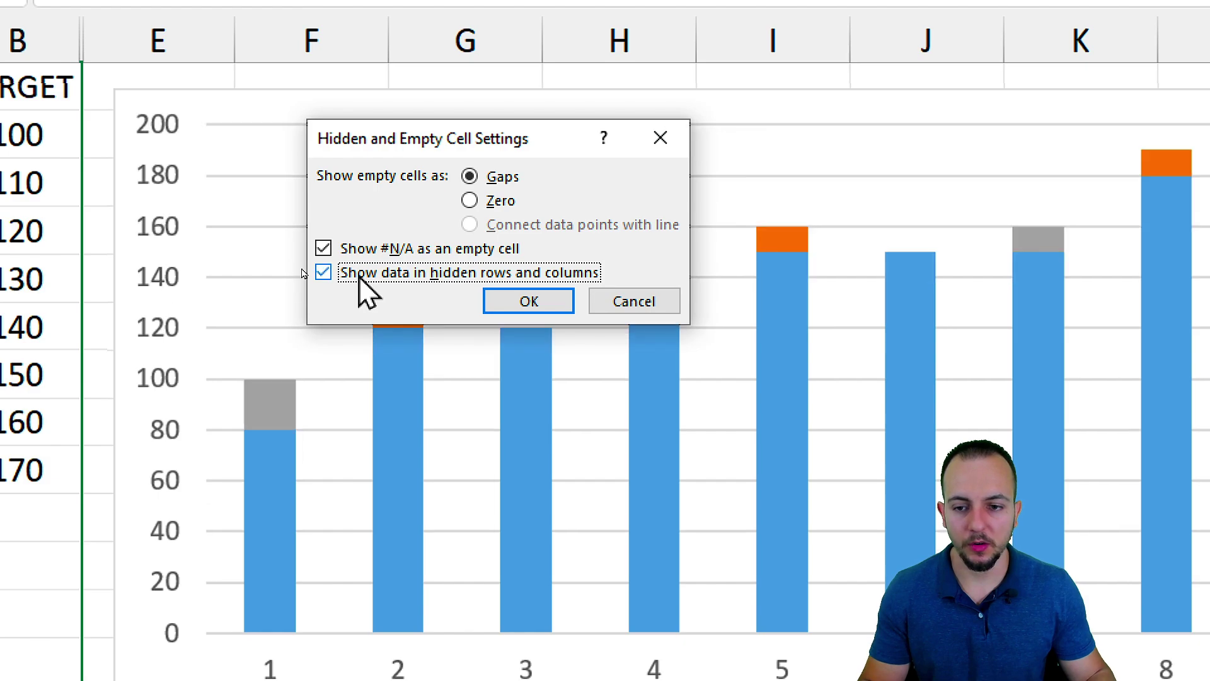
click(359, 275)
click(359, 275)
click(358, 275)
click(358, 275)
click(358, 275)
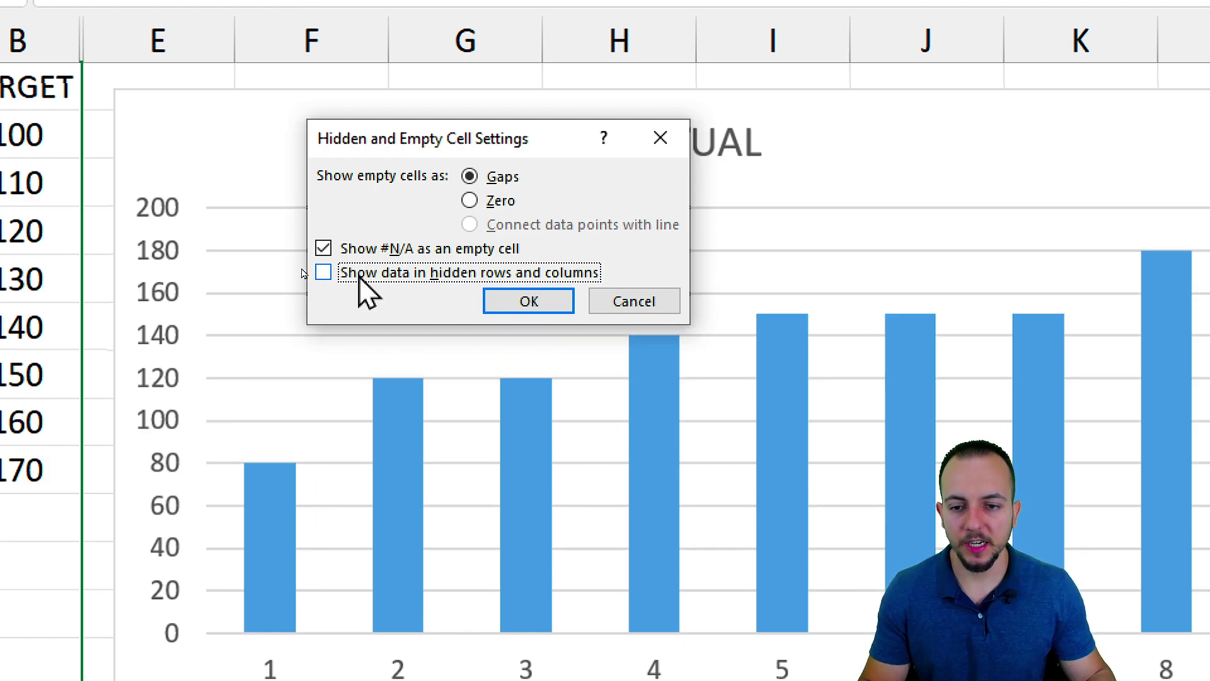
click(358, 274)
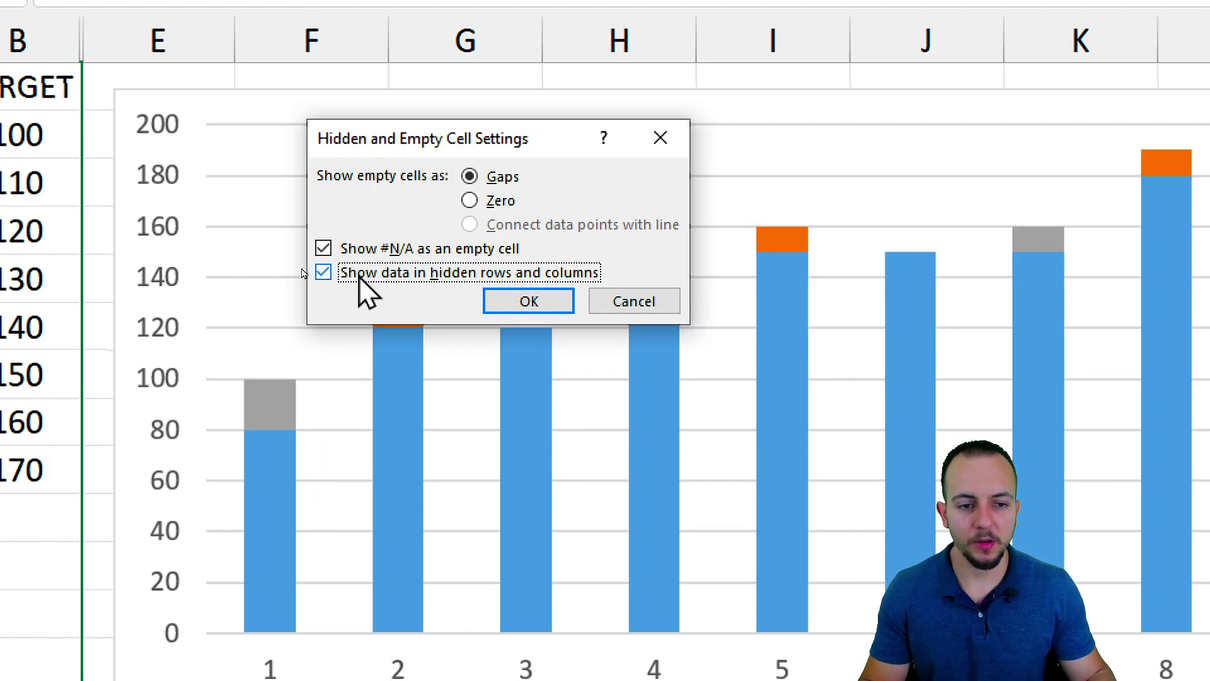
click(358, 274)
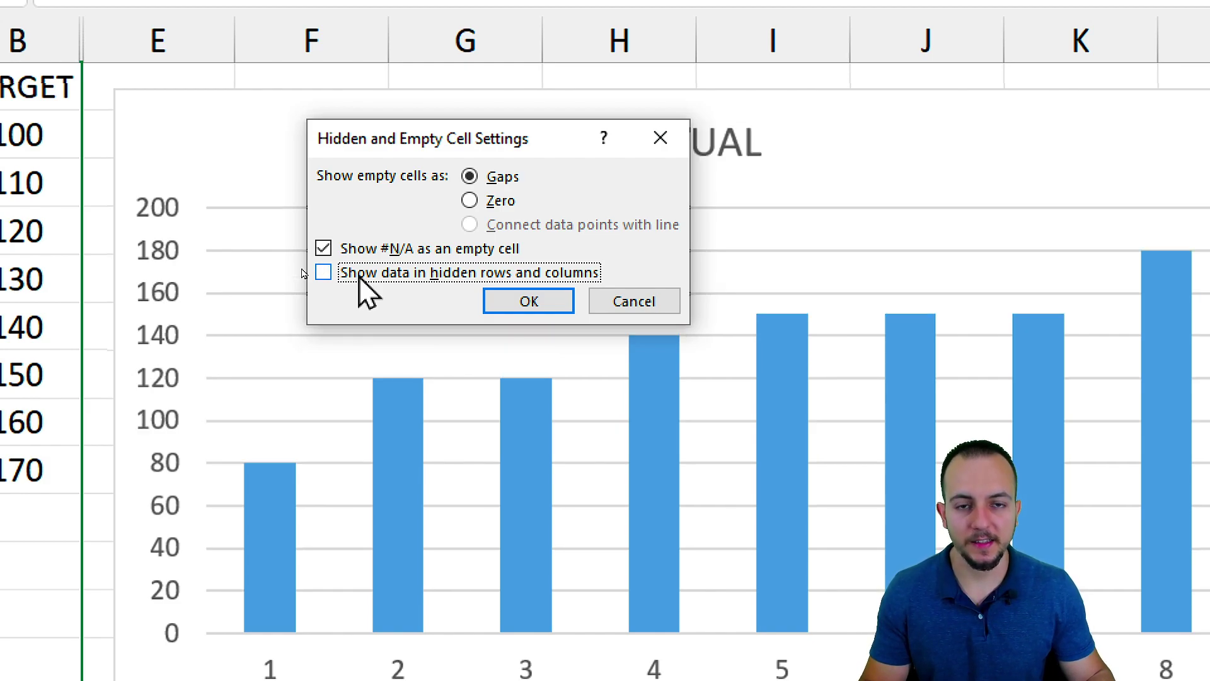
click(358, 275)
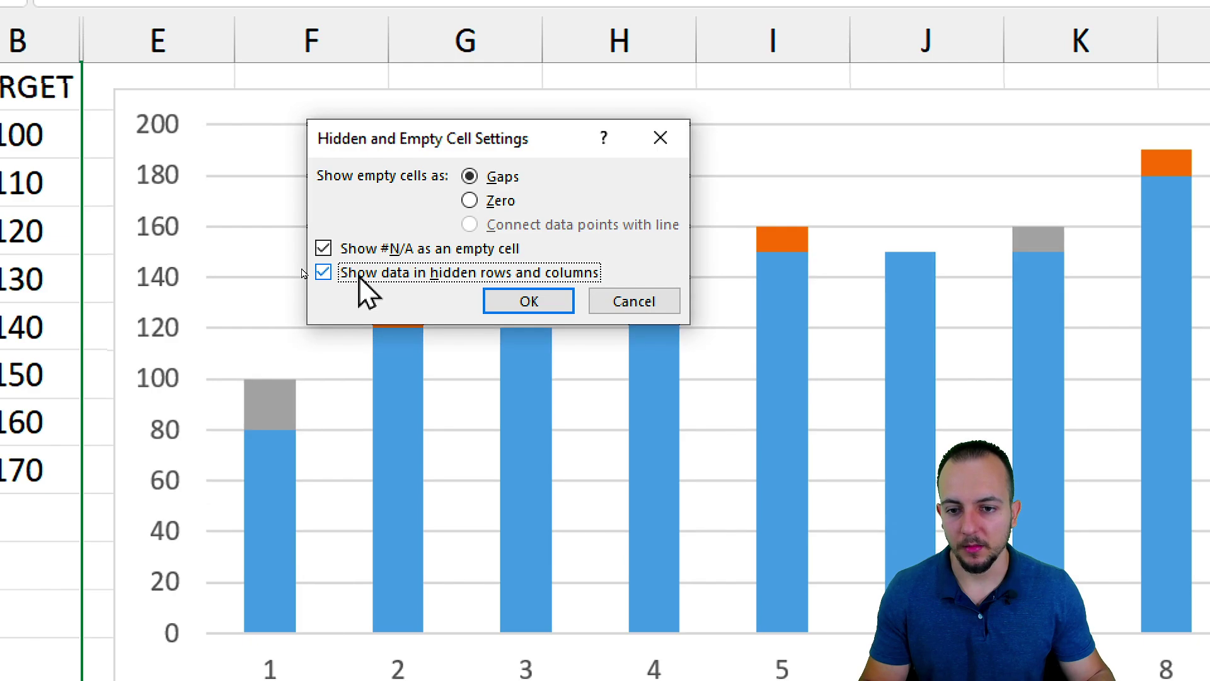
Confirm the hidden-cell and data source dialogs so EXCEEDED and REMAINING segments reappear
click(505, 303)
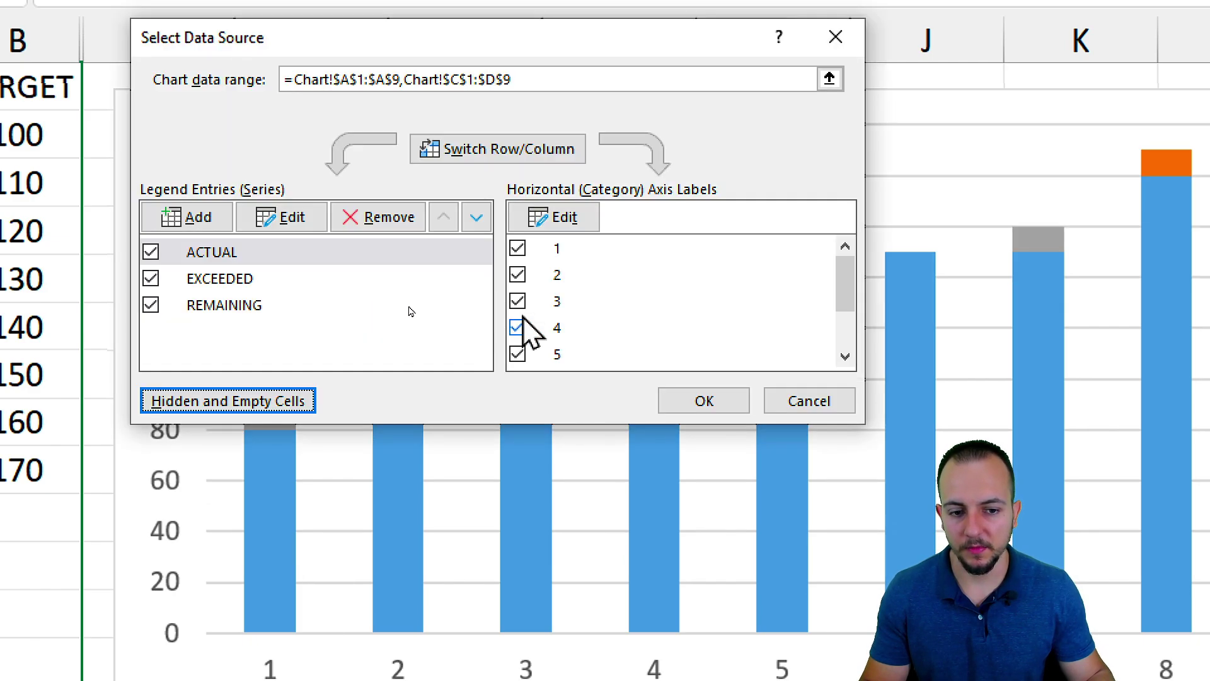
click(708, 410)
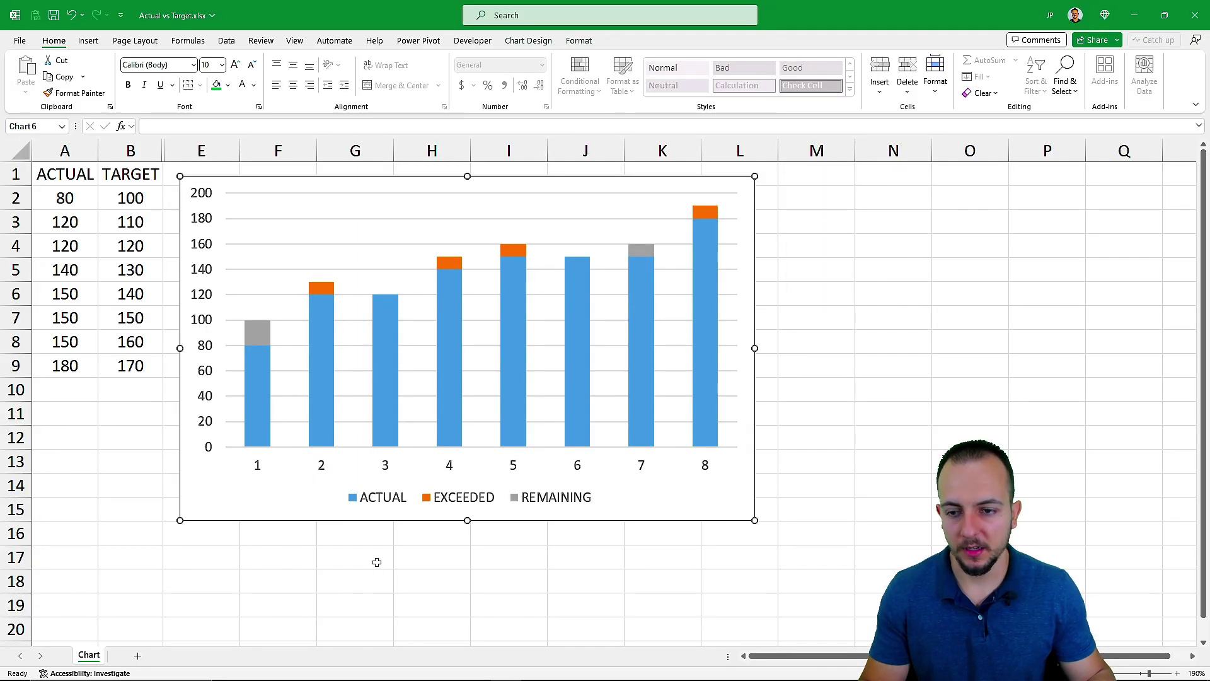
click(356, 555)
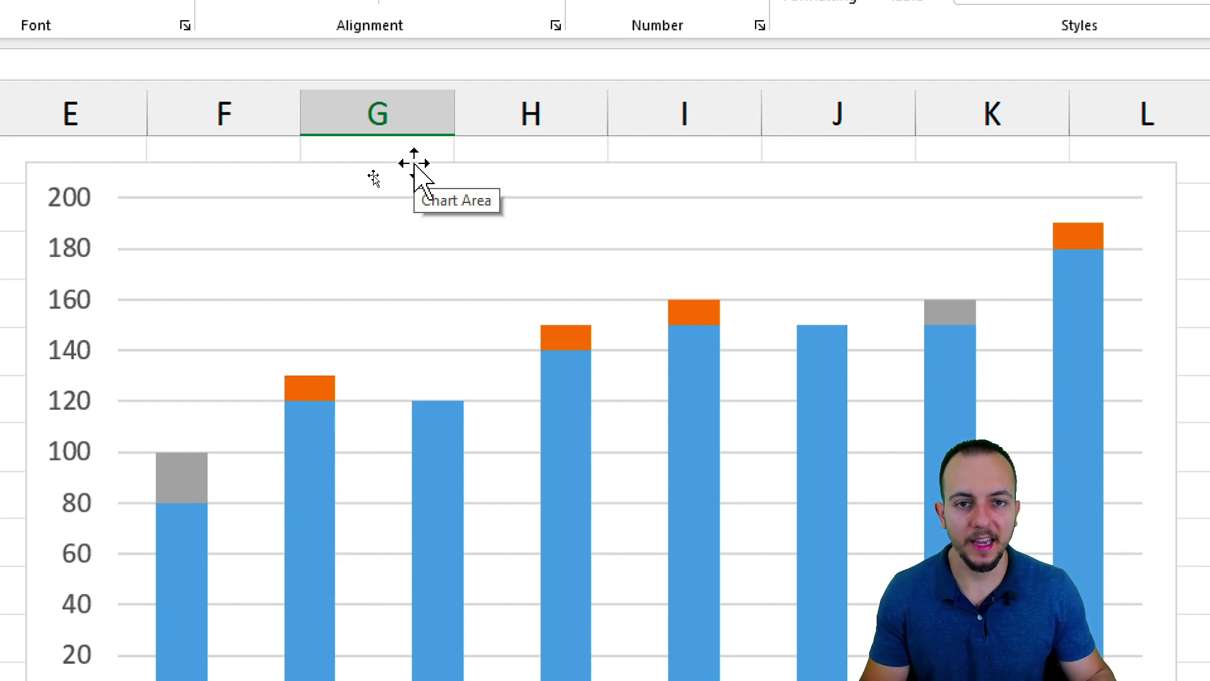
Add the chart title 'Actual vs Target' above the chart
click(414, 166)
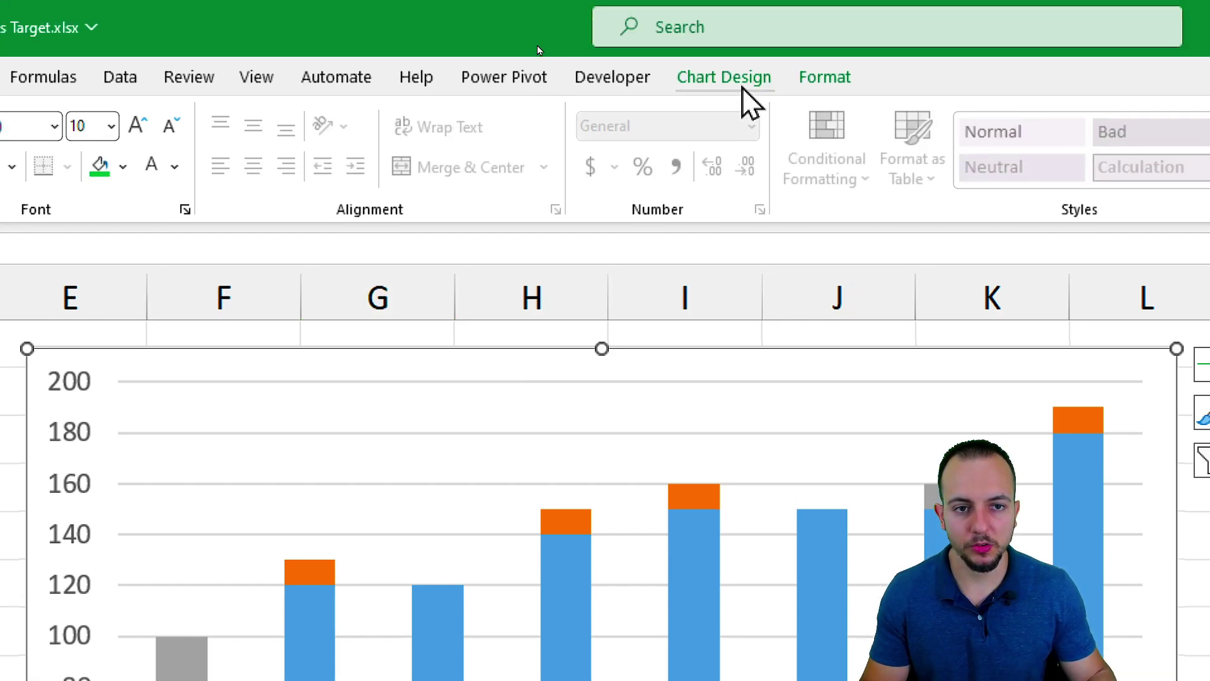
click(743, 87)
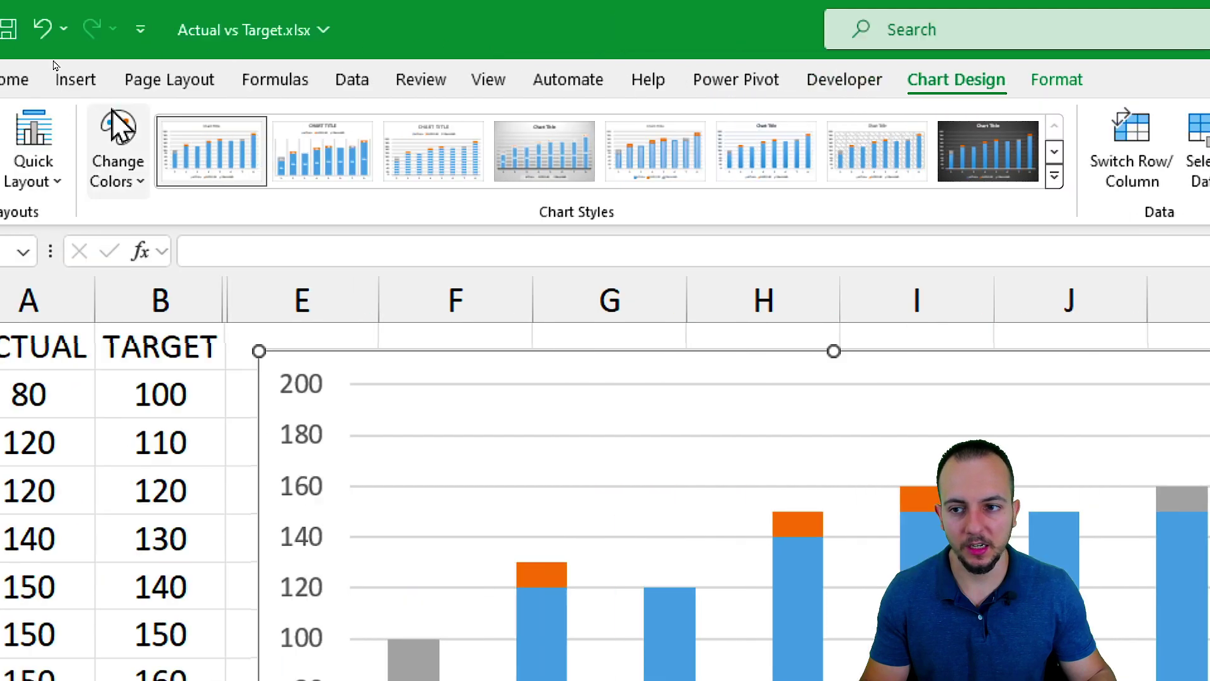
click(60, 176)
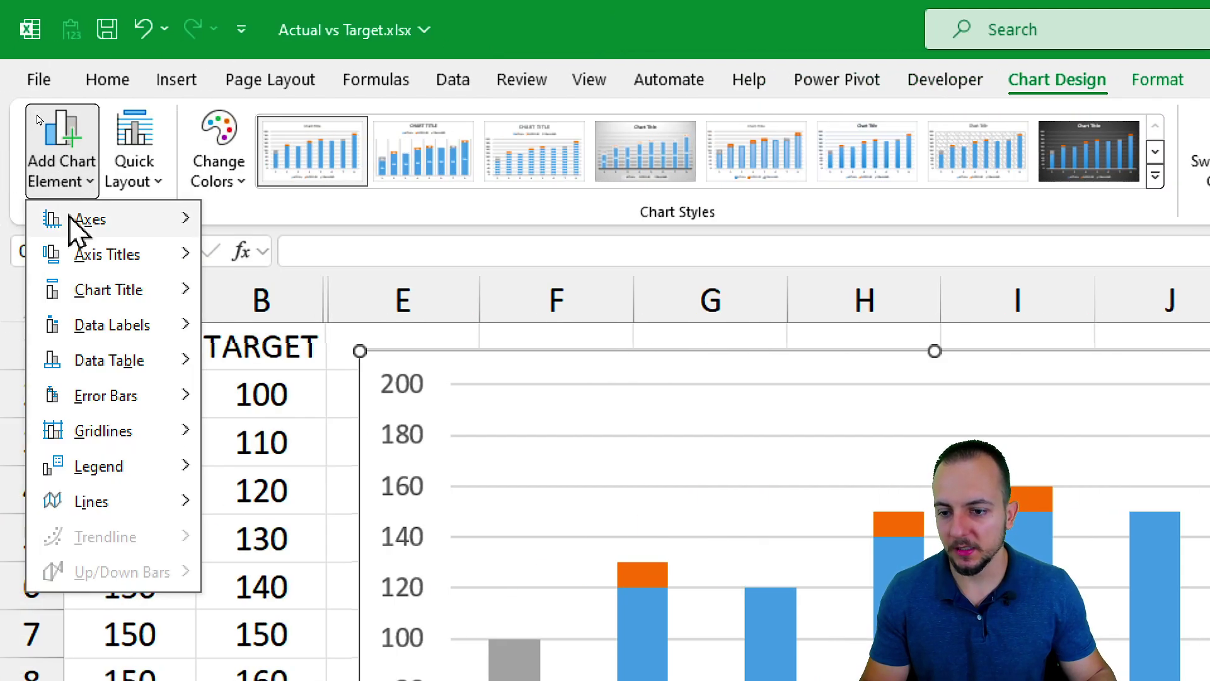
mouse_move(81, 293)
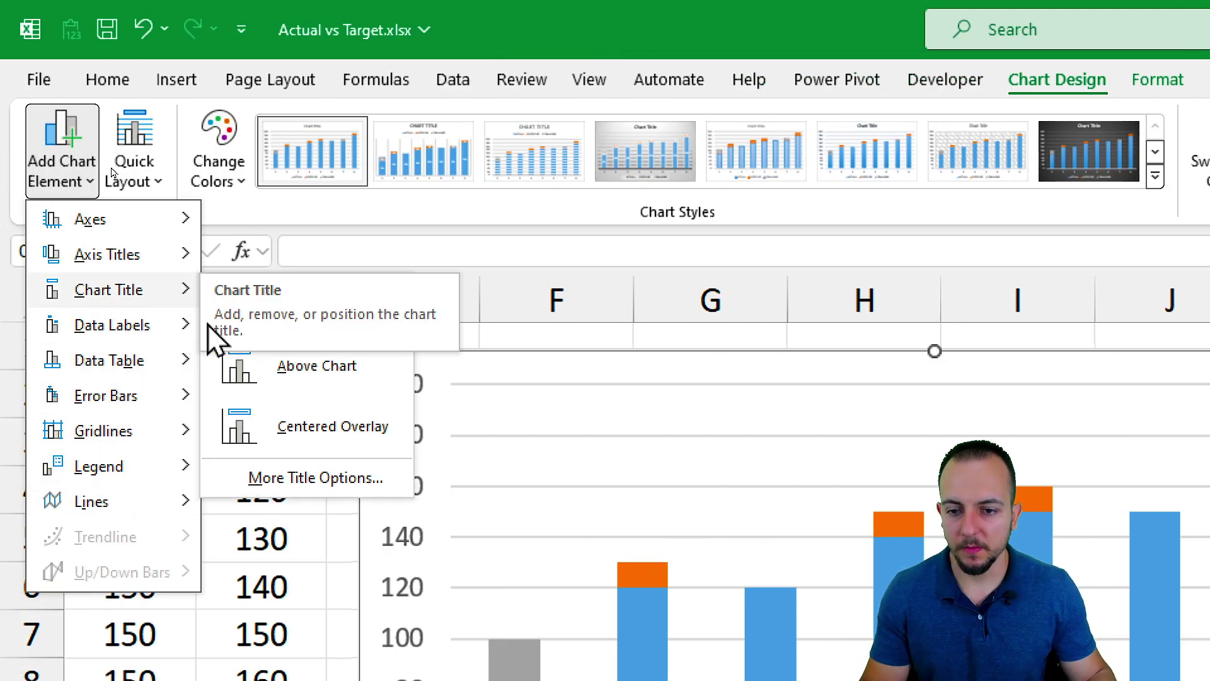
click(306, 376)
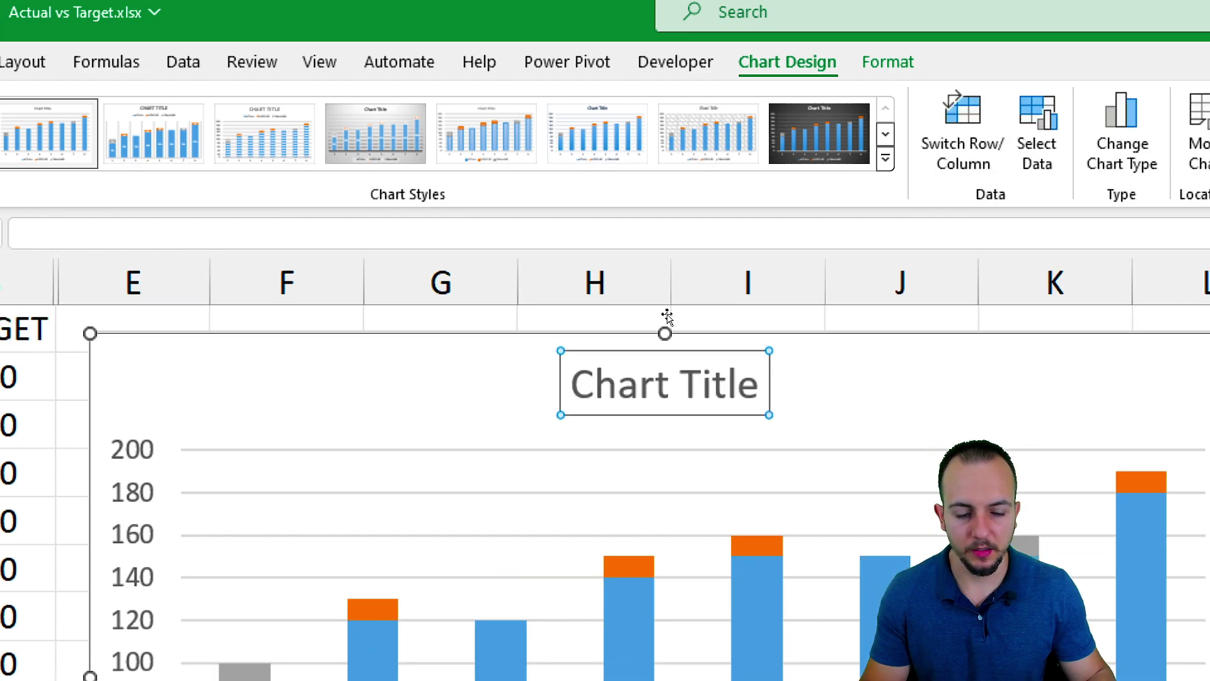
triple_click(628, 214)
text(Actu)
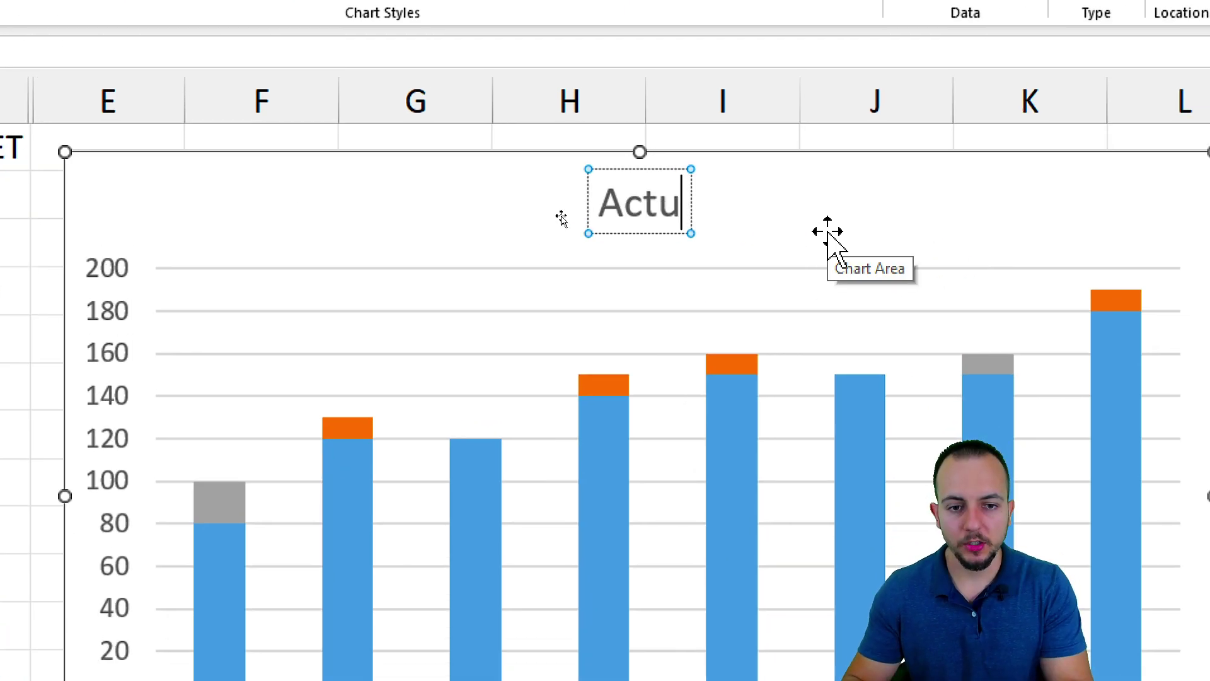
text(al vs Target)
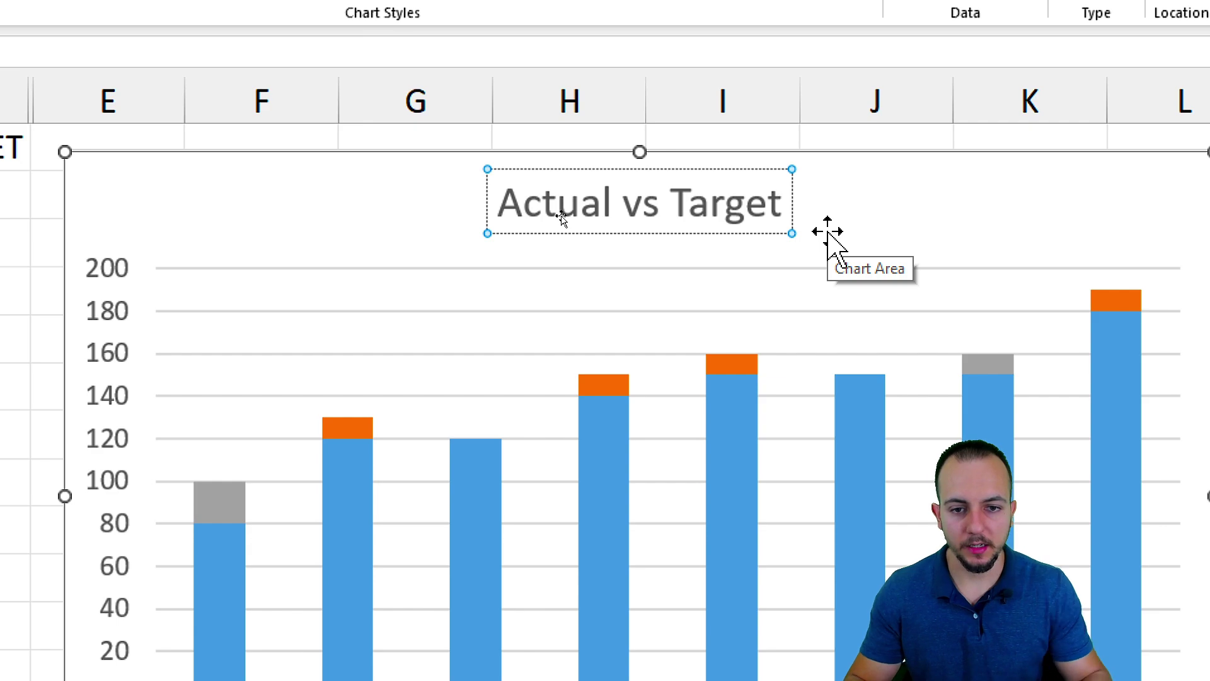
click(563, 168)
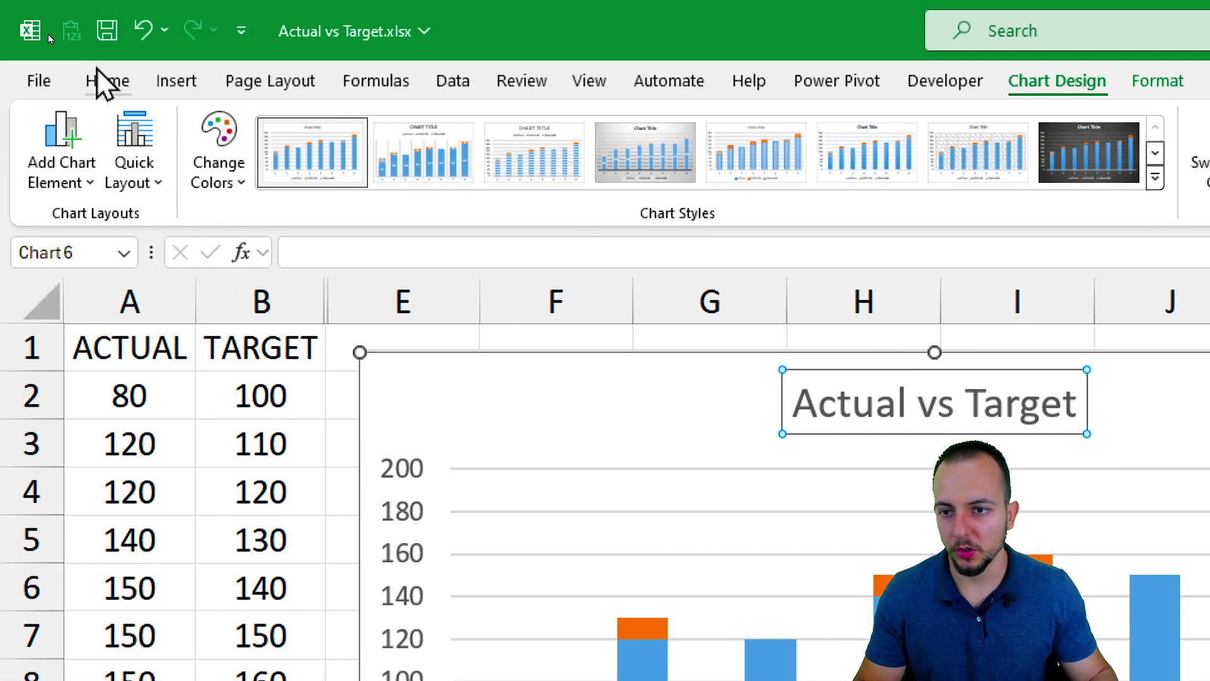
Shrink the chart title font four steps down to 10 point
click(100, 81)
click(504, 129)
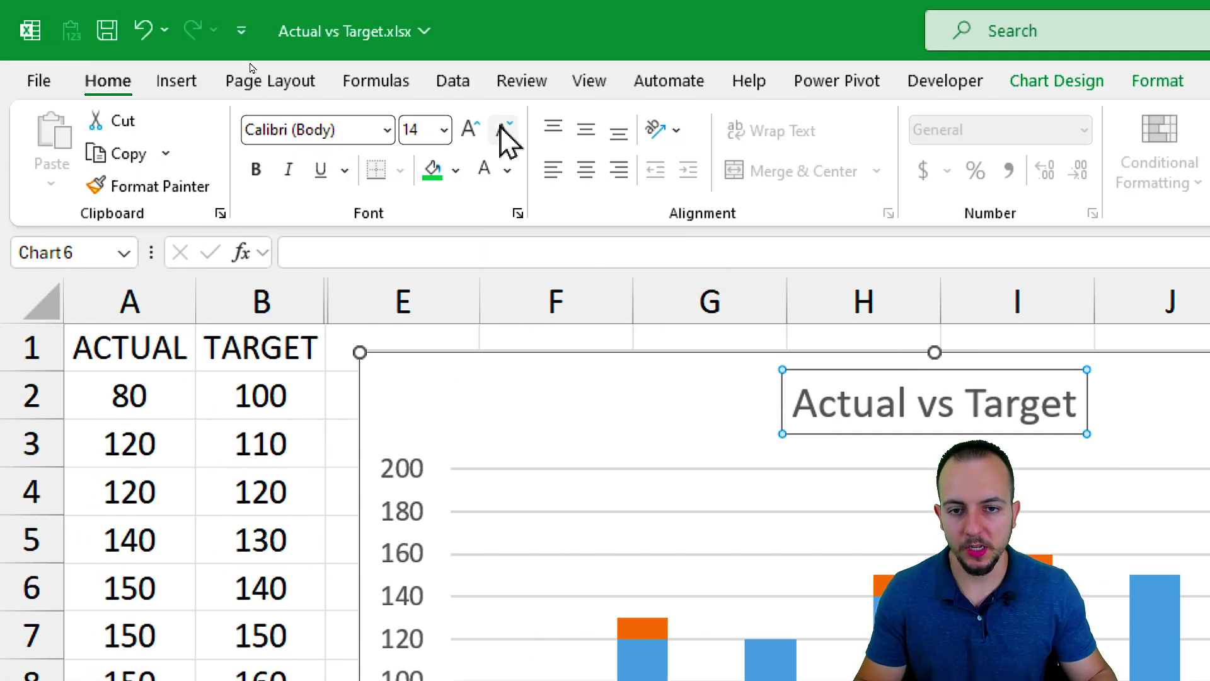
click(504, 130)
click(504, 129)
click(504, 130)
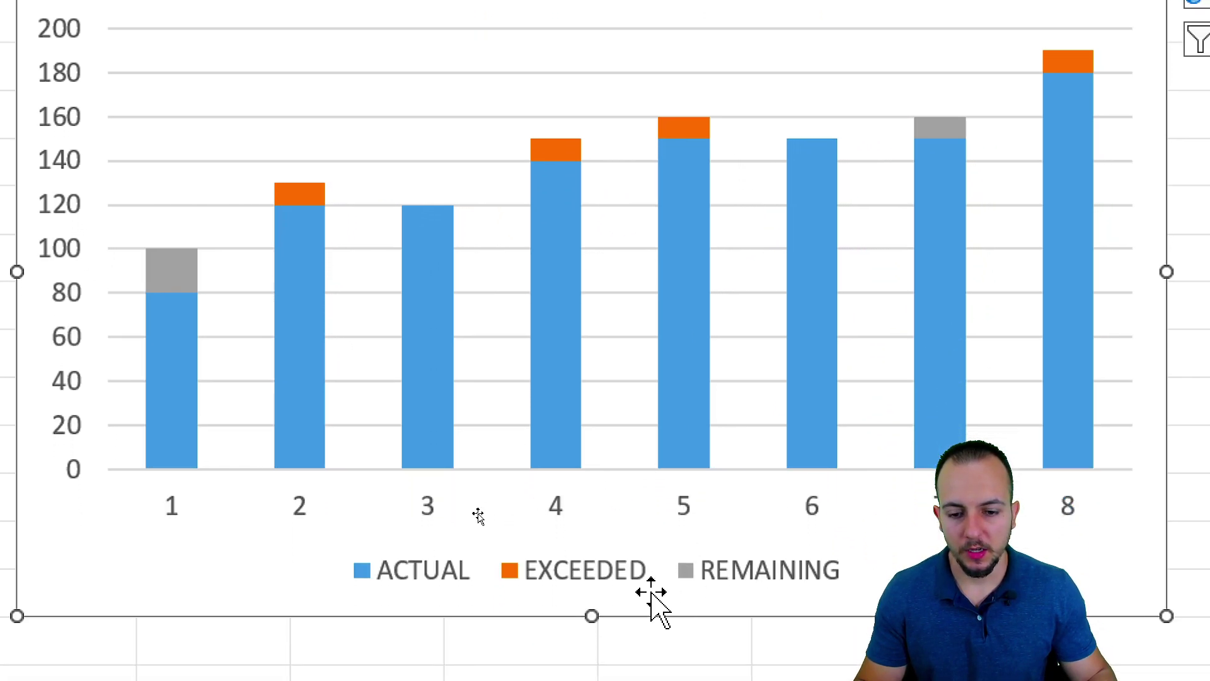
drag(315, 575, 406, 595)
drag(408, 479, 497, 531)
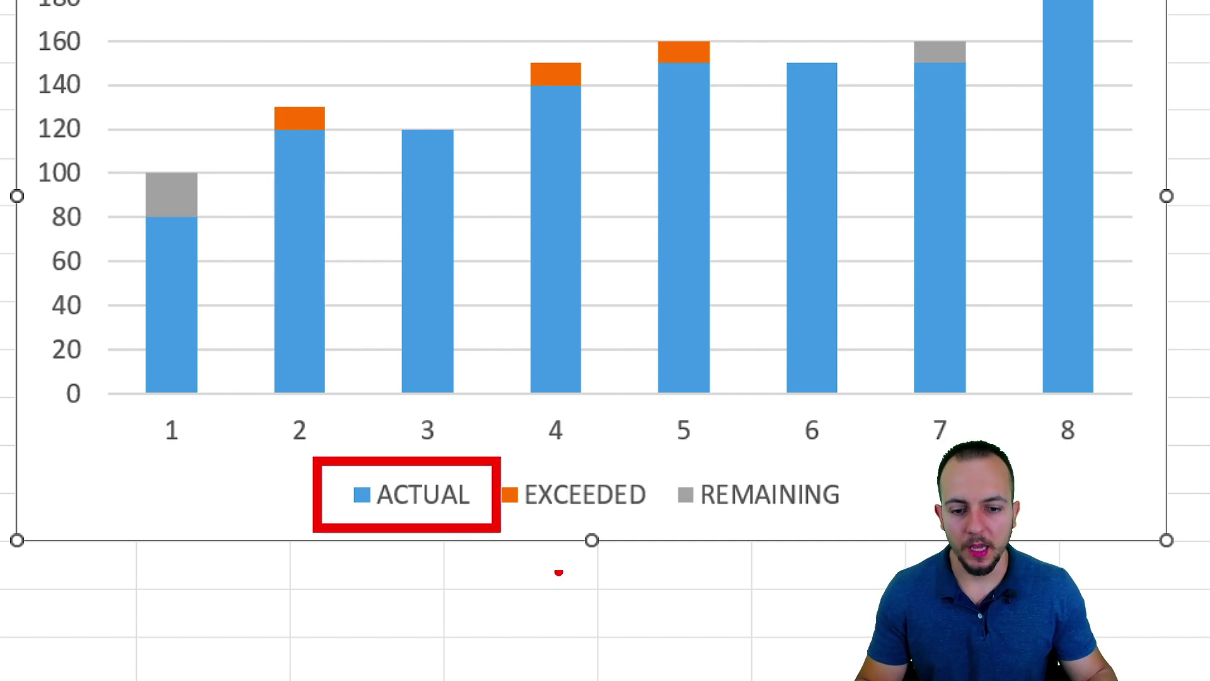
drag(484, 451, 661, 523)
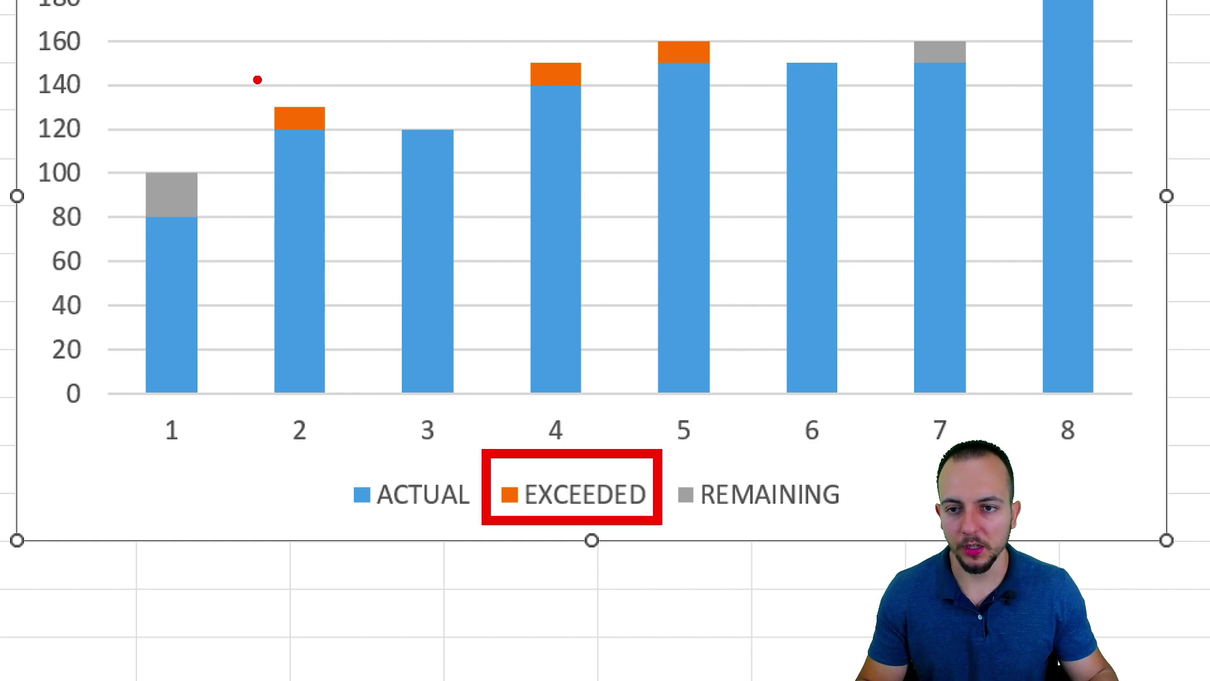
drag(257, 79, 338, 146)
key(Escape)
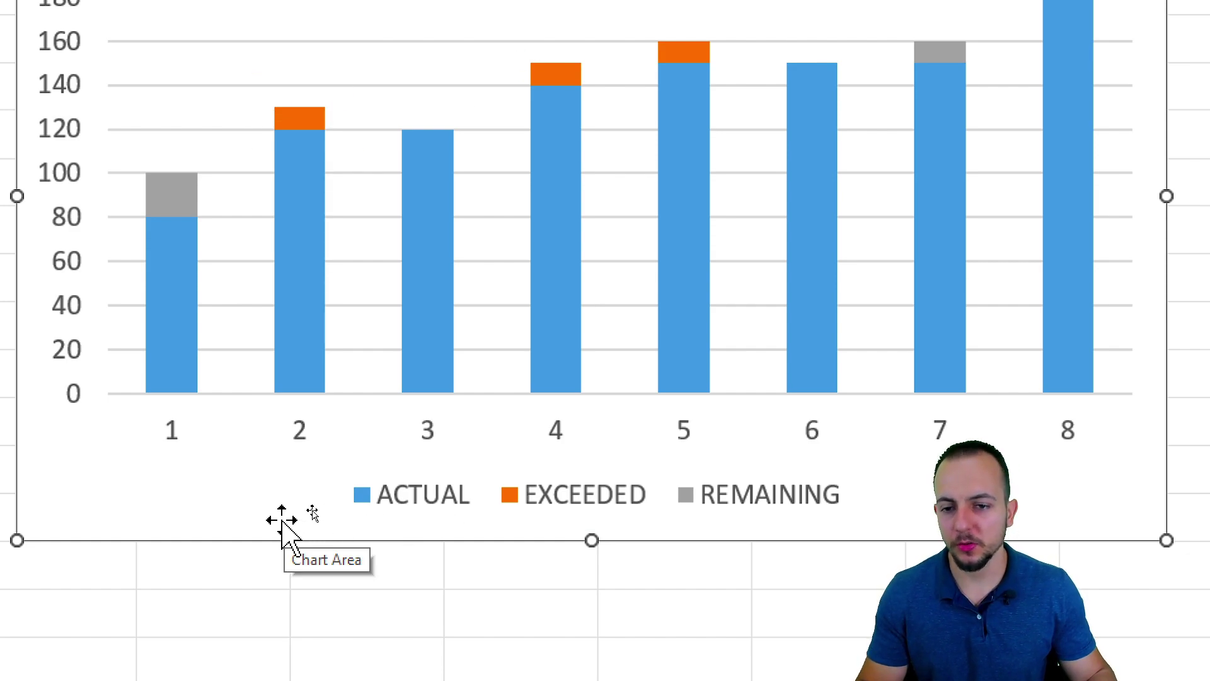
Give the ACTUAL series a solid light green fill
right_click(296, 203)
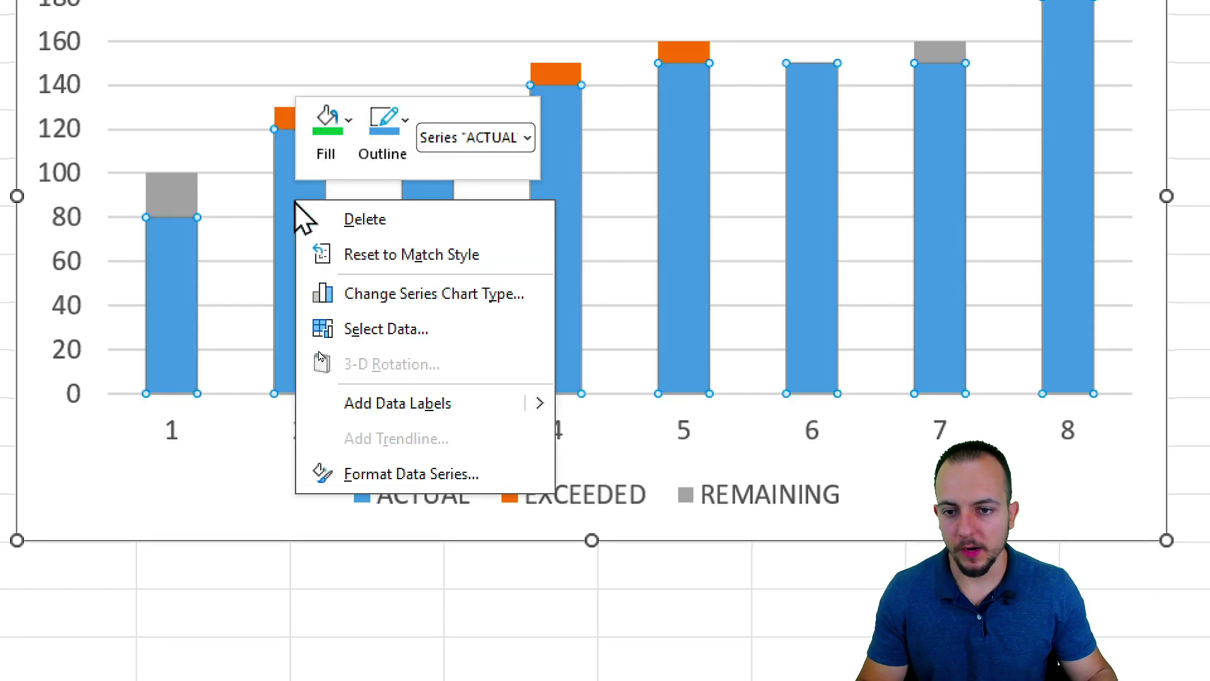
click(391, 474)
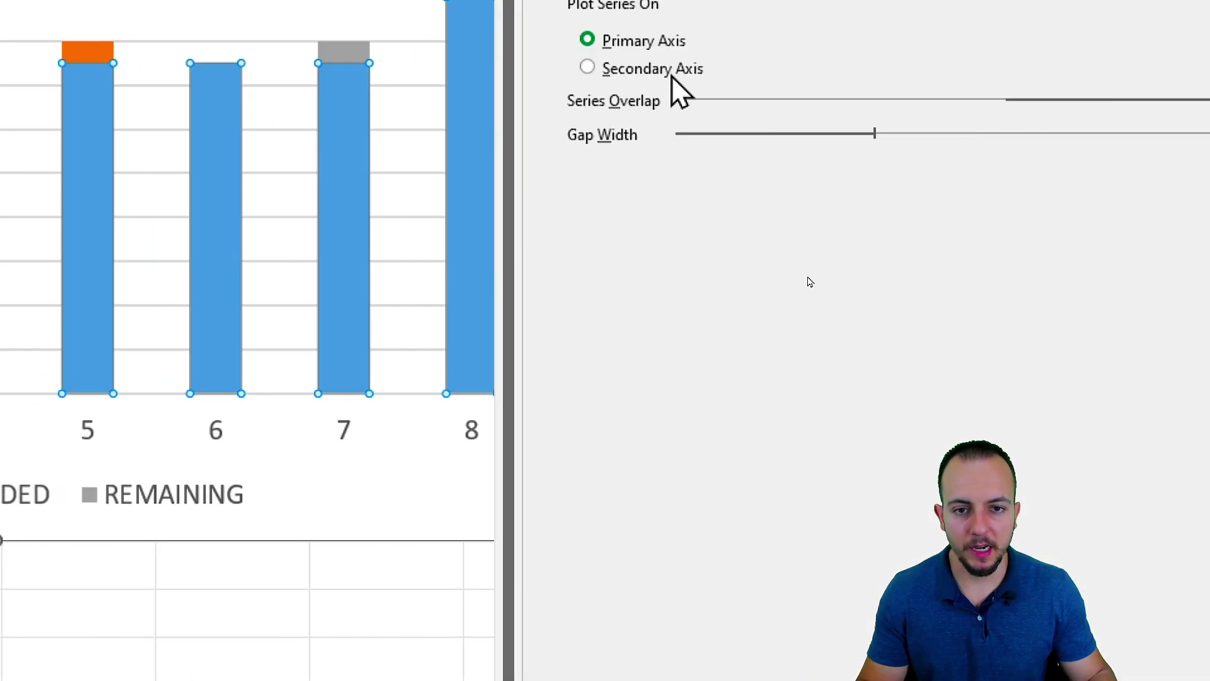
click(571, 124)
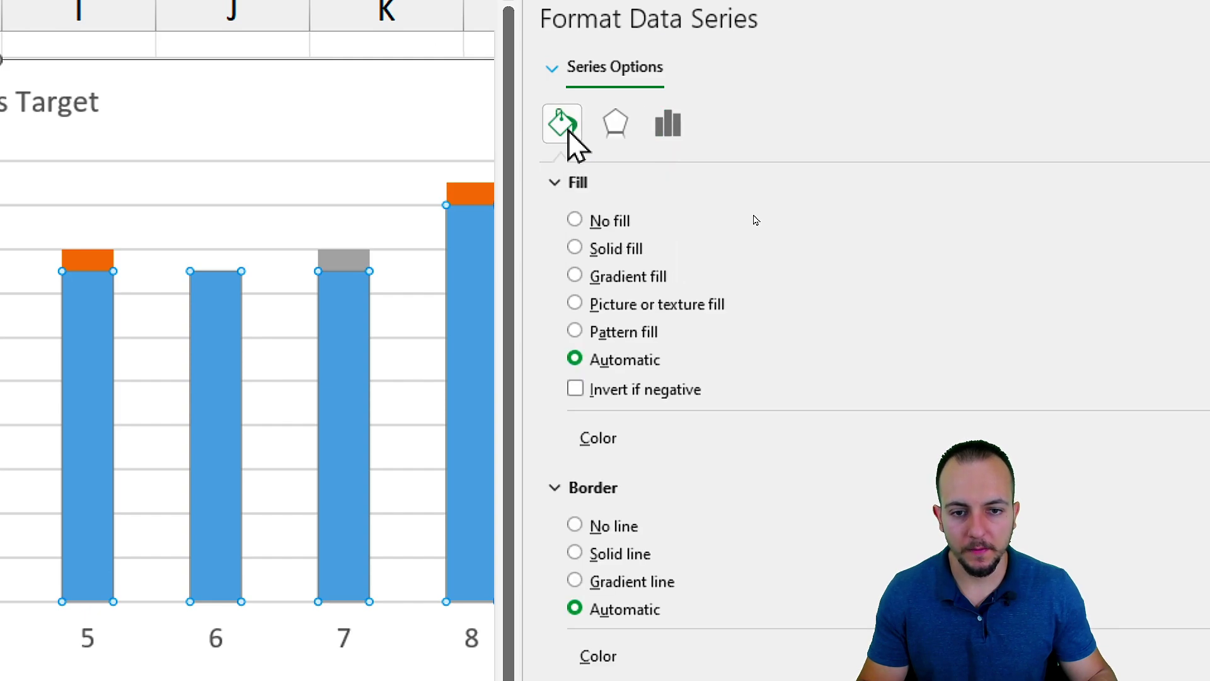
click(574, 248)
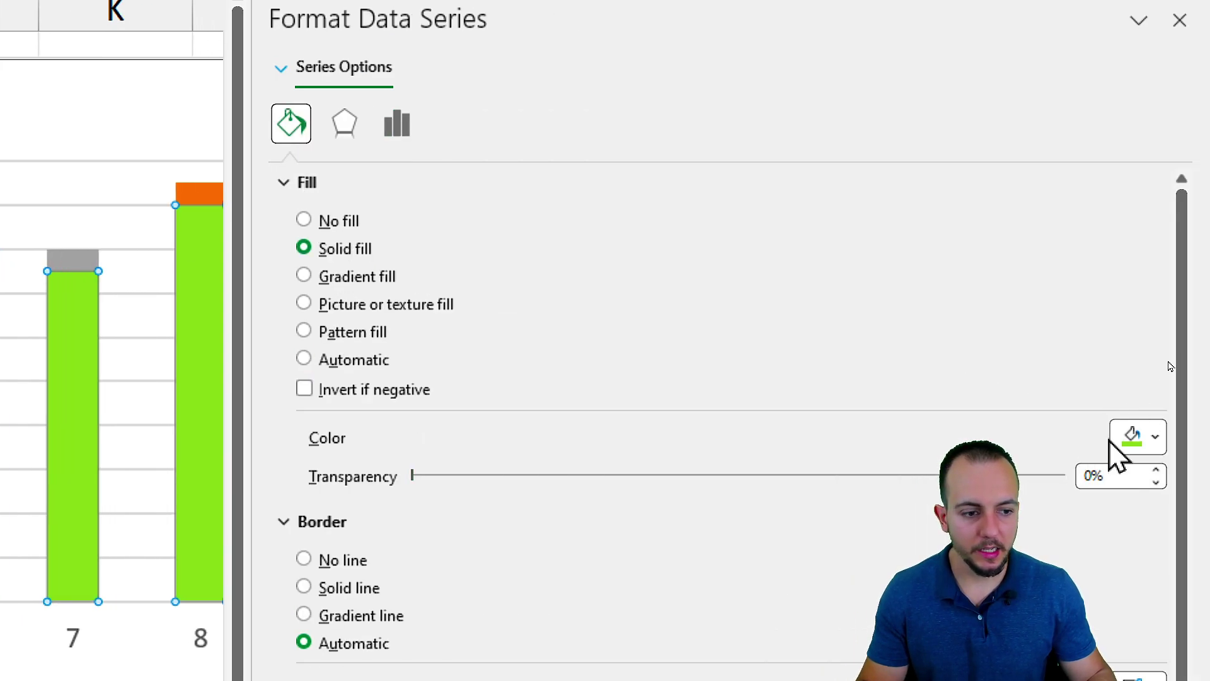
click(1128, 438)
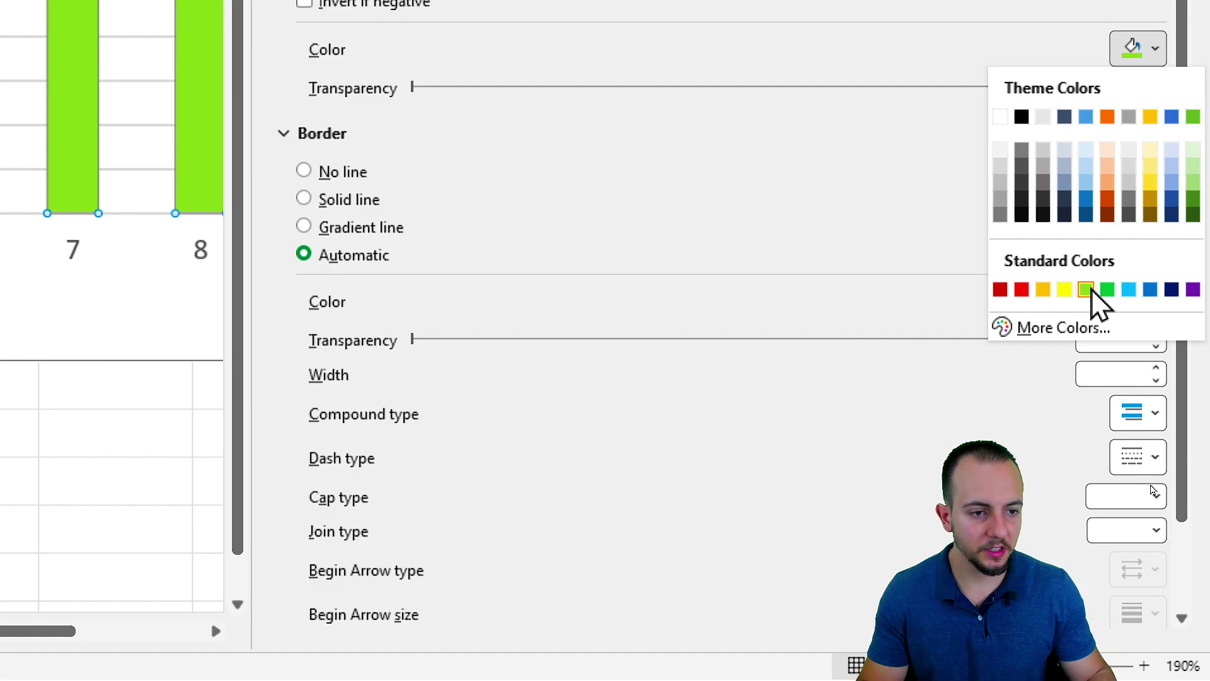
click(1085, 289)
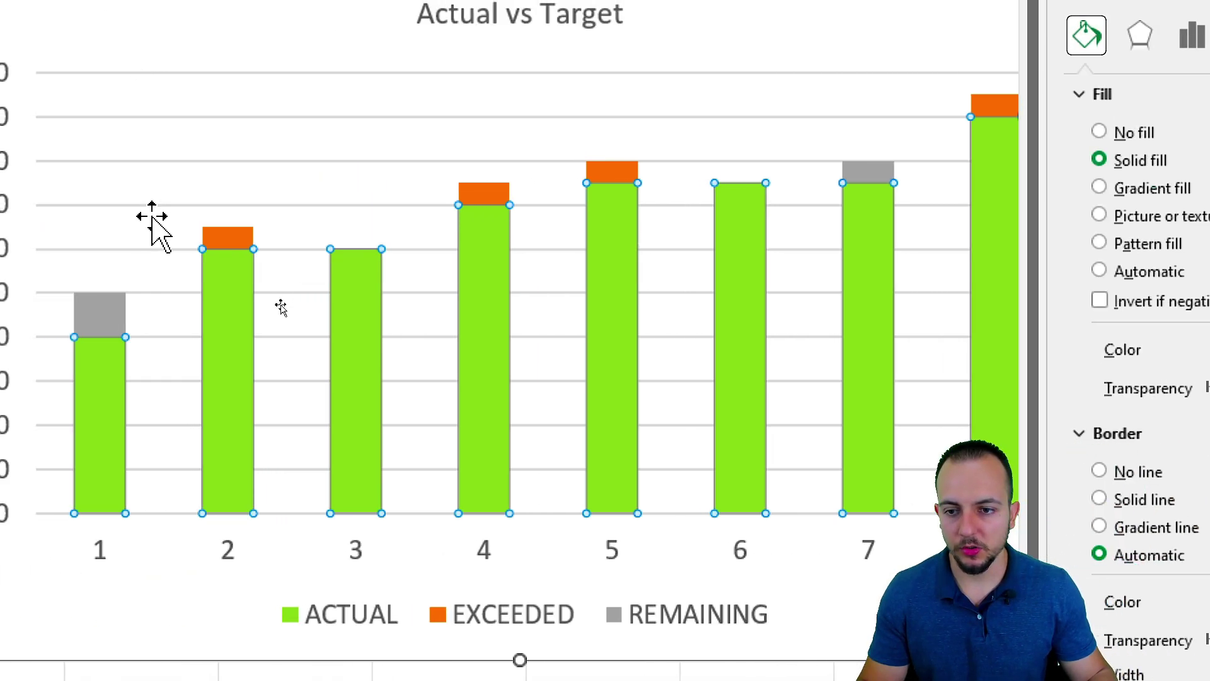
Colour the EXCEEDED segments green and the REMAINING segments red, then close the formatting pane
click(221, 244)
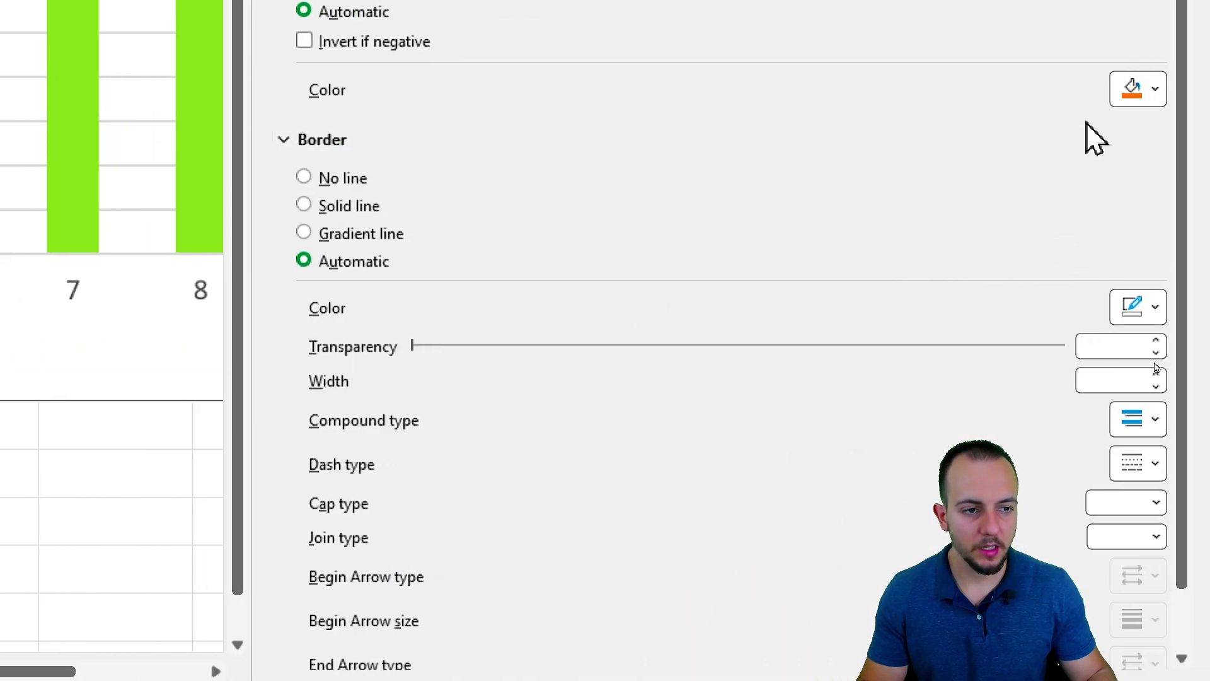
click(1137, 89)
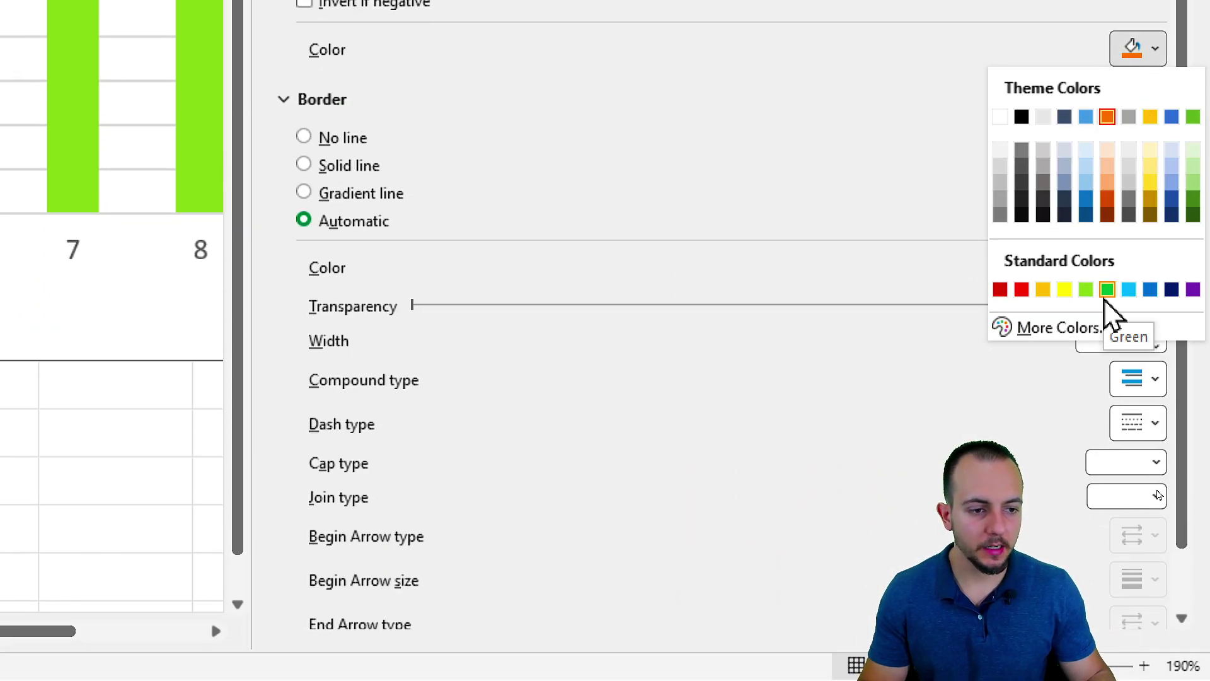
click(1107, 446)
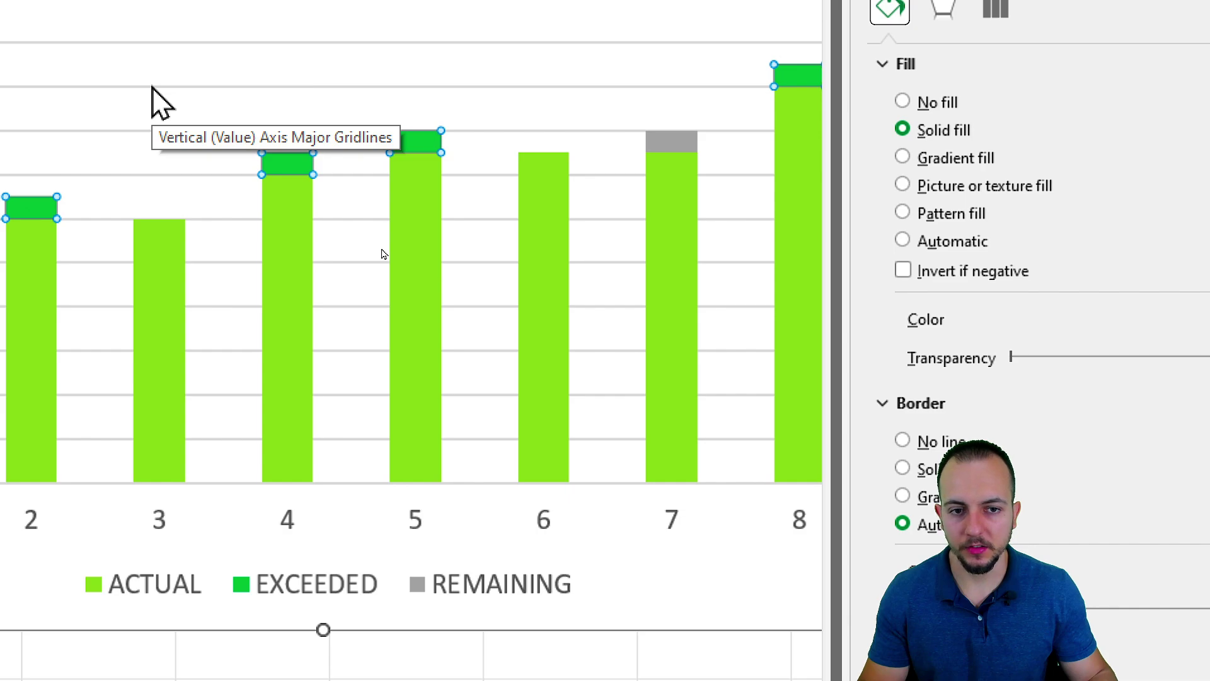
click(678, 165)
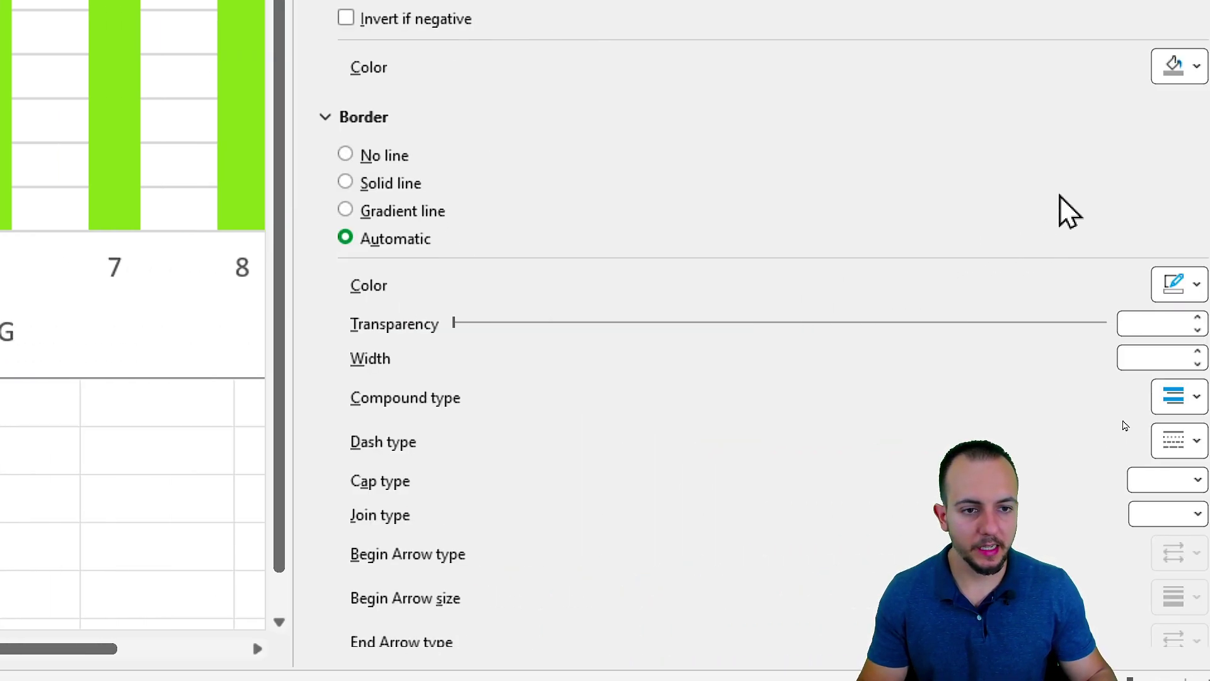
click(1138, 177)
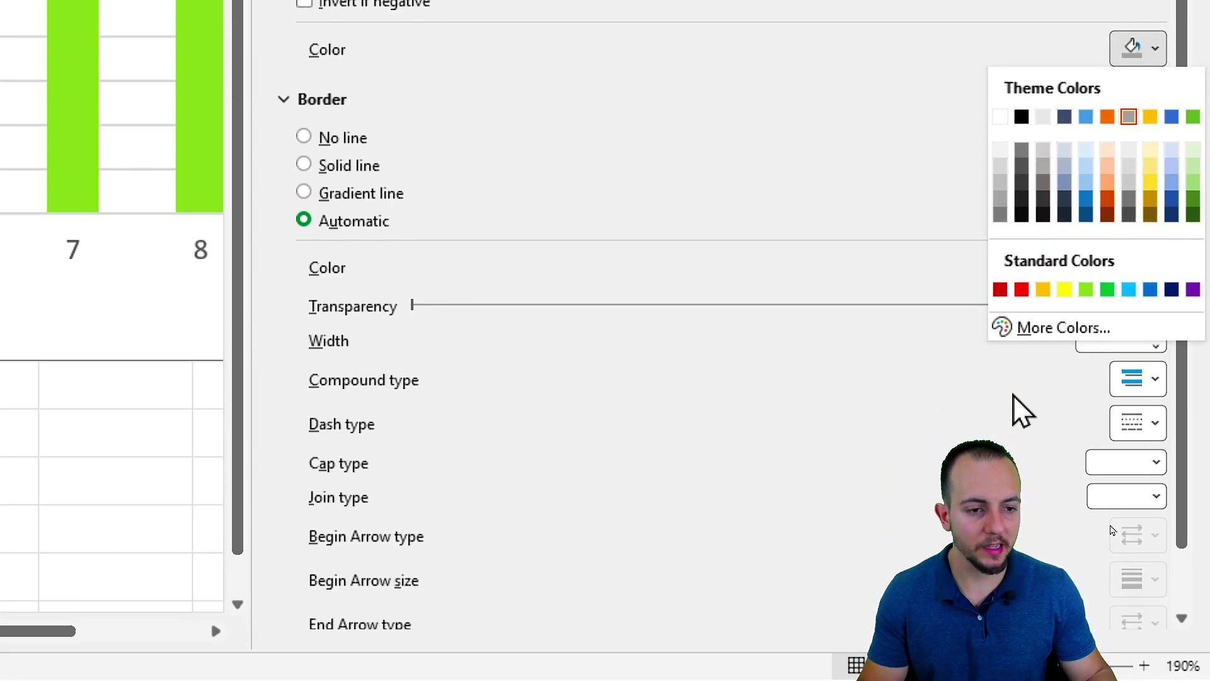
click(1021, 288)
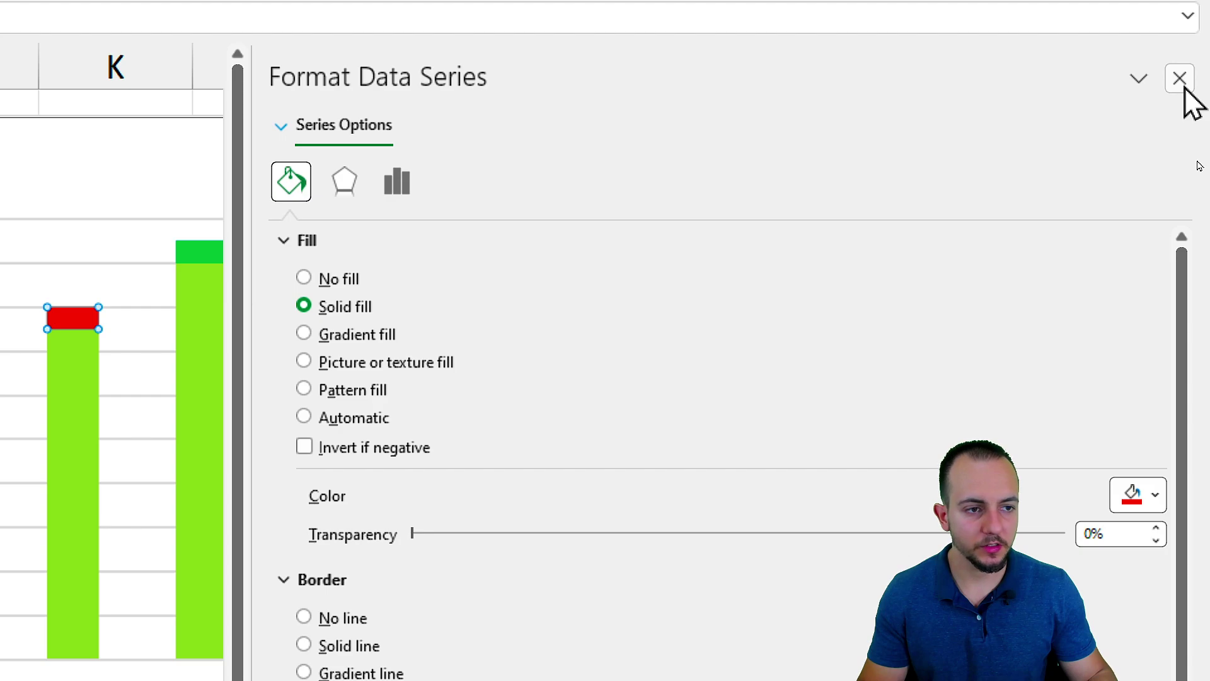
click(1184, 89)
click(575, 303)
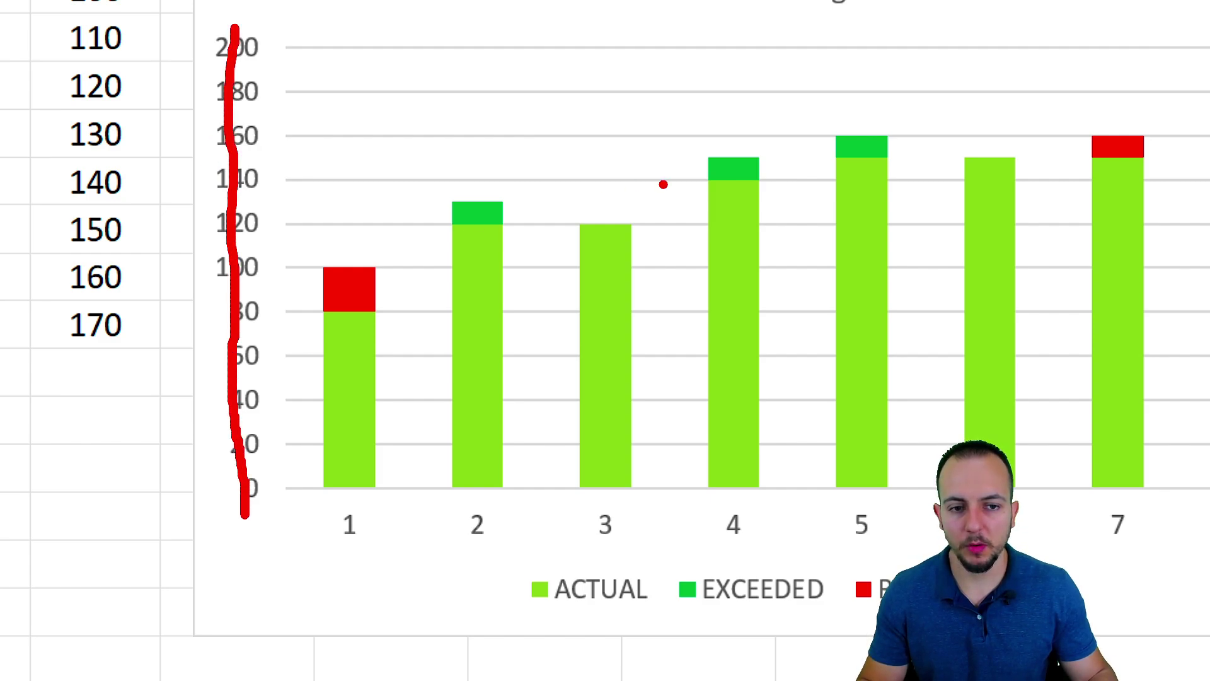
drag(708, 181, 300, 180)
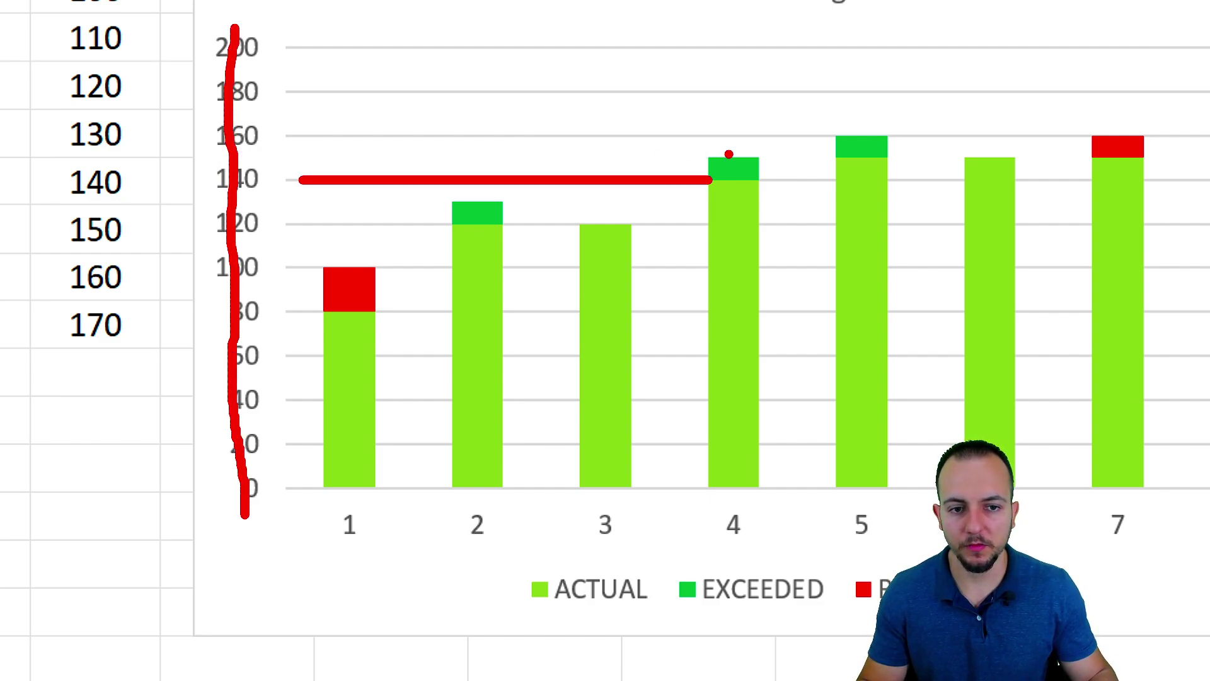
drag(729, 154, 278, 152)
key(ctrl+z)
key(ctrl+z)
key(ctrl+z)
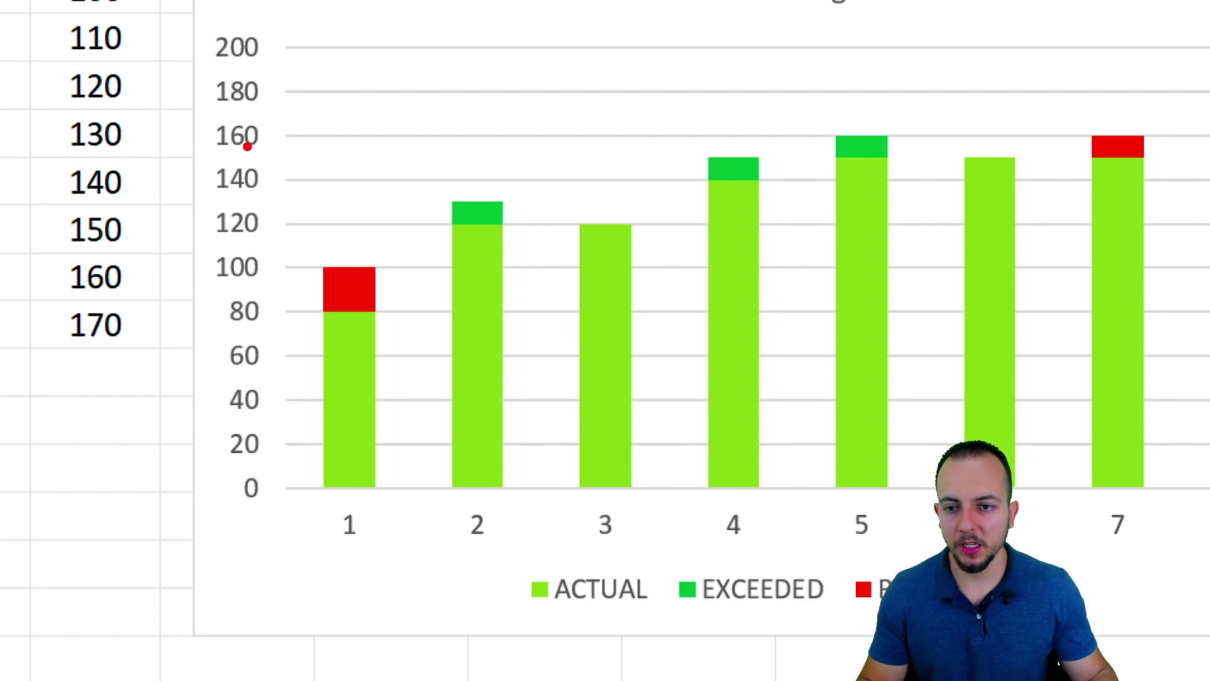
drag(450, 174, 521, 198)
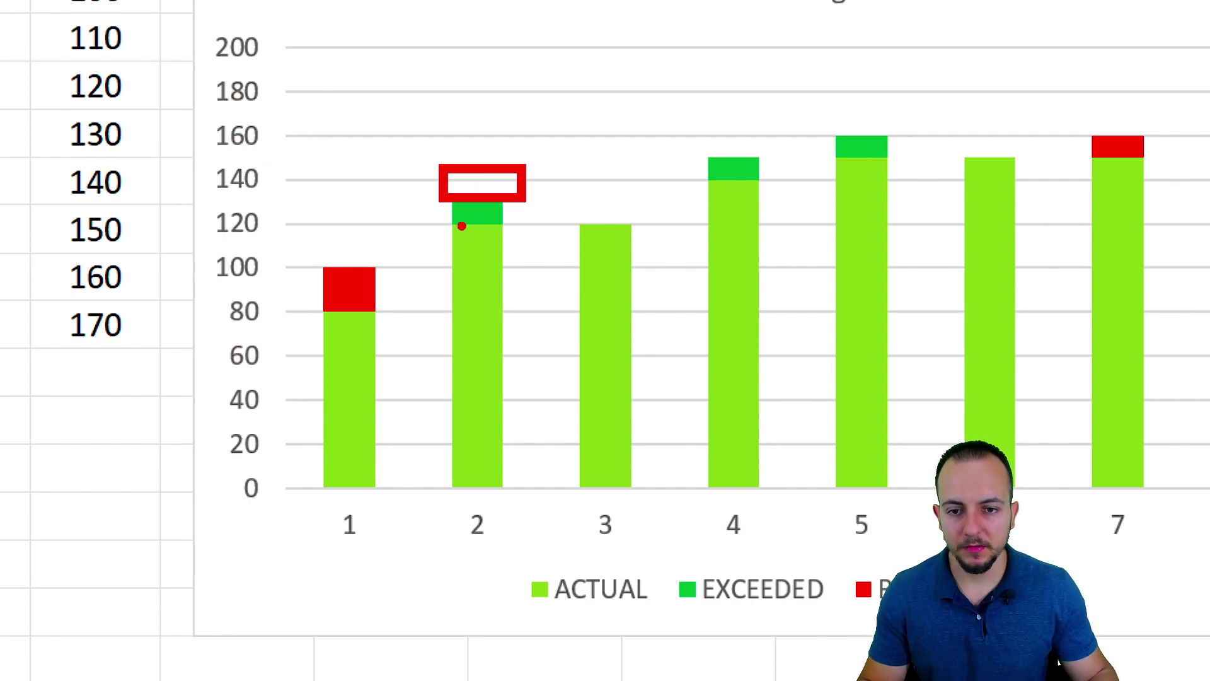
drag(430, 238, 527, 278)
key(ctrl+z)
key(ctrl+z)
drag(458, 214, 520, 213)
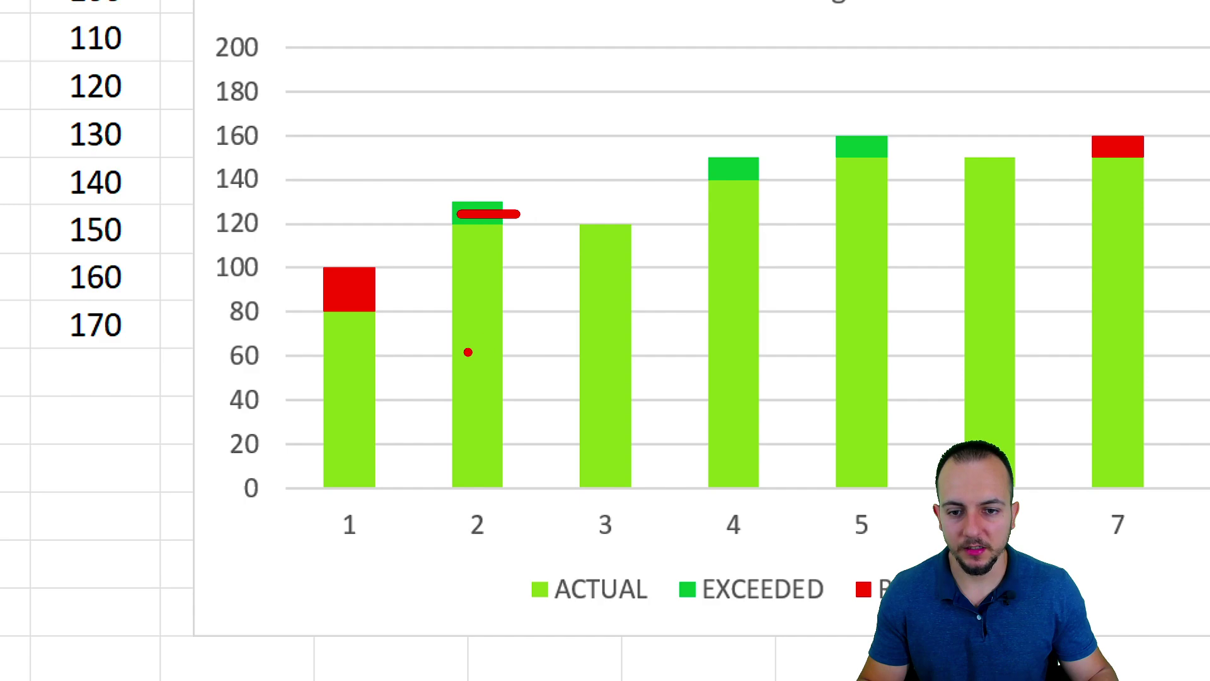
key(Escape)
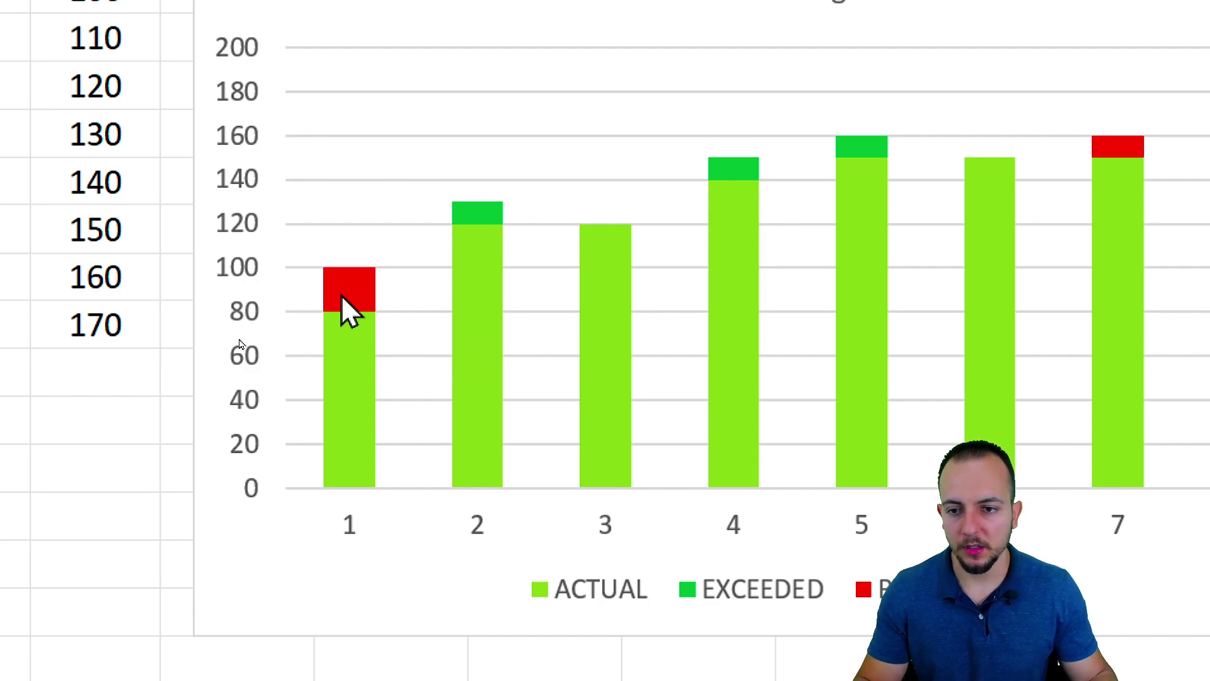
Delete the vertical axis, gridlines and legend, and shrink the chart beside the table
click(238, 138)
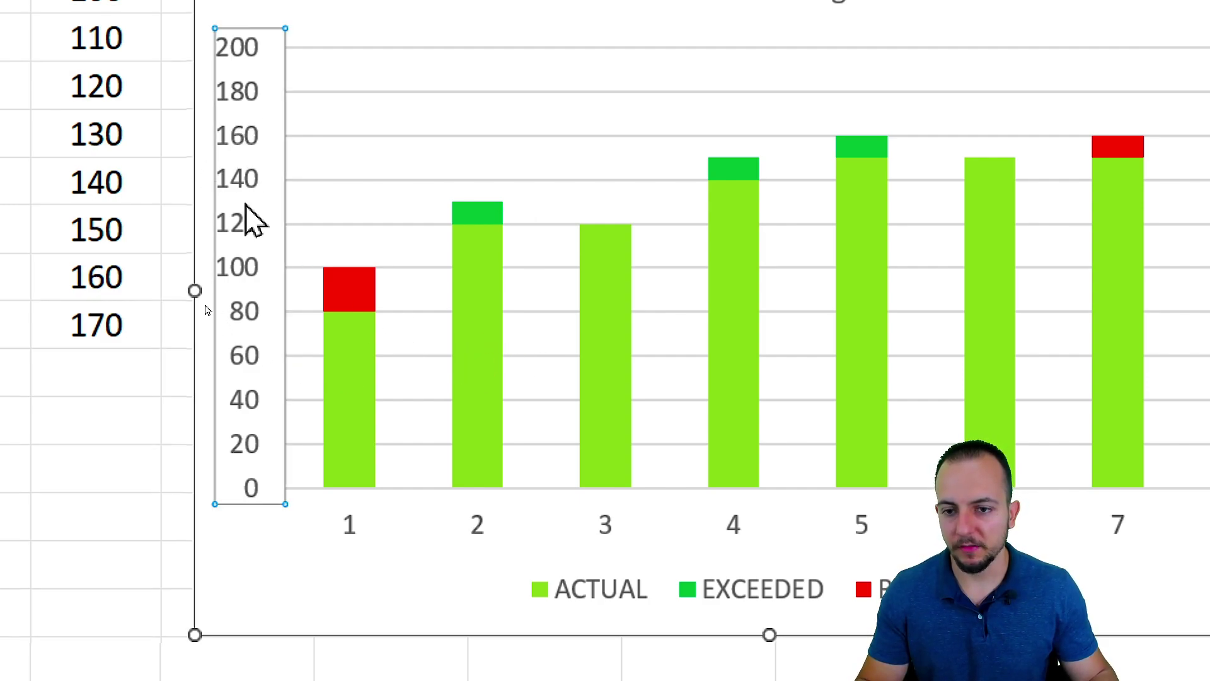
key(Delete)
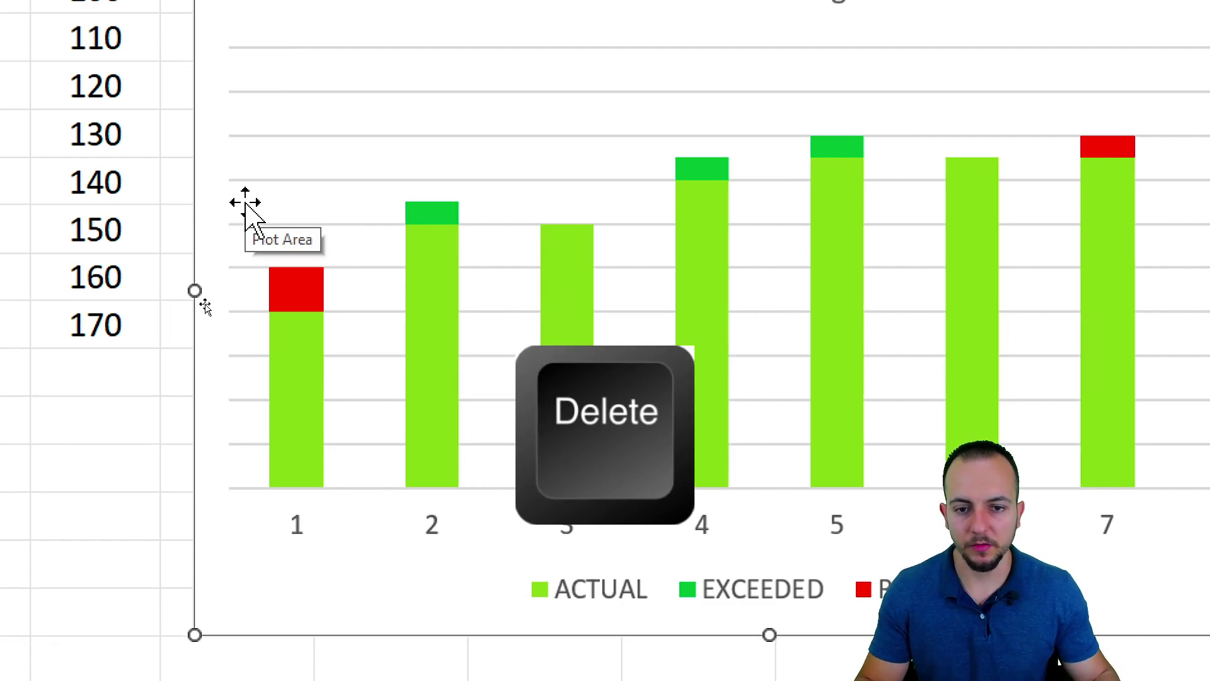
click(590, 180)
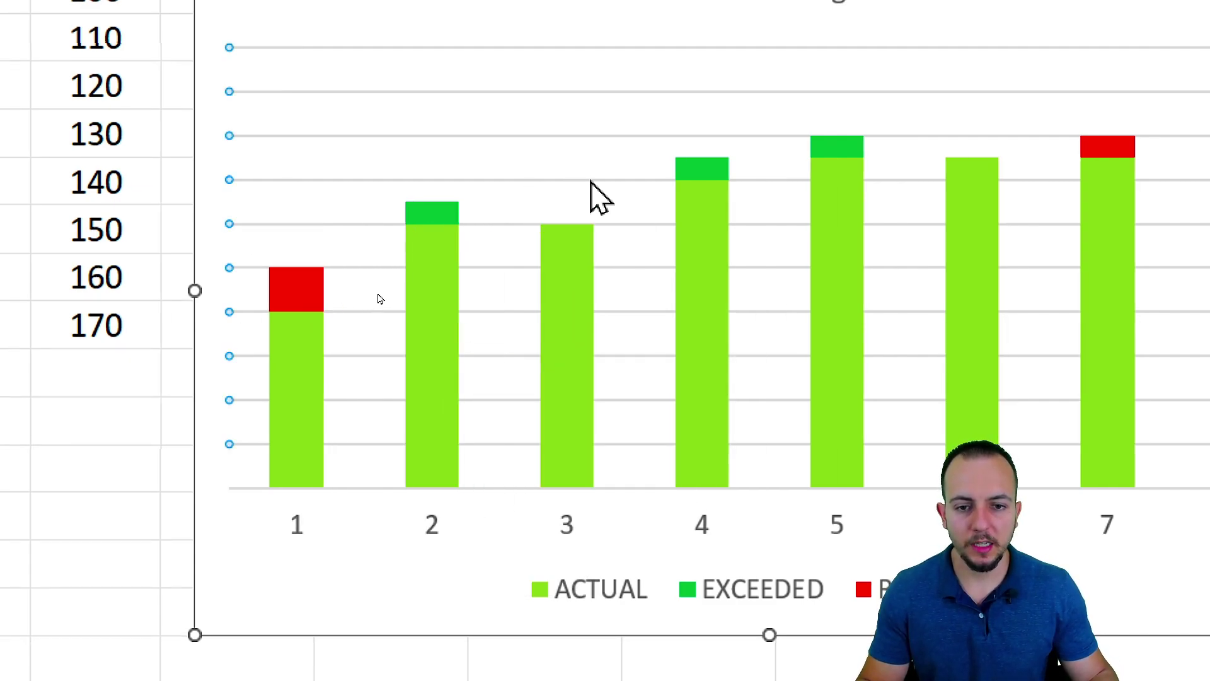
key(Delete)
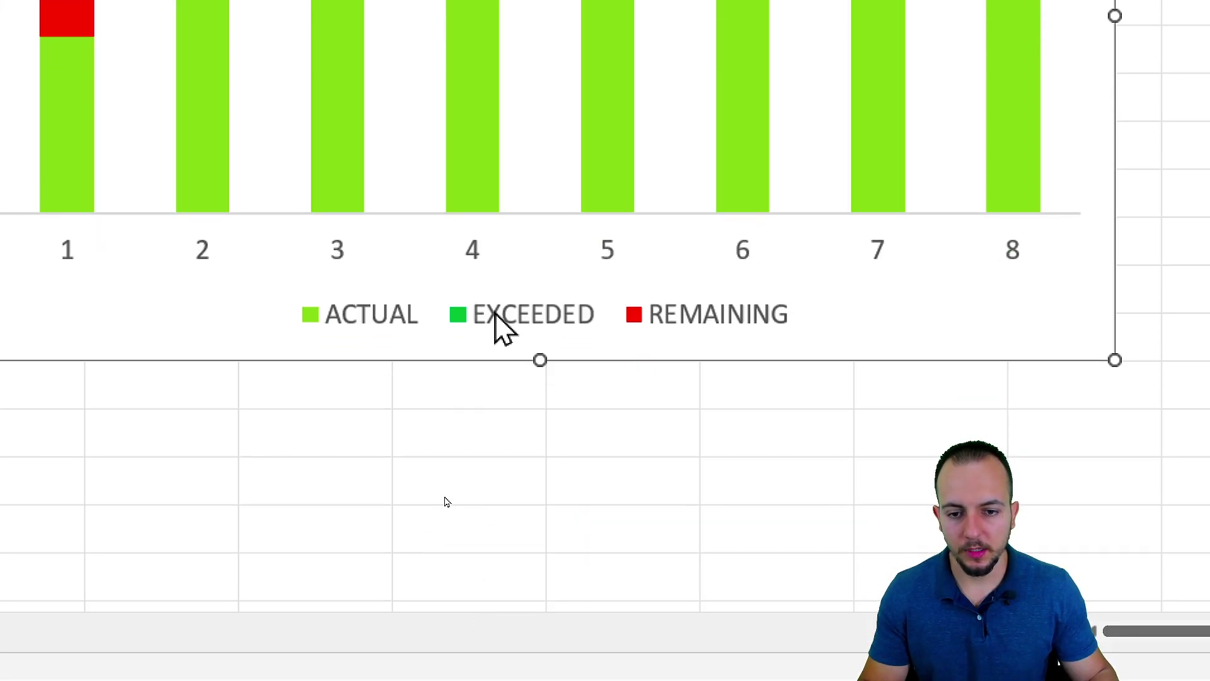
click(495, 315)
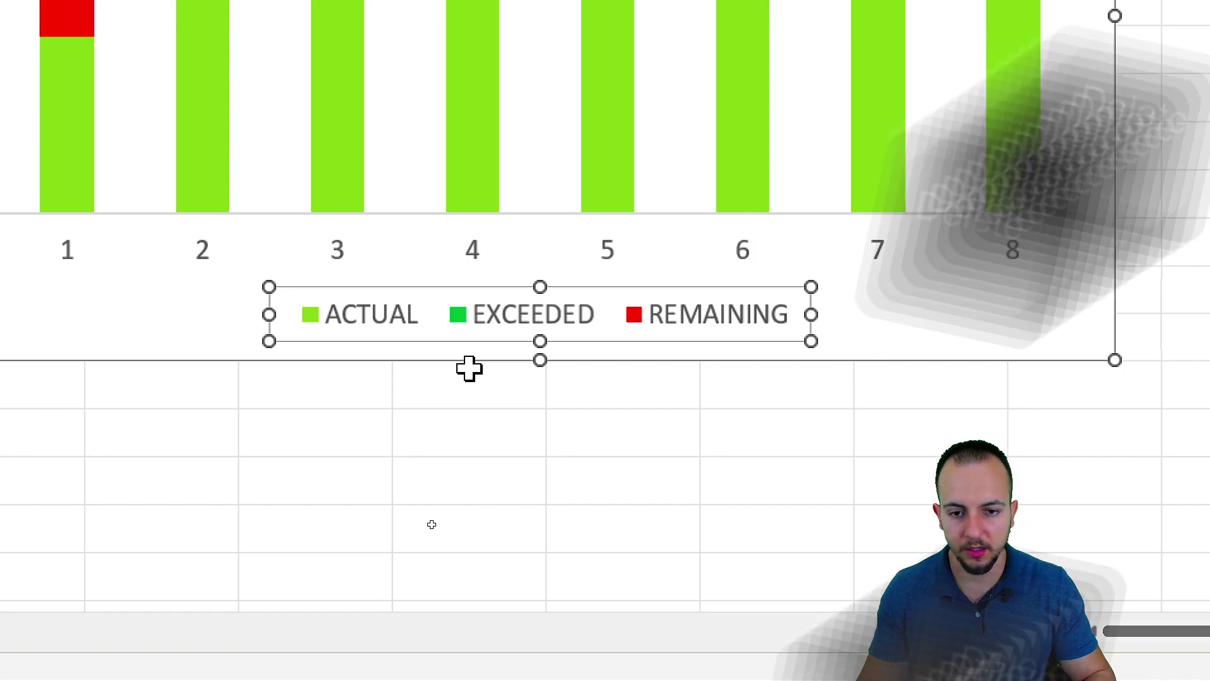
key(Delete)
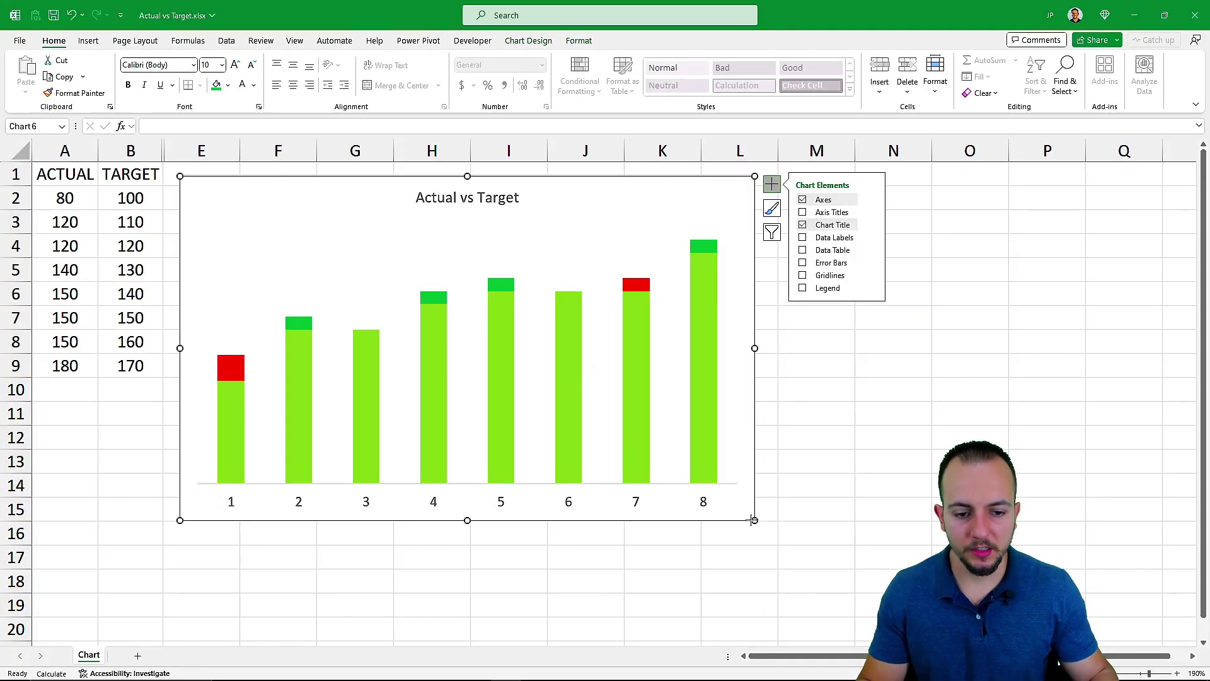
drag(754, 520, 696, 417)
click(577, 494)
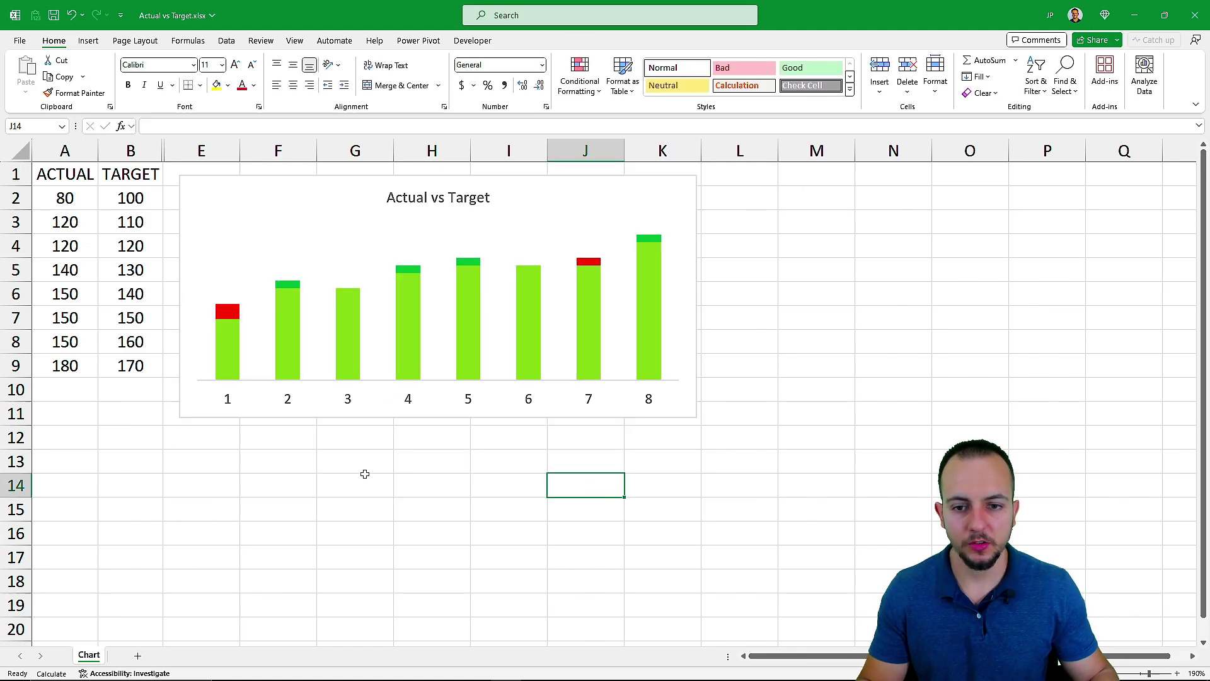
Resize the chart smaller by dragging its corner handle
click(696, 418)
drag(697, 417, 625, 472)
click(538, 508)
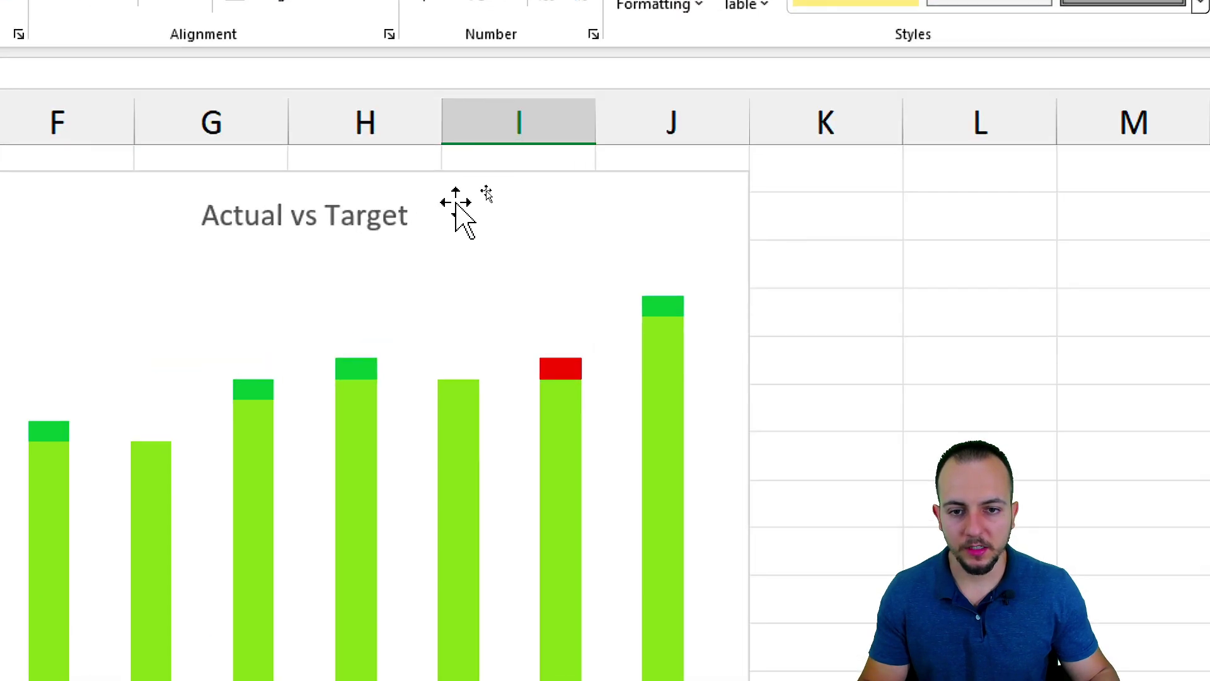
Add centred data labels to every bar segment via Chart Design's chart elements
click(560, 182)
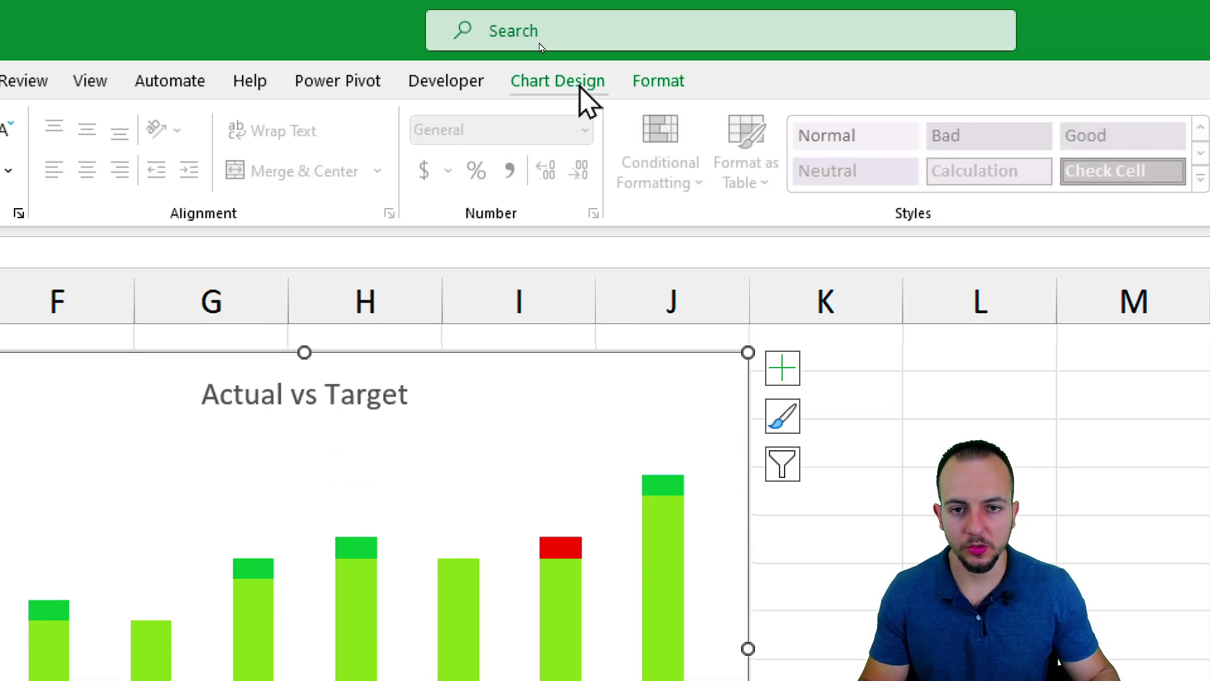
click(579, 13)
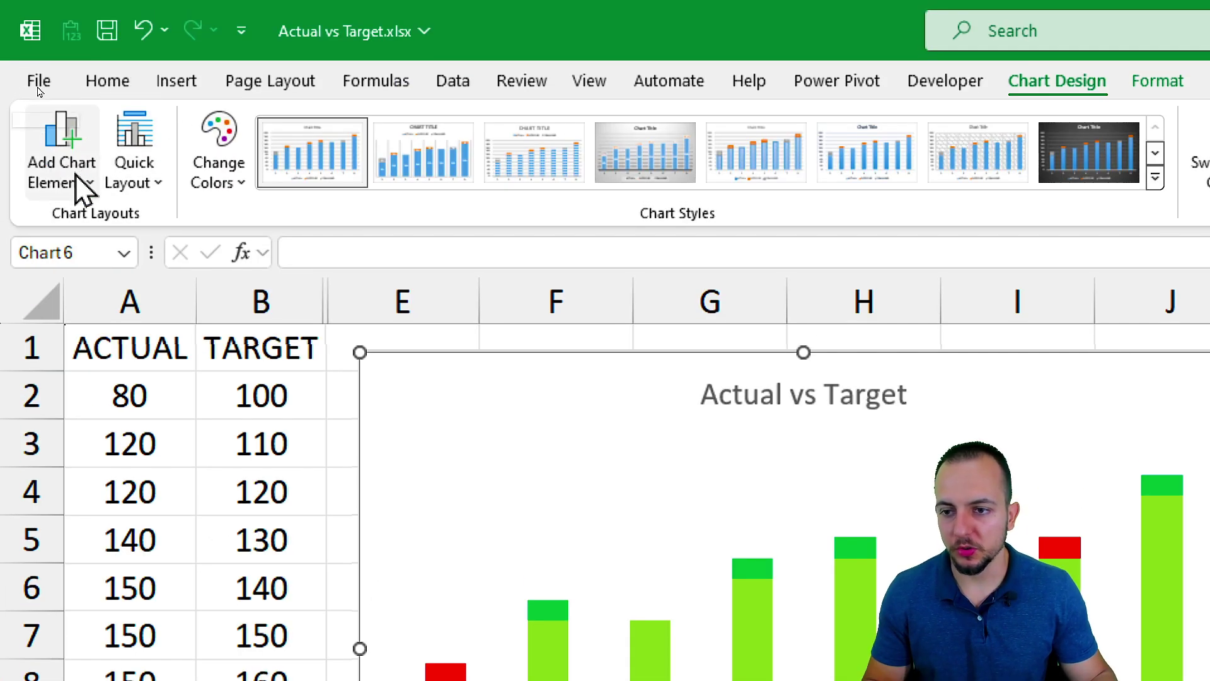
click(82, 189)
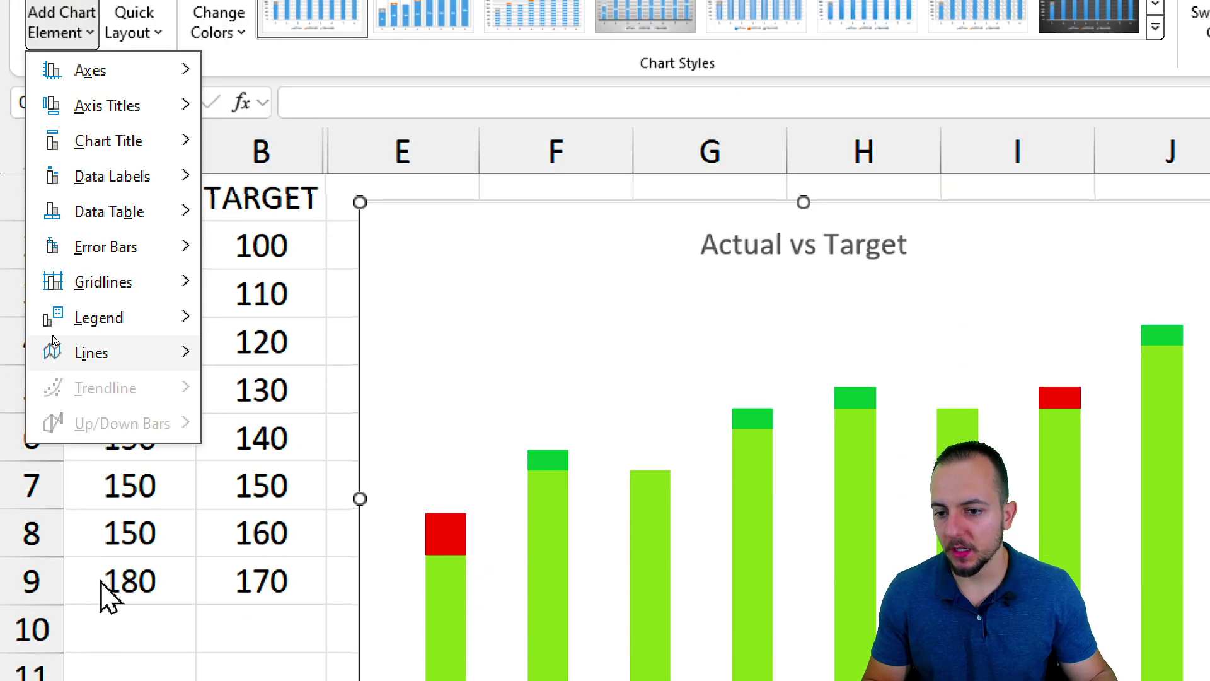
mouse_move(112, 326)
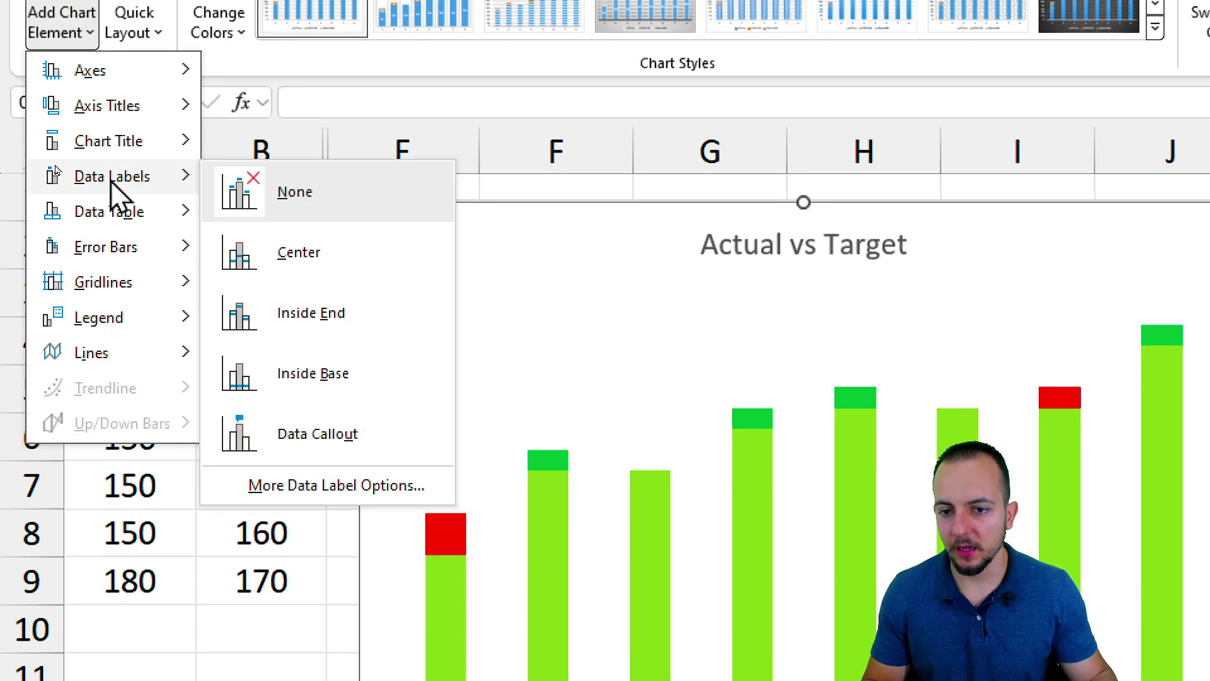
click(332, 253)
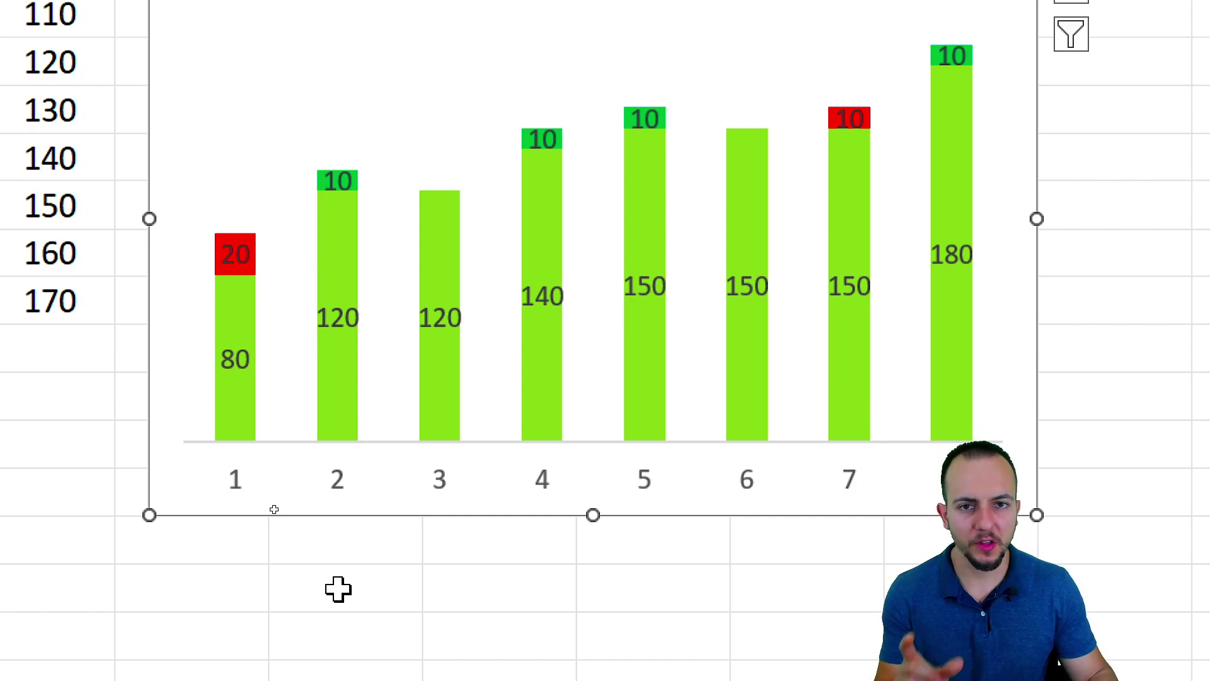
Reduce the ACTUAL series gap width from 150% to 99% to widen the bars
right_click(327, 268)
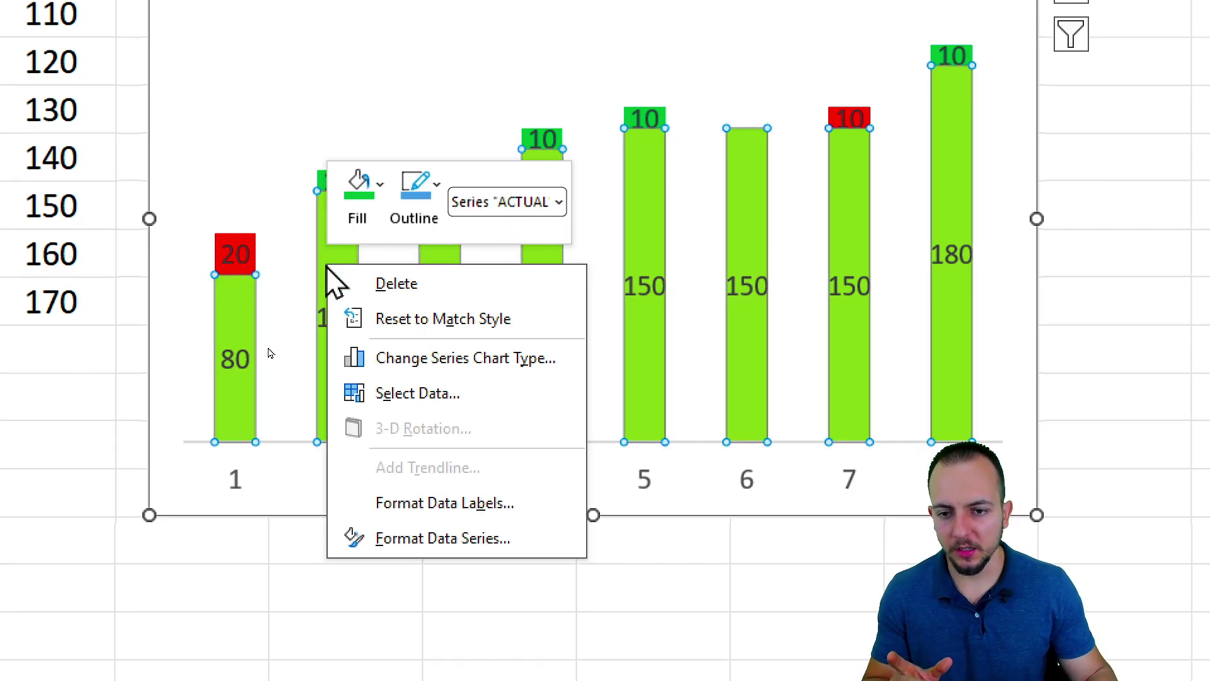
click(385, 549)
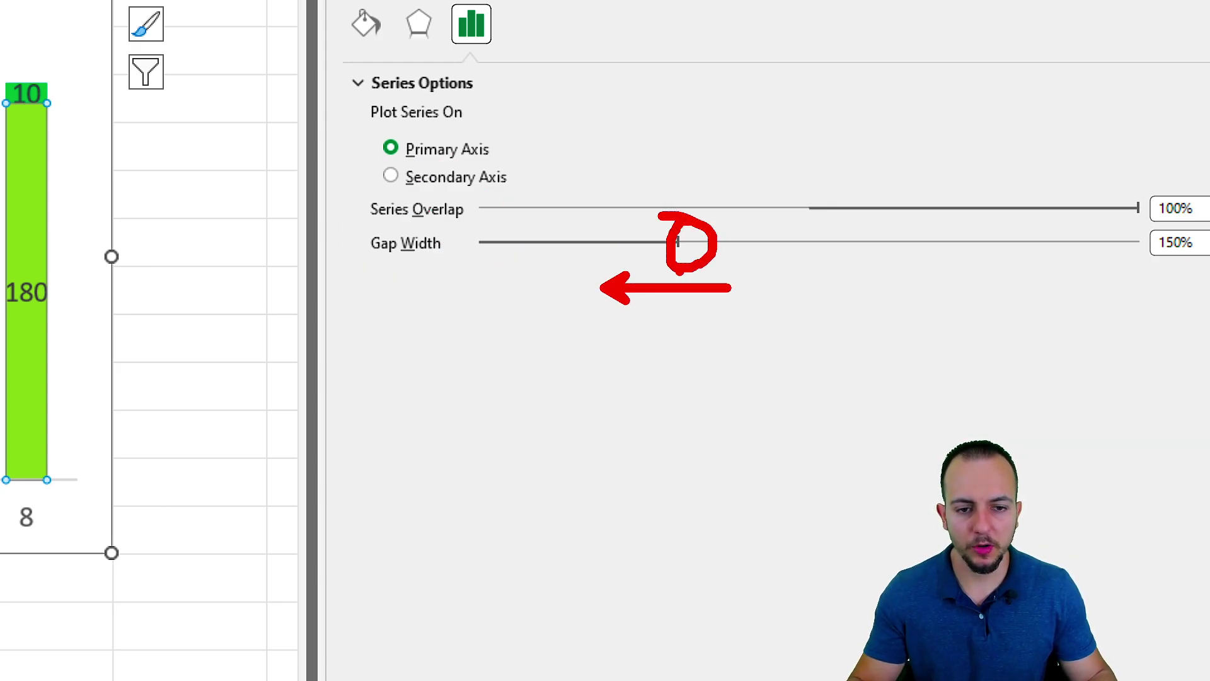
drag(677, 242, 613, 252)
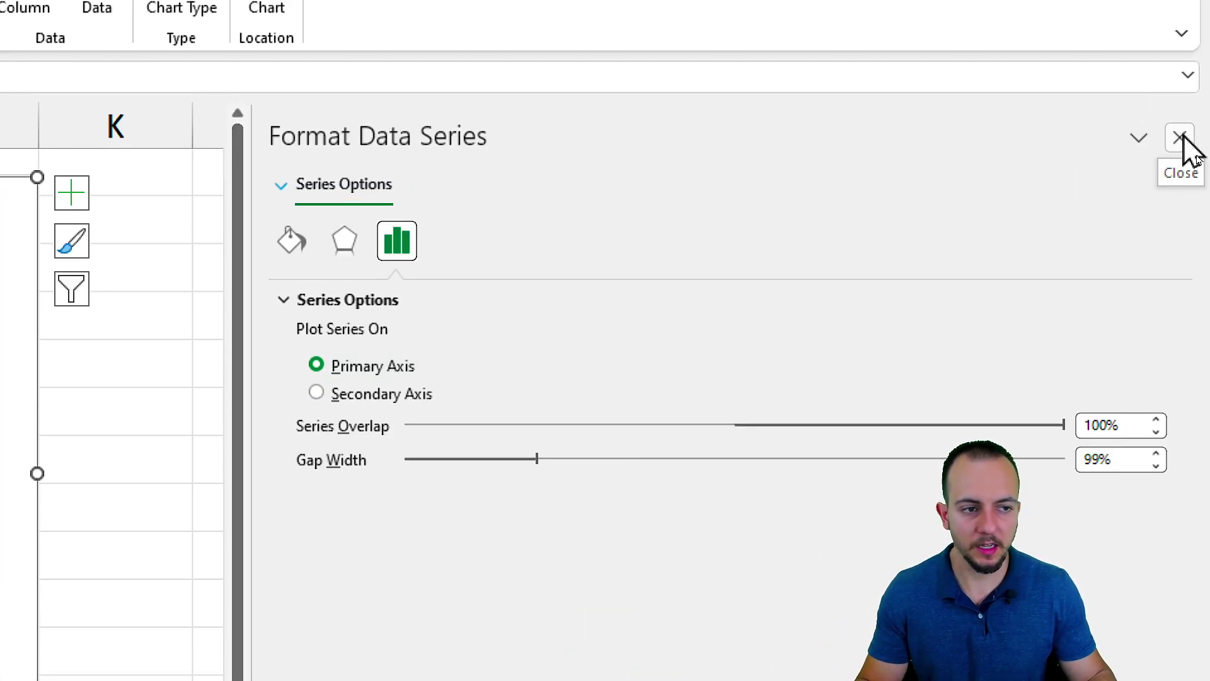
click(1180, 138)
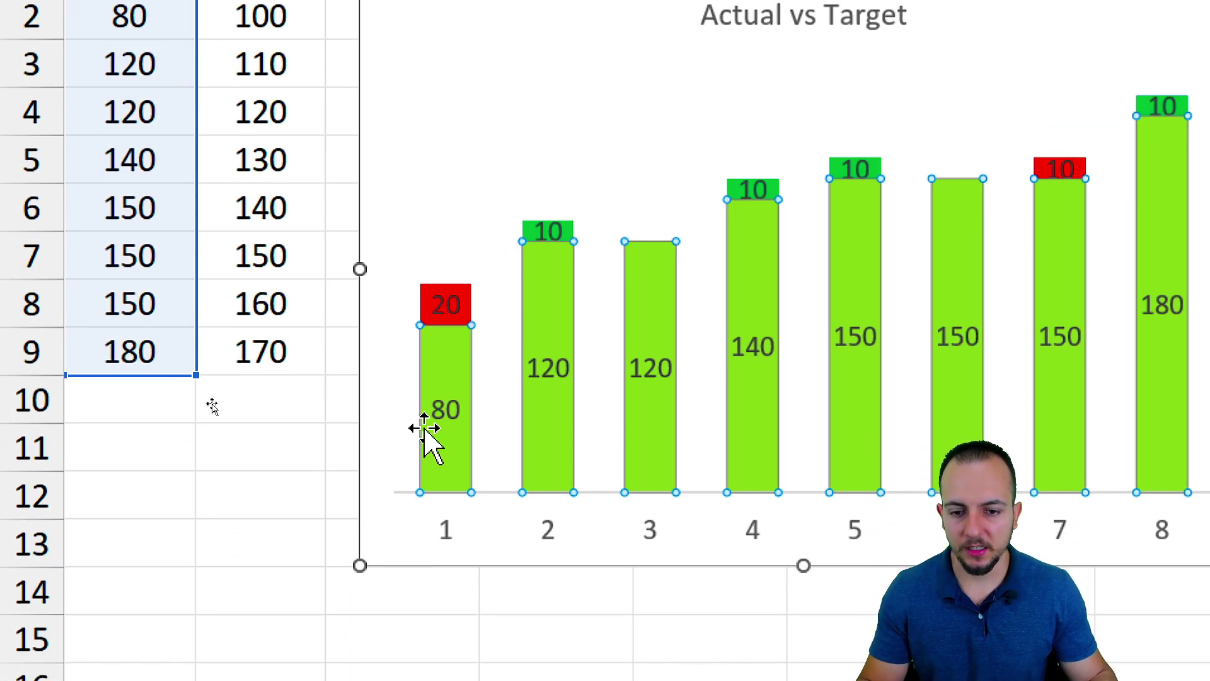
Make the ACTUAL series data labels white and bold
click(446, 487)
click(113, 89)
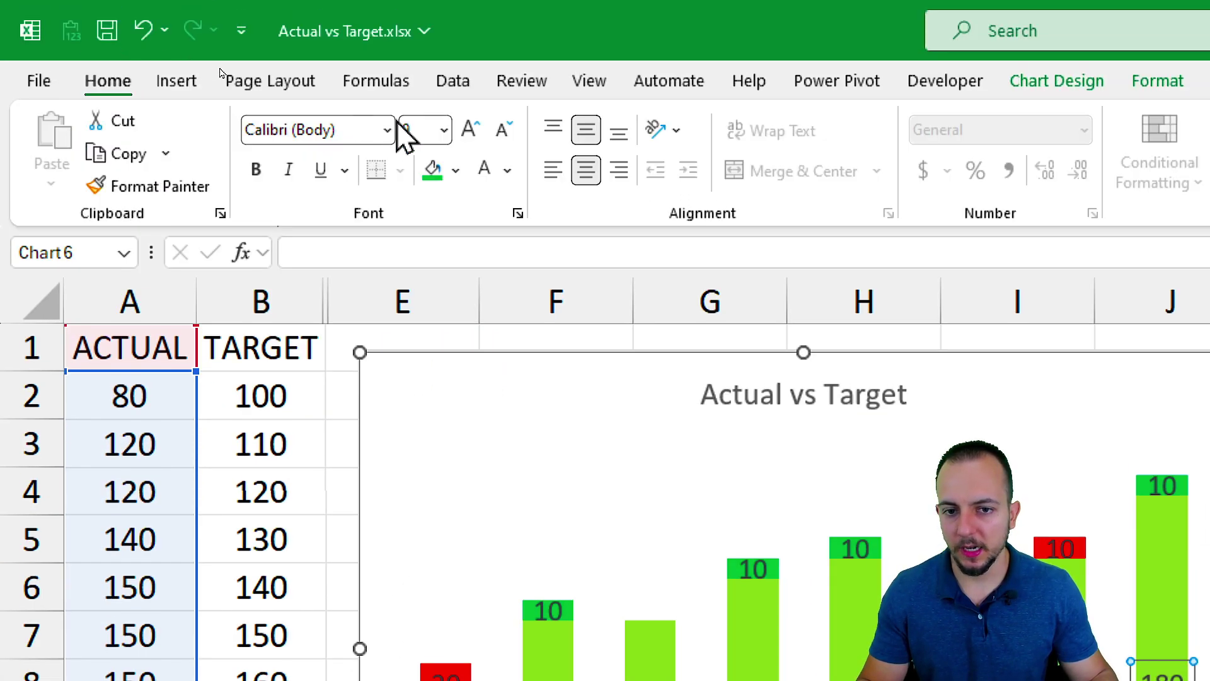
click(482, 173)
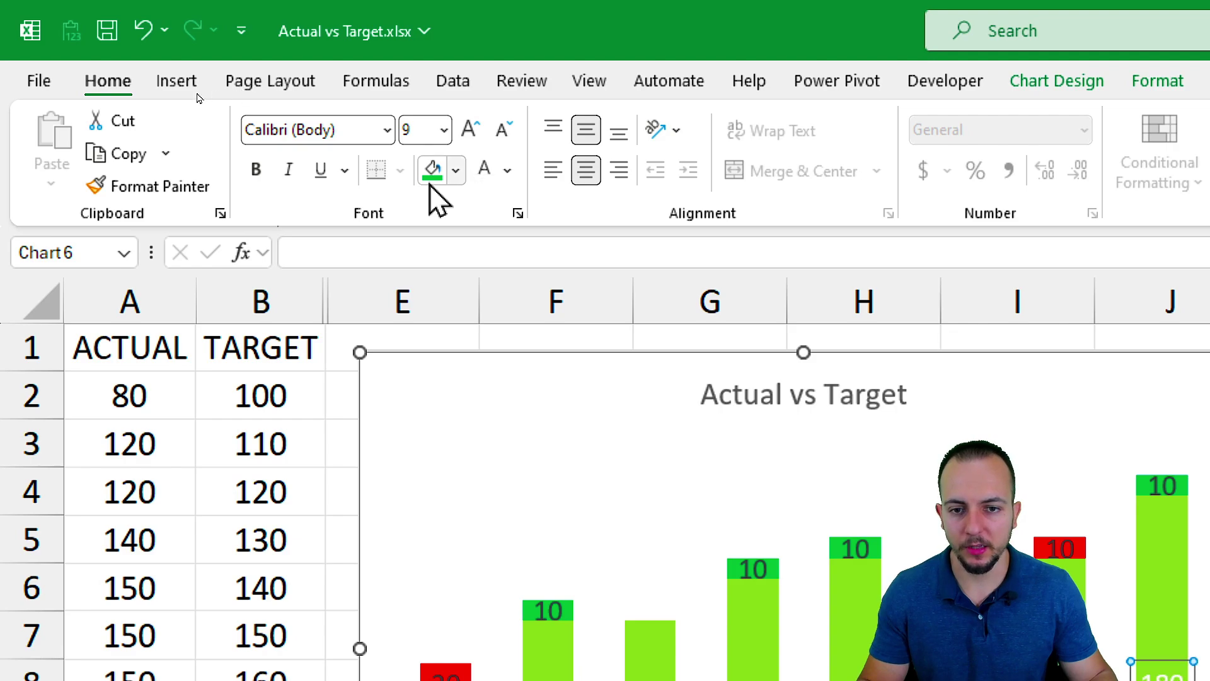
click(259, 180)
Turn the red difference labels white and make the green 10 labels bold
click(448, 288)
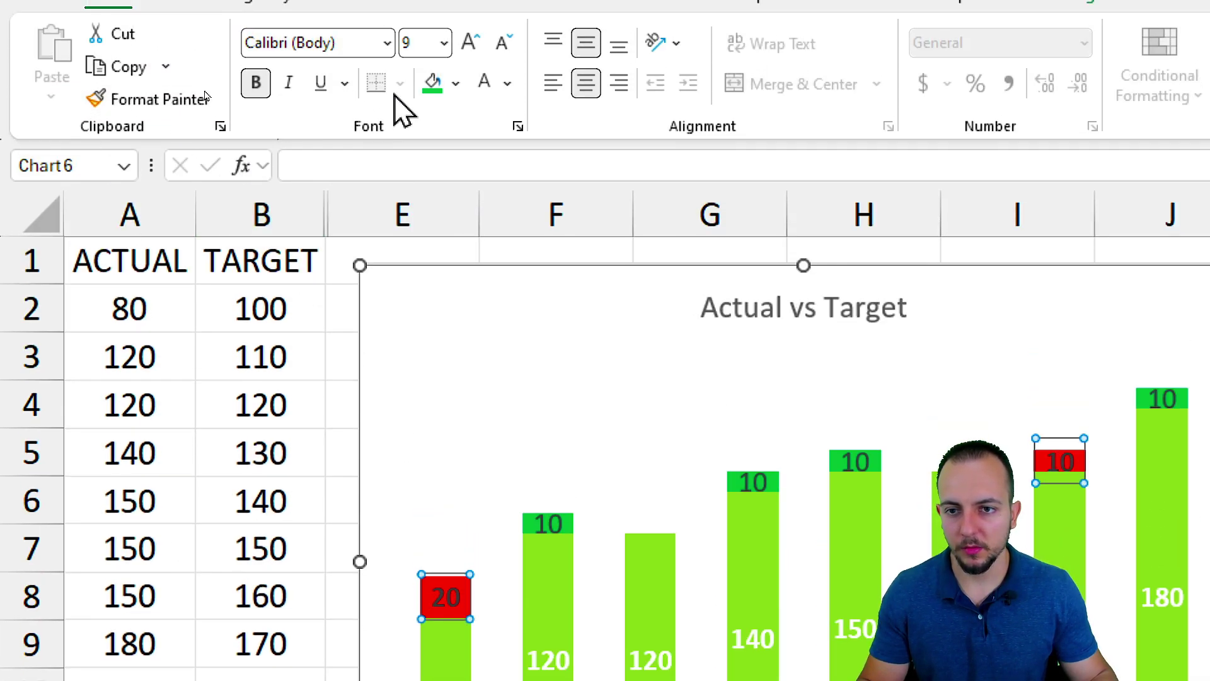
click(482, 85)
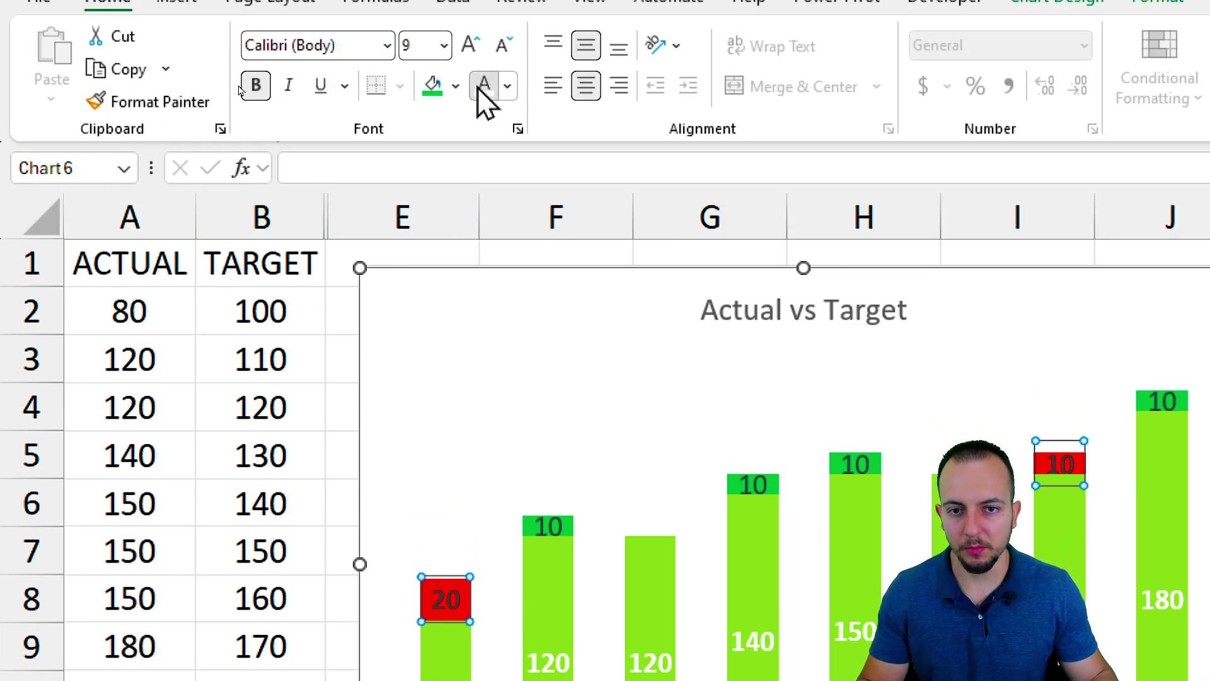
click(550, 528)
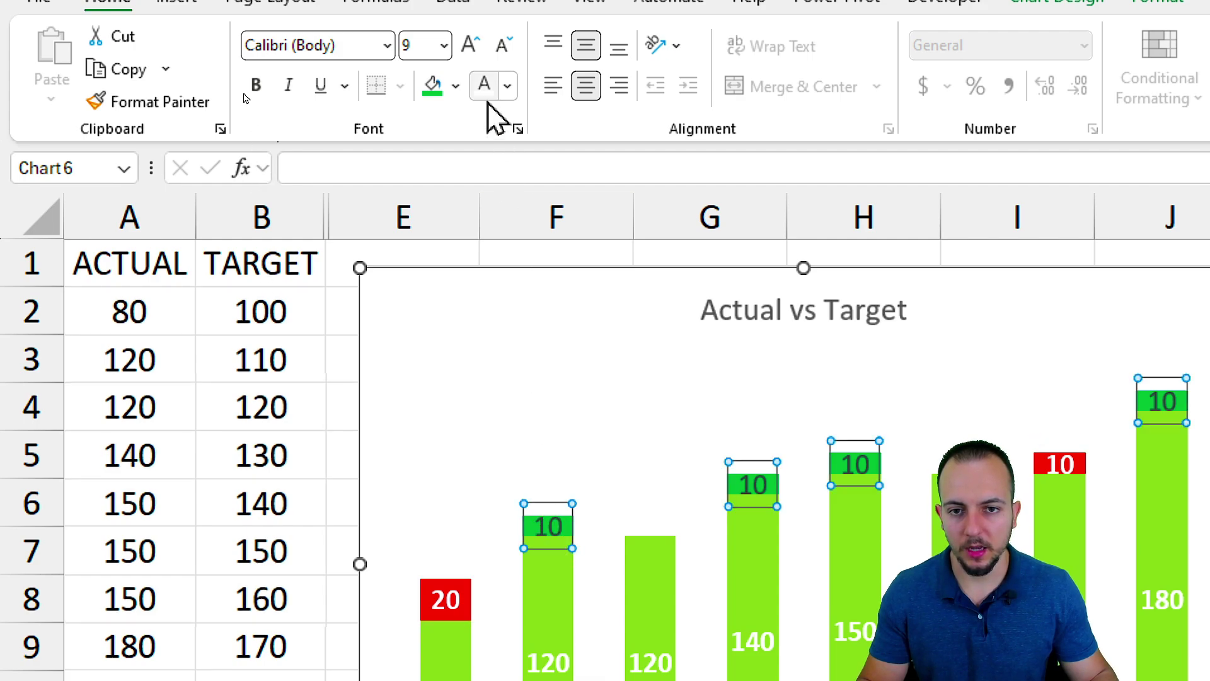
click(256, 85)
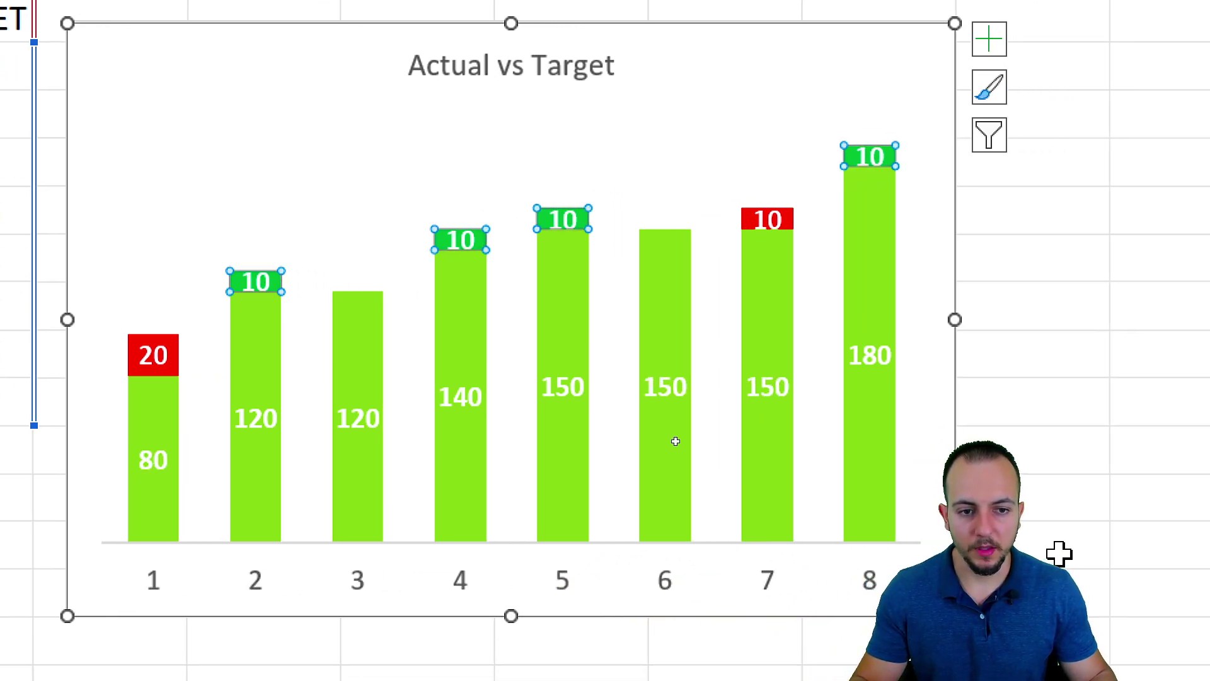
key(Escape)
key(Escape)
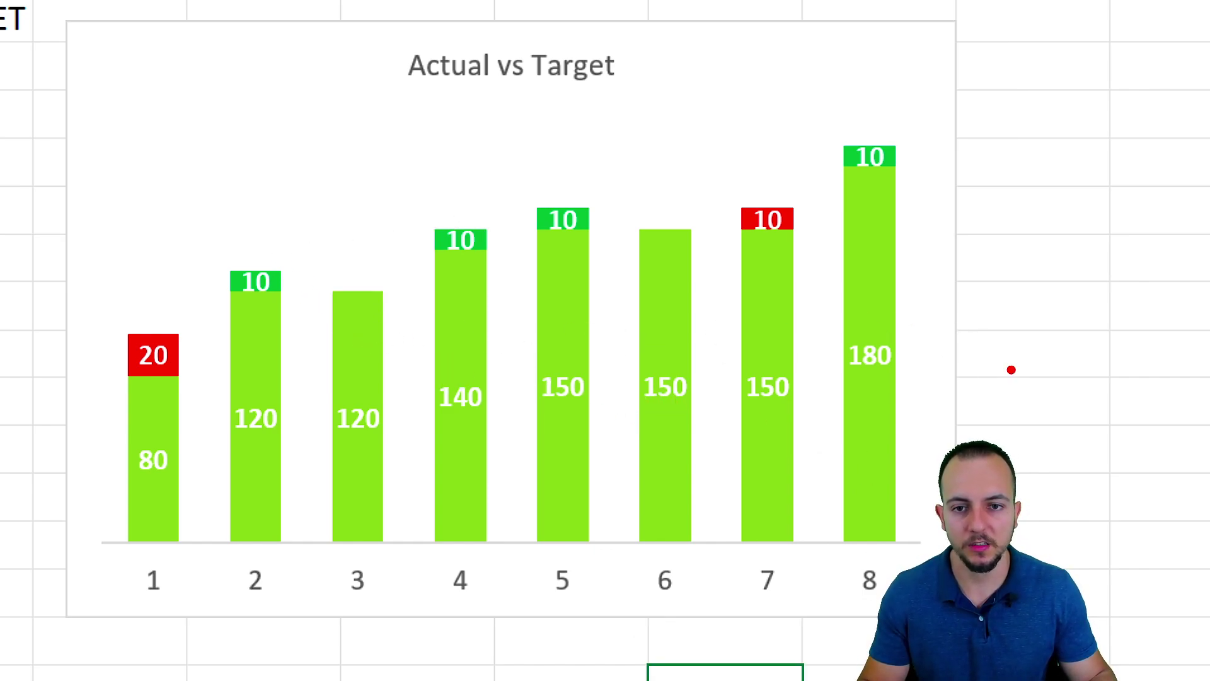
drag(389, 92, 673, 92)
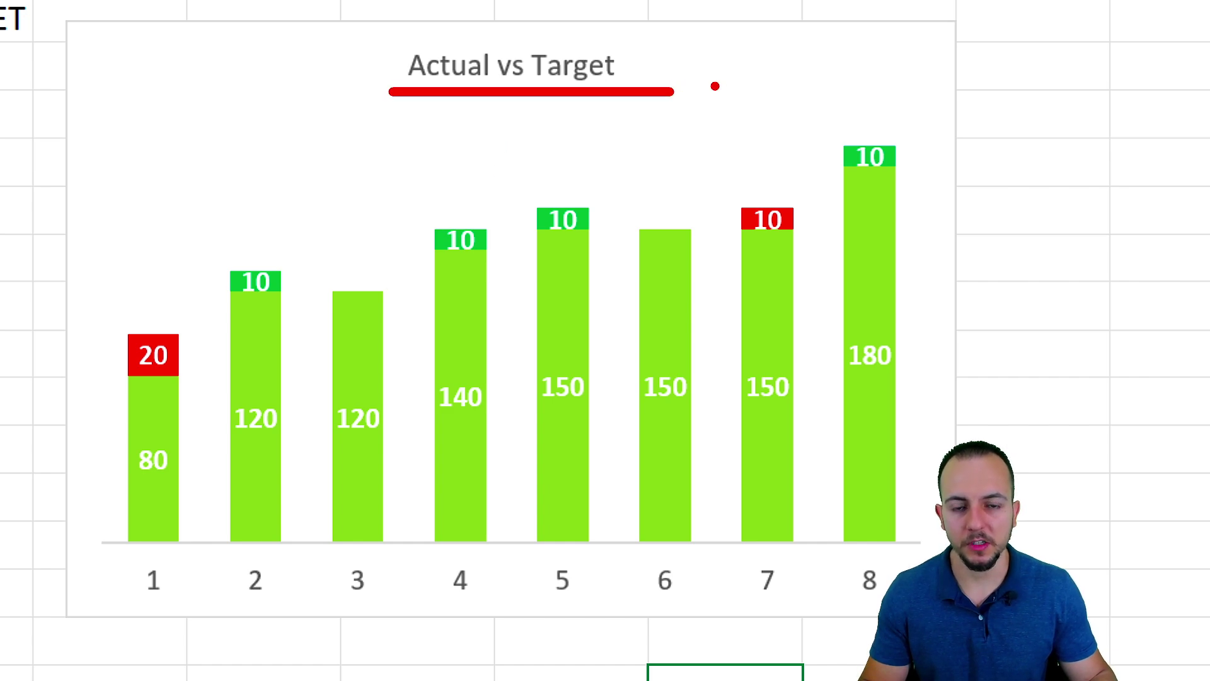
drag(190, 221, 178, 308)
drag(286, 168, 252, 252)
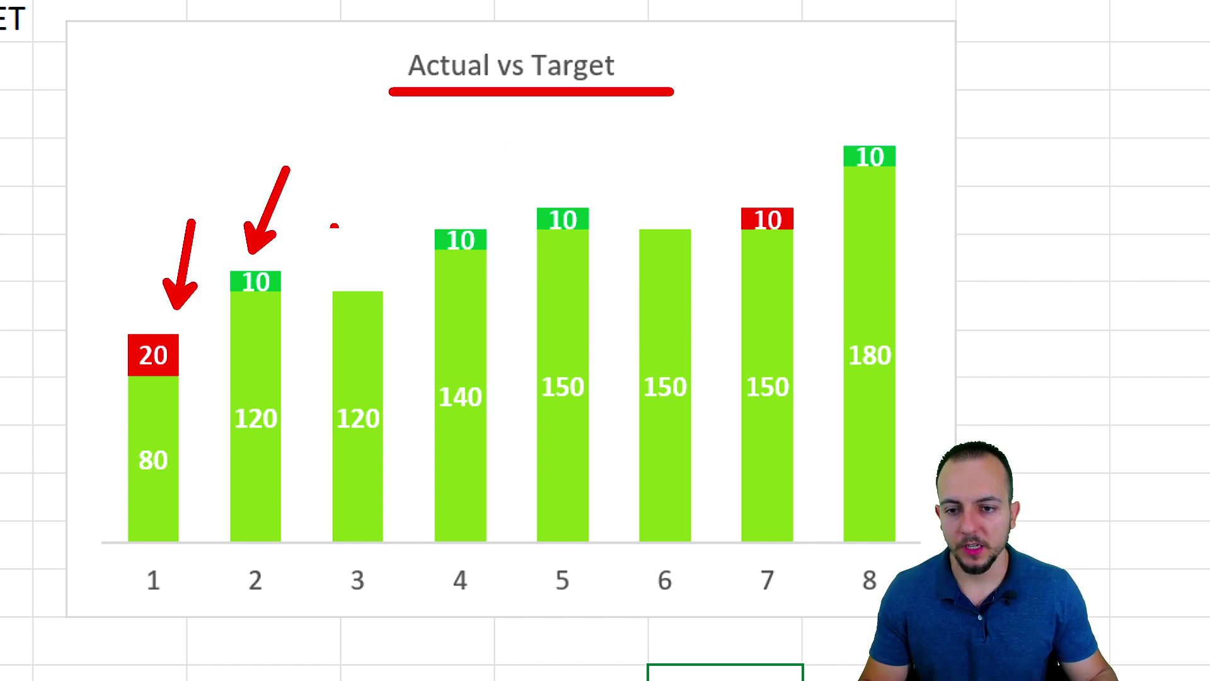
drag(389, 174, 353, 265)
drag(486, 129, 463, 200)
key(e)
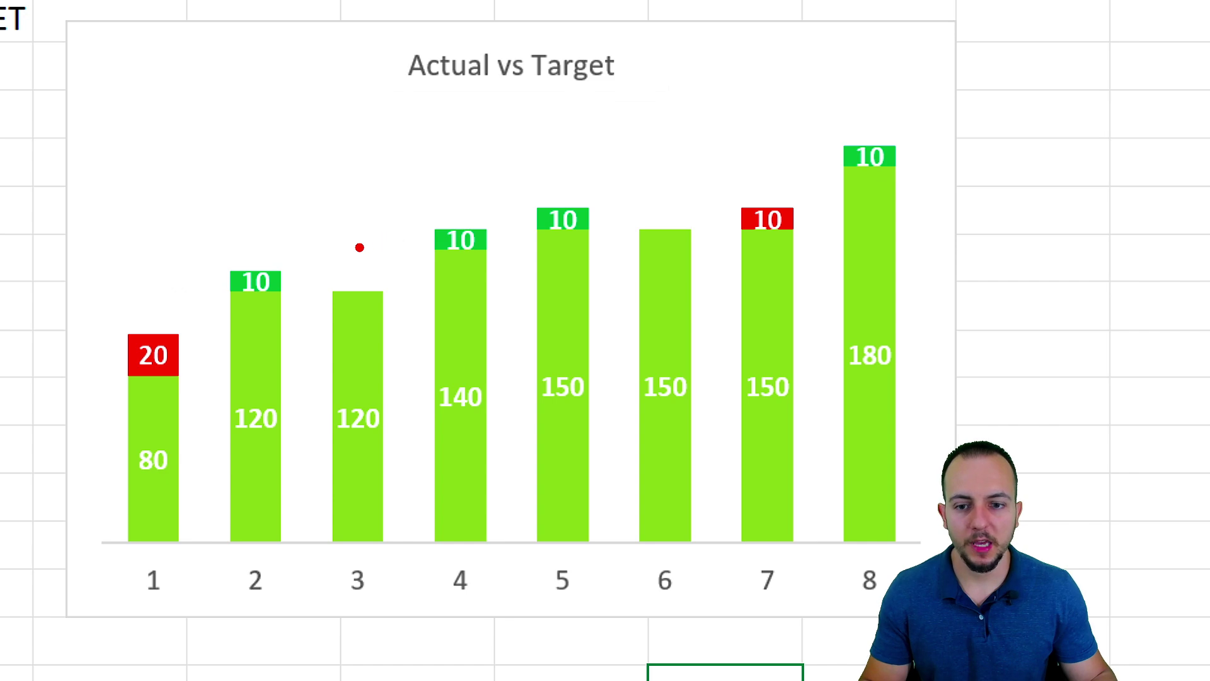
drag(300, 268, 401, 609)
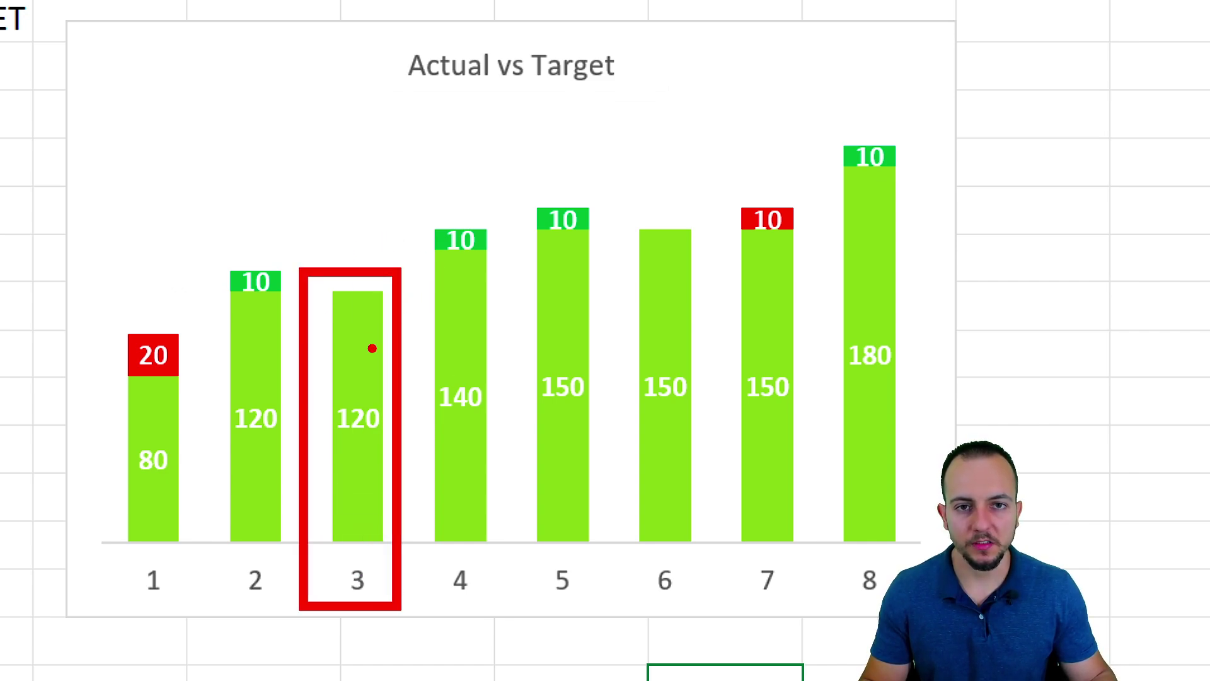
key(e)
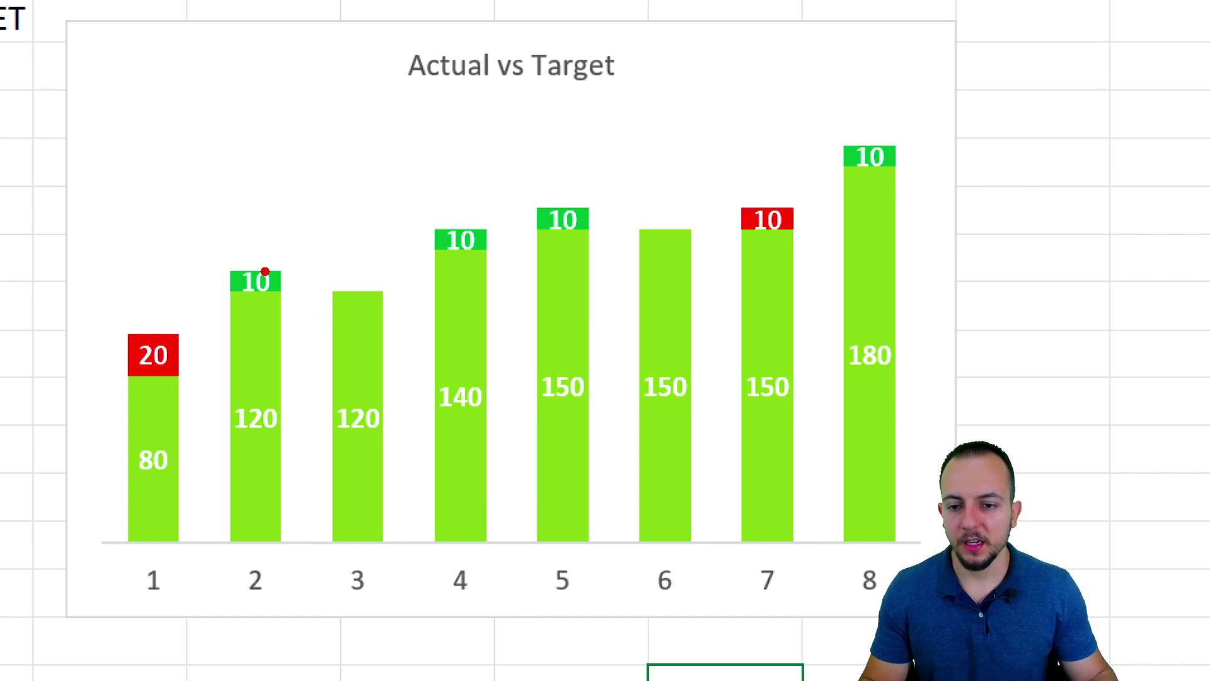
drag(208, 253, 281, 306)
drag(311, 265, 406, 204)
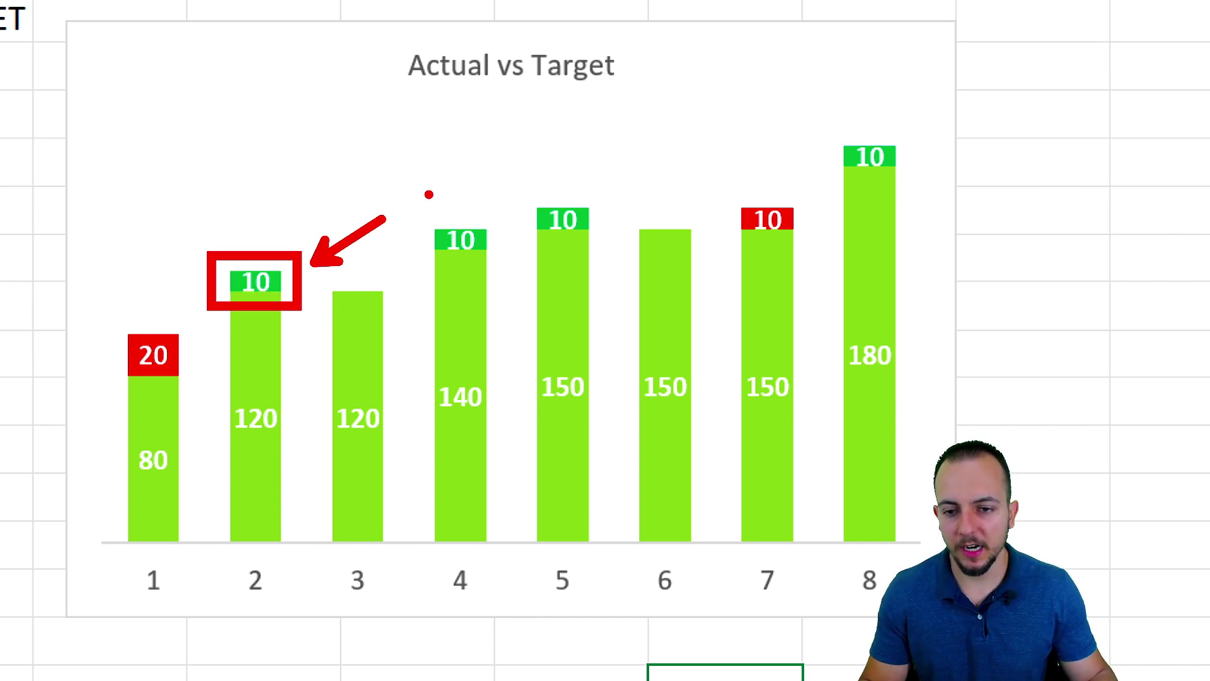
key(e)
drag(109, 307, 189, 391)
drag(172, 294, 196, 218)
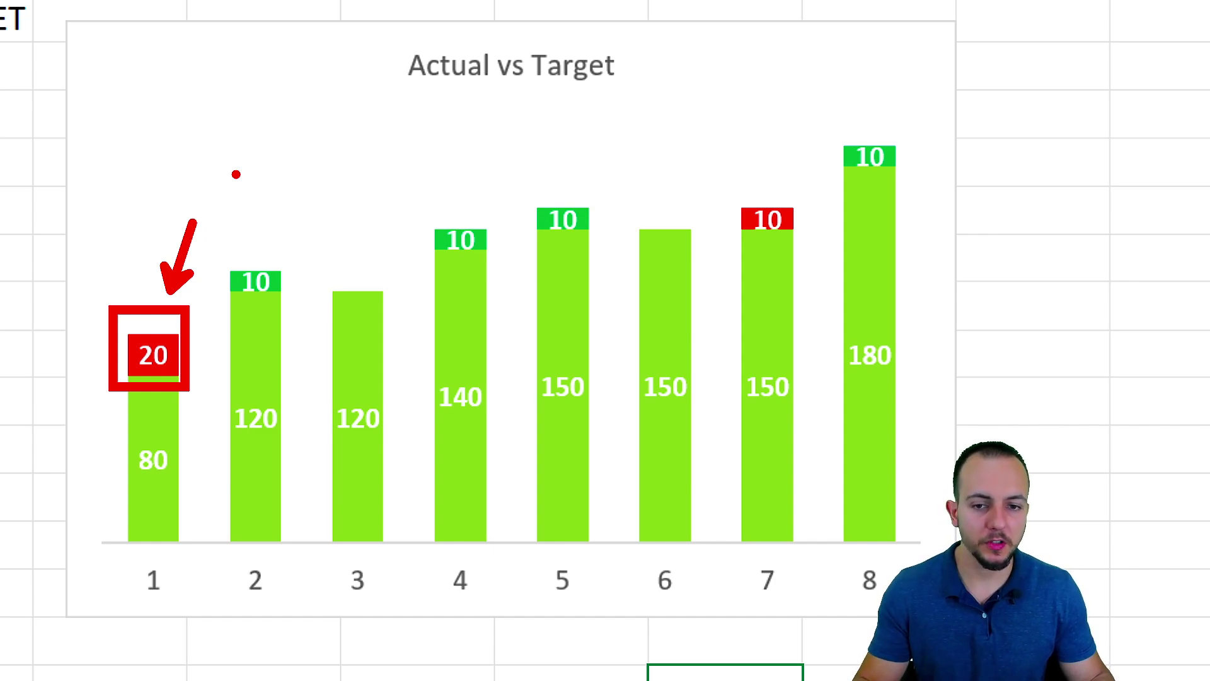
key(Escape)
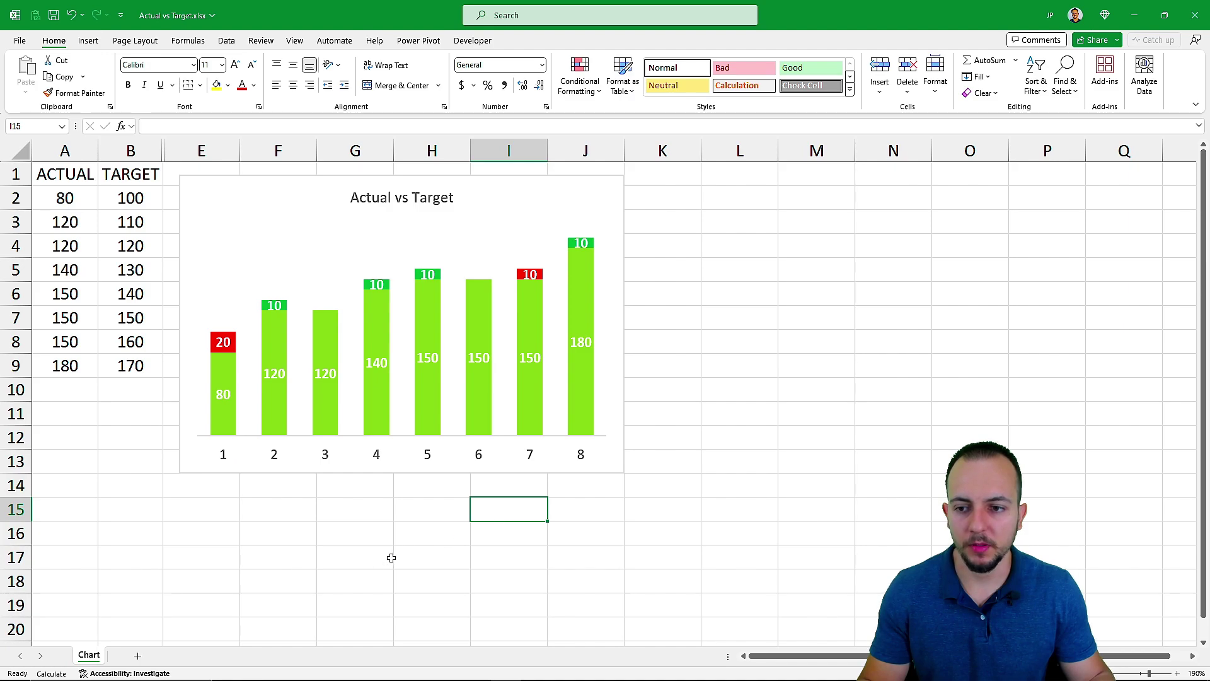
click(313, 537)
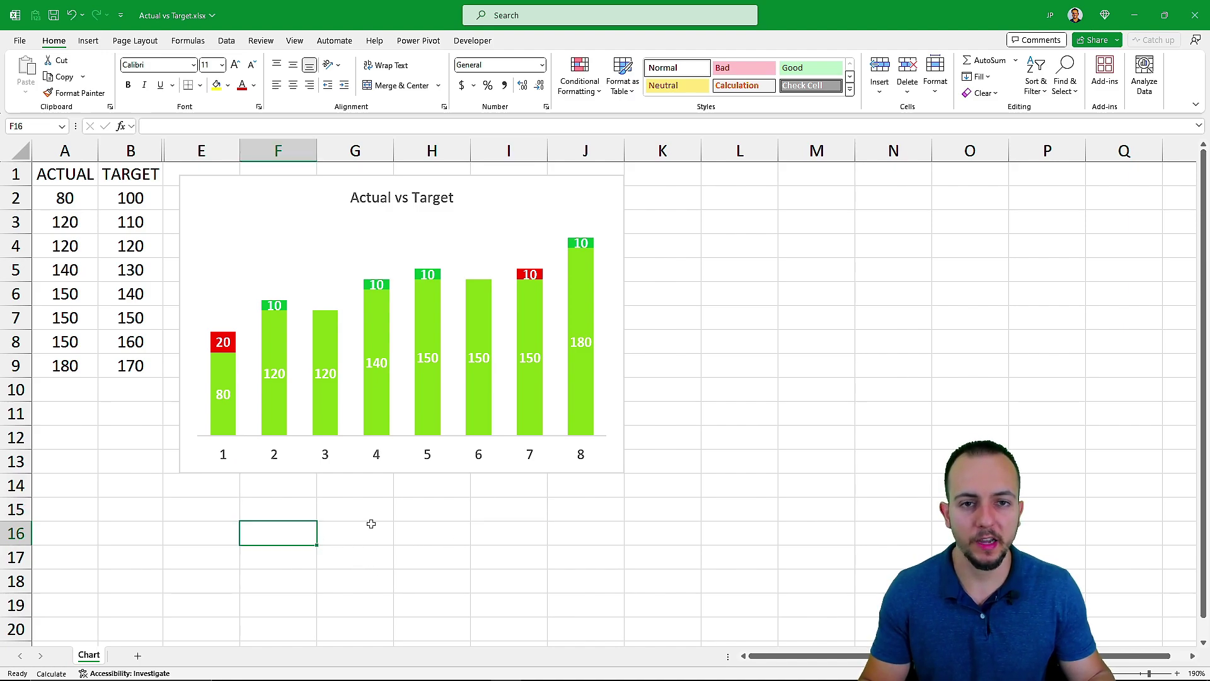